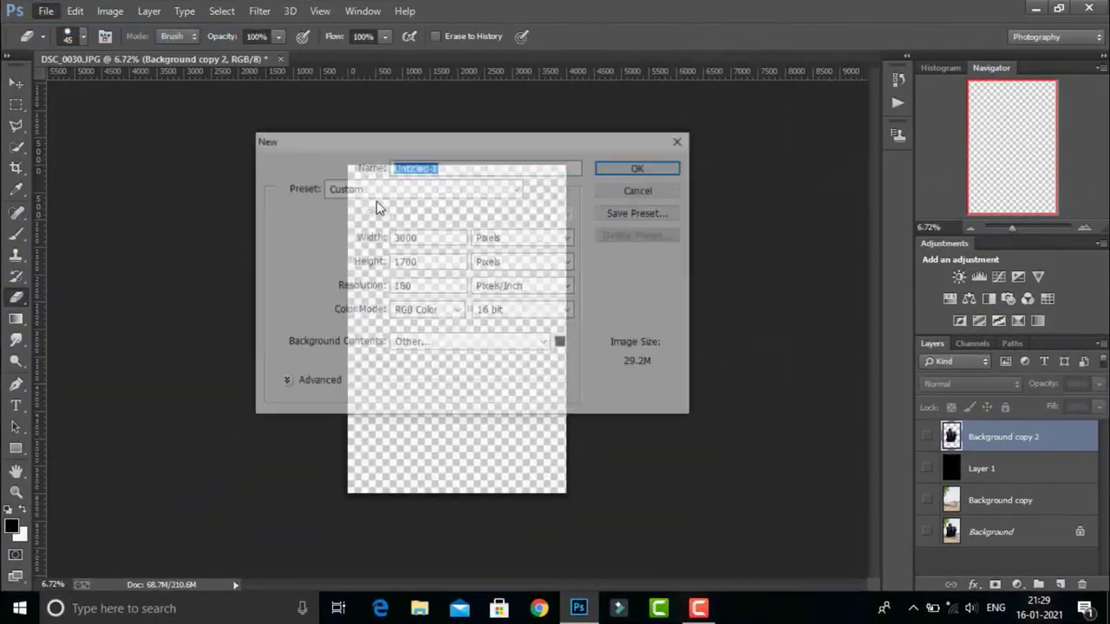
# Enter the METAL WING ART document name and a width of 1200 pixels.
pyautogui.write('METAL WING ART')
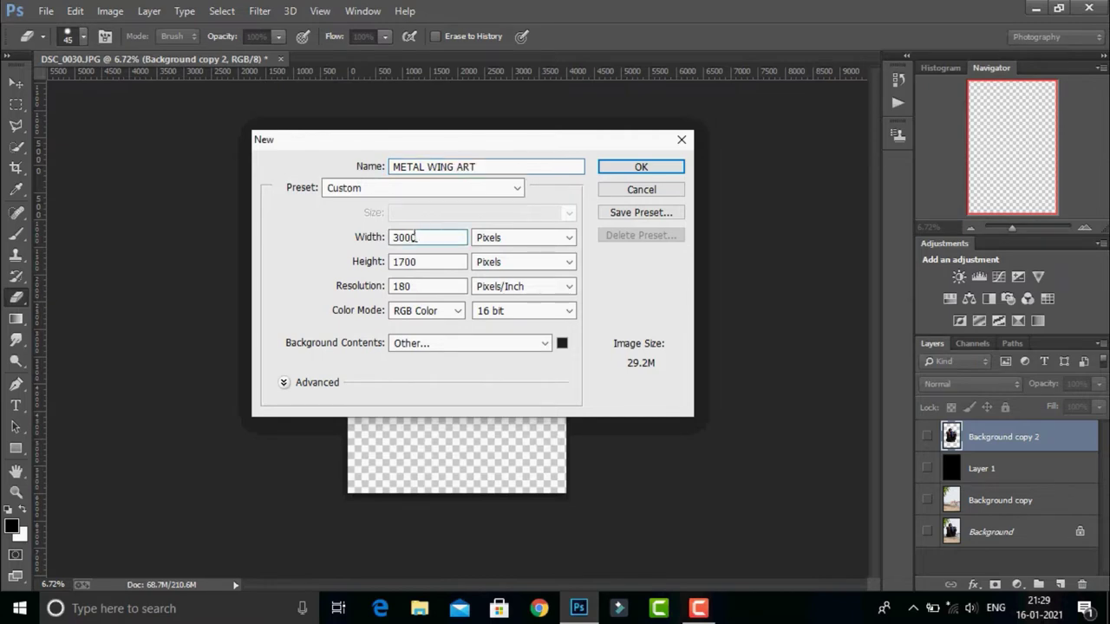
pyautogui.write('1200')
# Create the 1200 × 1700 px METAL WING ART document with a custom background colour.
pyautogui.click(351, 290)
pyautogui.click(531, 347)
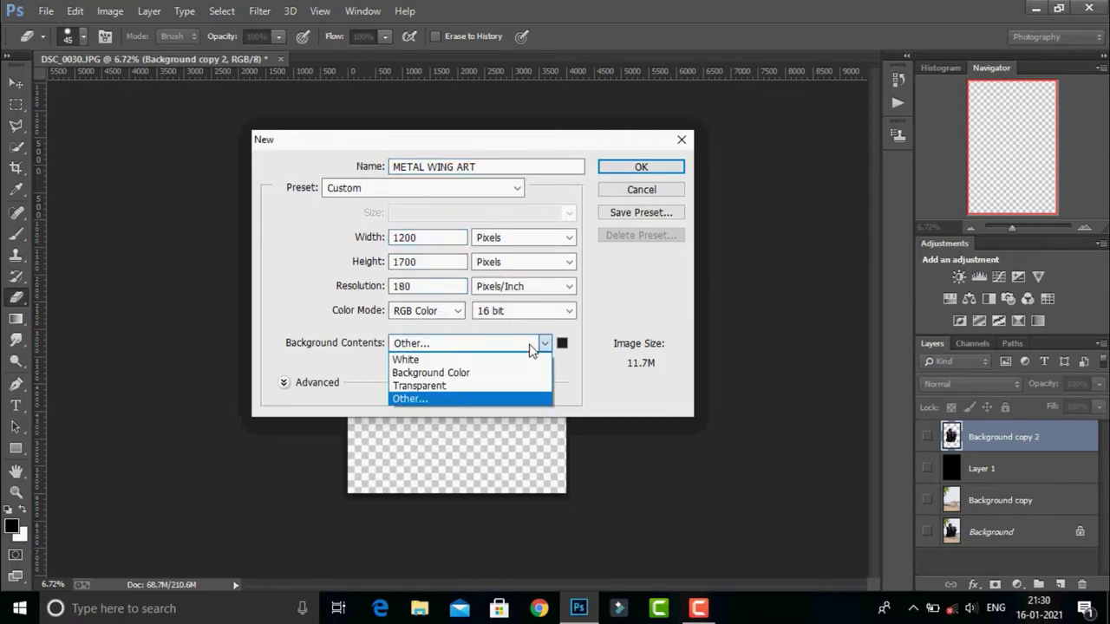
pyautogui.press('Return')
pyautogui.click(641, 167)
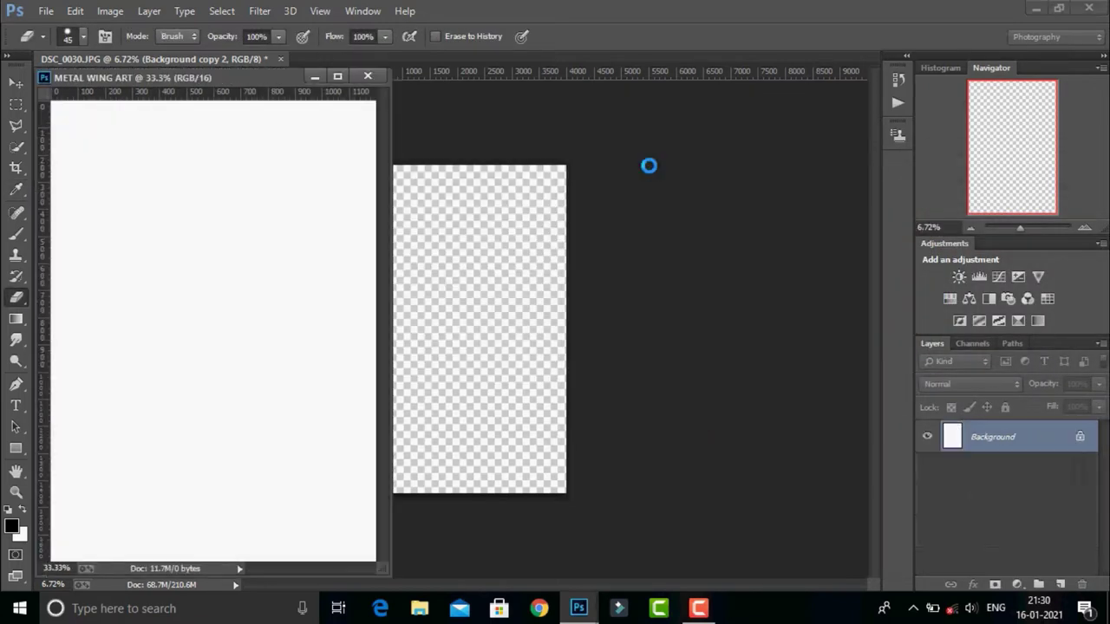
# Add a Solid Color fill layer with hex colour 191818.
pyautogui.press('v')
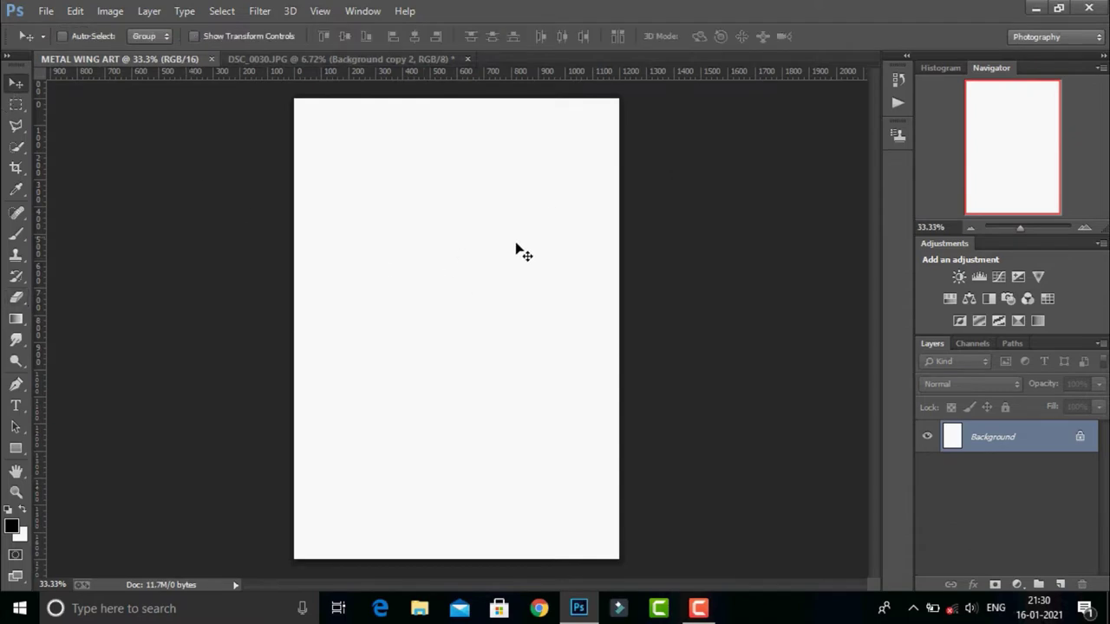
pyautogui.click(1017, 586)
pyautogui.click(1010, 246)
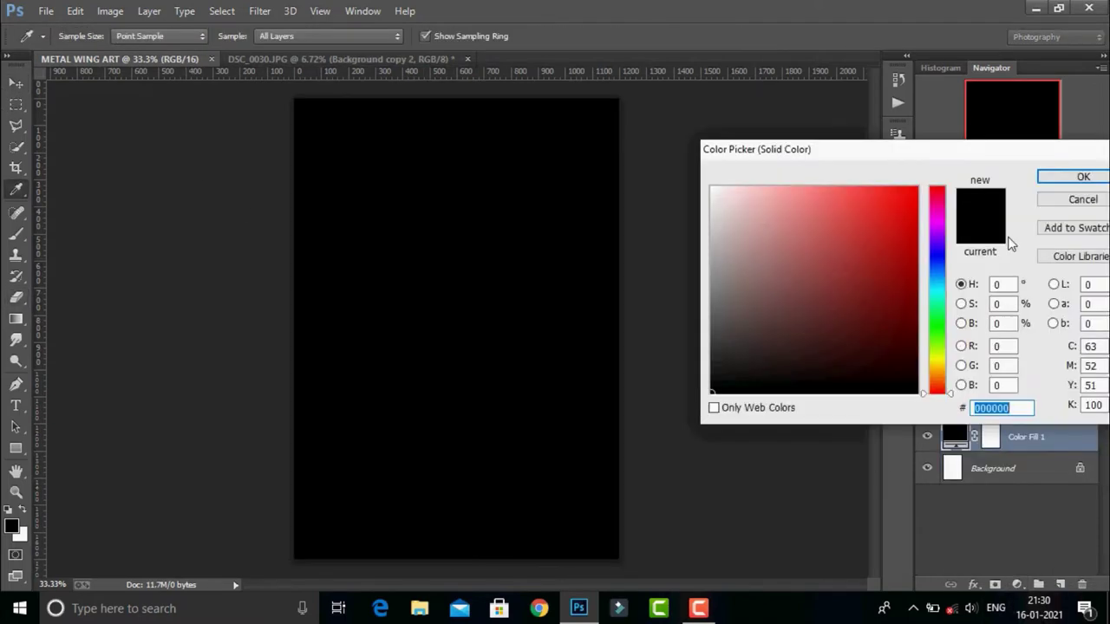
pyautogui.write('0C0')
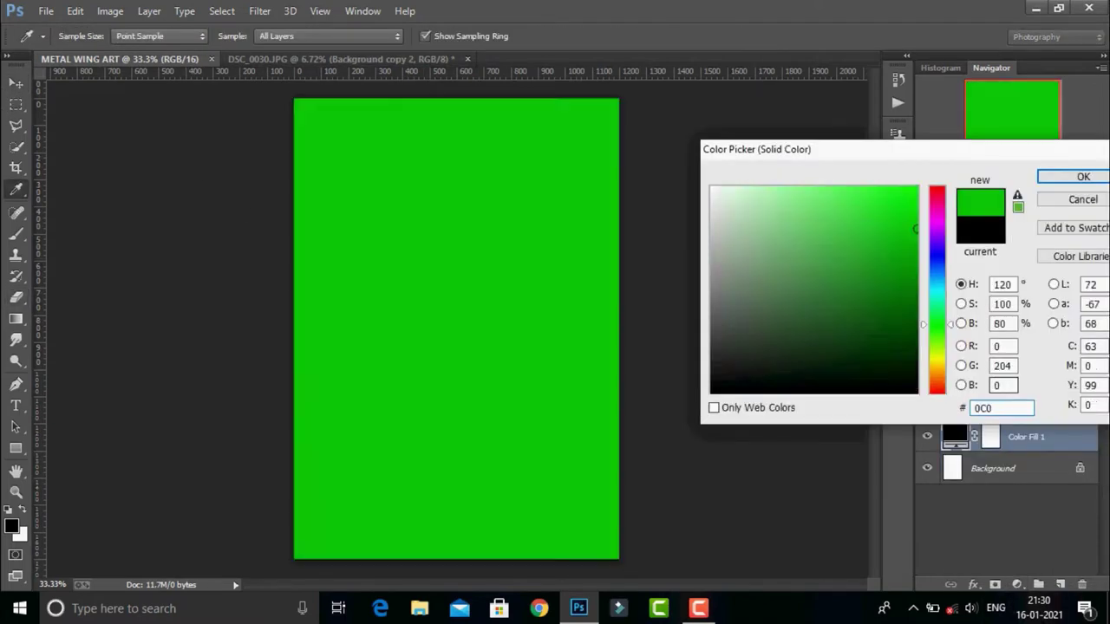
pyautogui.write('B0D')
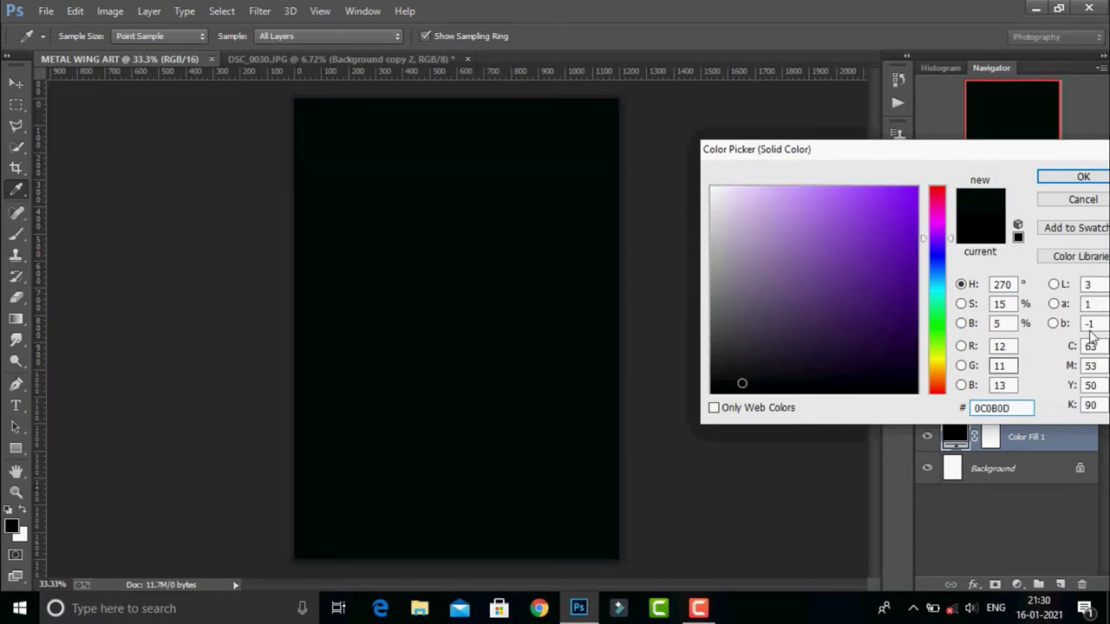
pyautogui.press('BackSpace')
pyautogui.write('19')
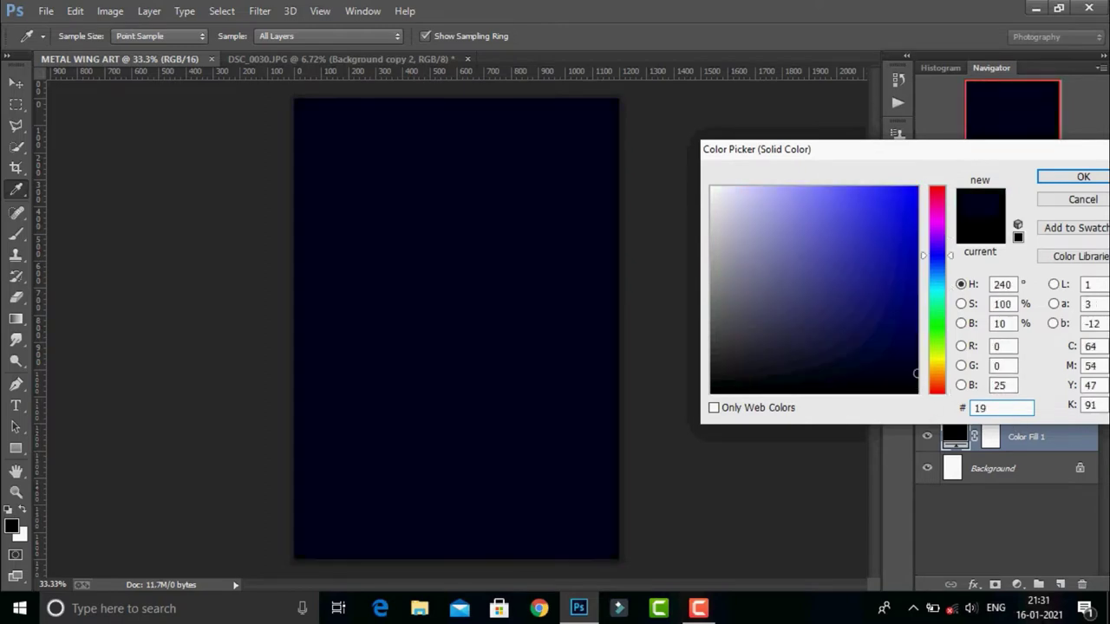
pyautogui.write('1818')
pyautogui.press('Return')
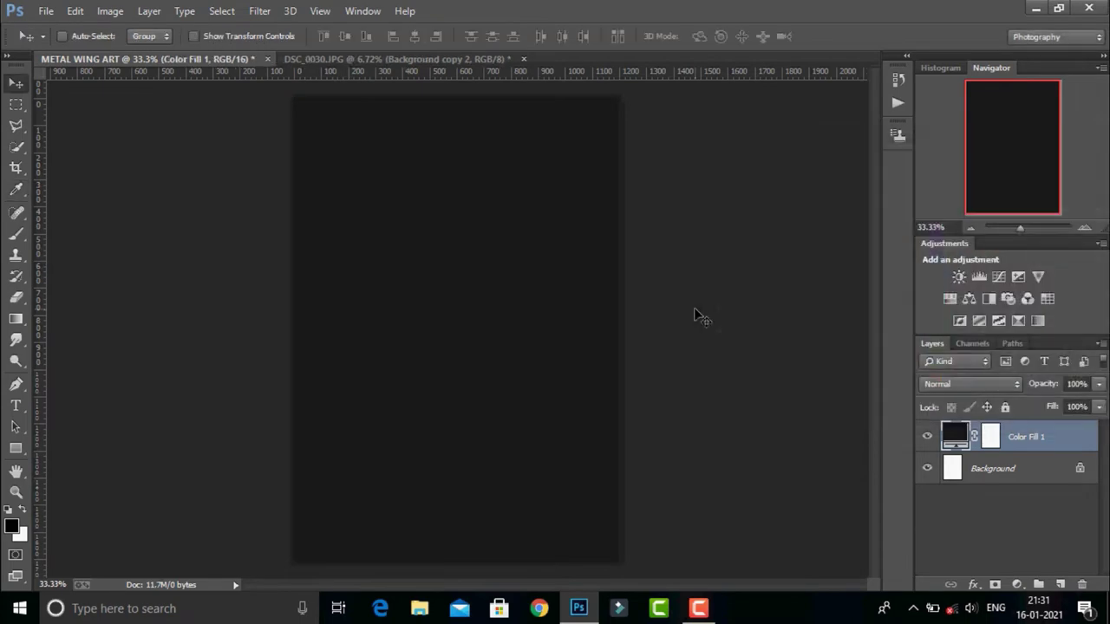
# Open the rocky shore photo.
pyautogui.click(46, 10)
pyautogui.click(55, 41)
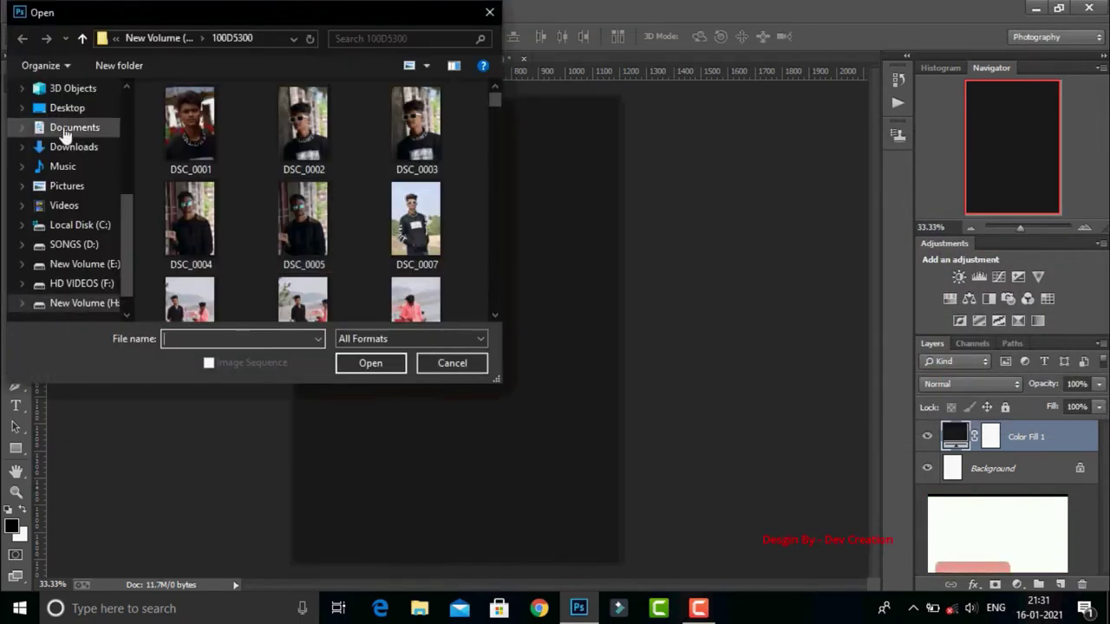
pyautogui.scroll(-5, 295, 206)
pyautogui.doubleClick(190, 112)
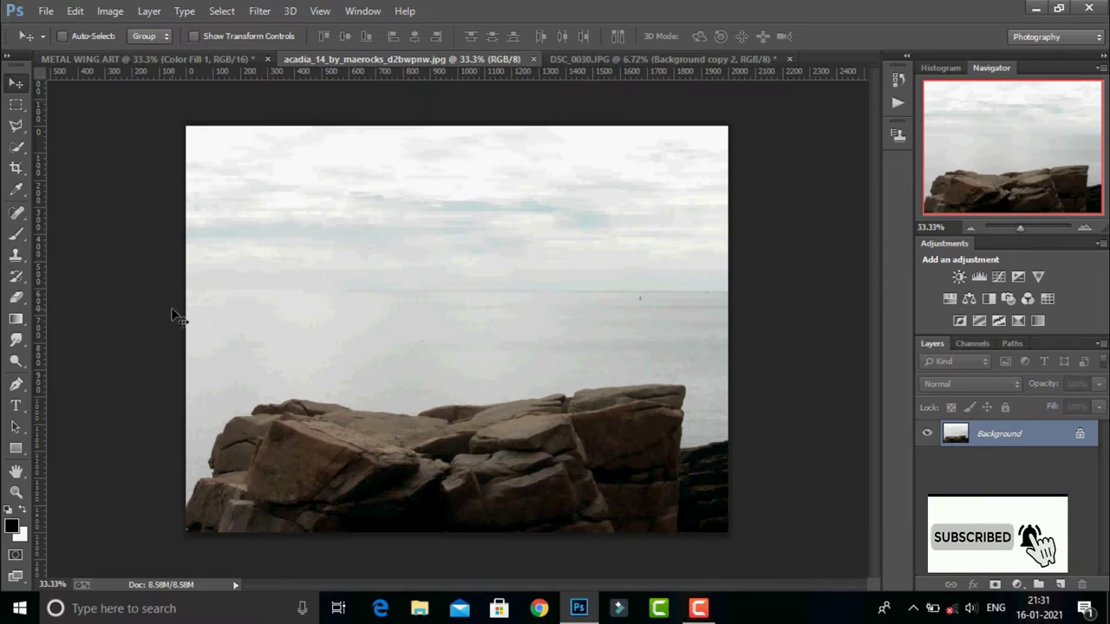
# Quick-select the rocks along the bottom and turn the selection into a layer mask.
pyautogui.click(15, 145)
pyautogui.moveTo(216, 507); pyautogui.dragTo(653, 460)
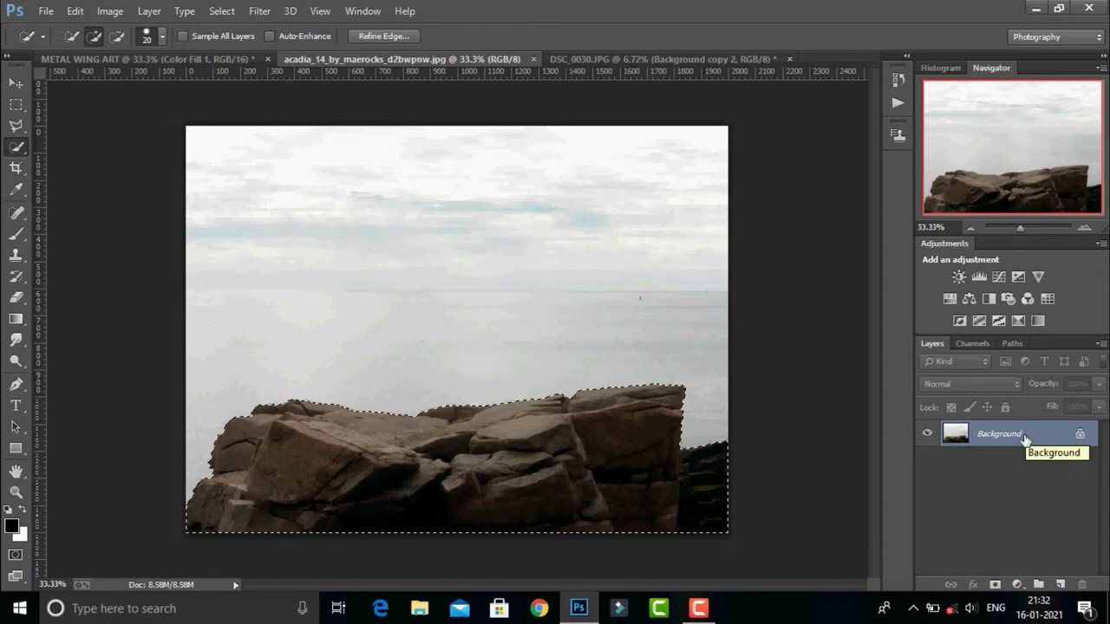
pyautogui.click(995, 585)
pyautogui.click(20, 84)
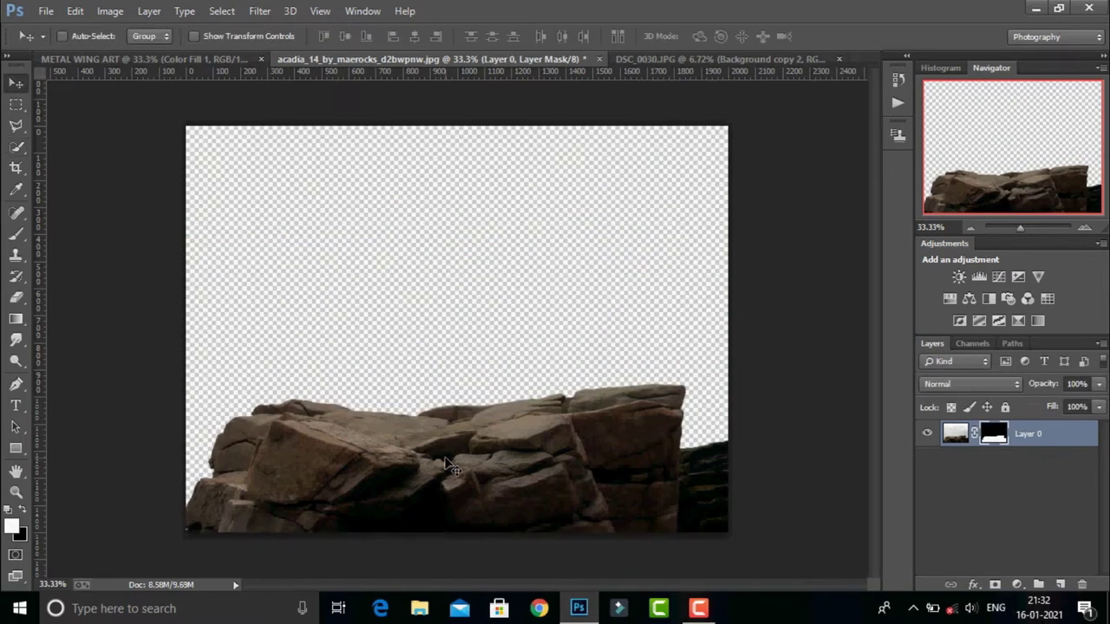
# Refine the mask with Radius 1 and Smooth 3, then drag the rocks into METAL WING ART.
pyautogui.doubleClick(1006, 438)
pyautogui.click(951, 404)
pyautogui.click(897, 228)
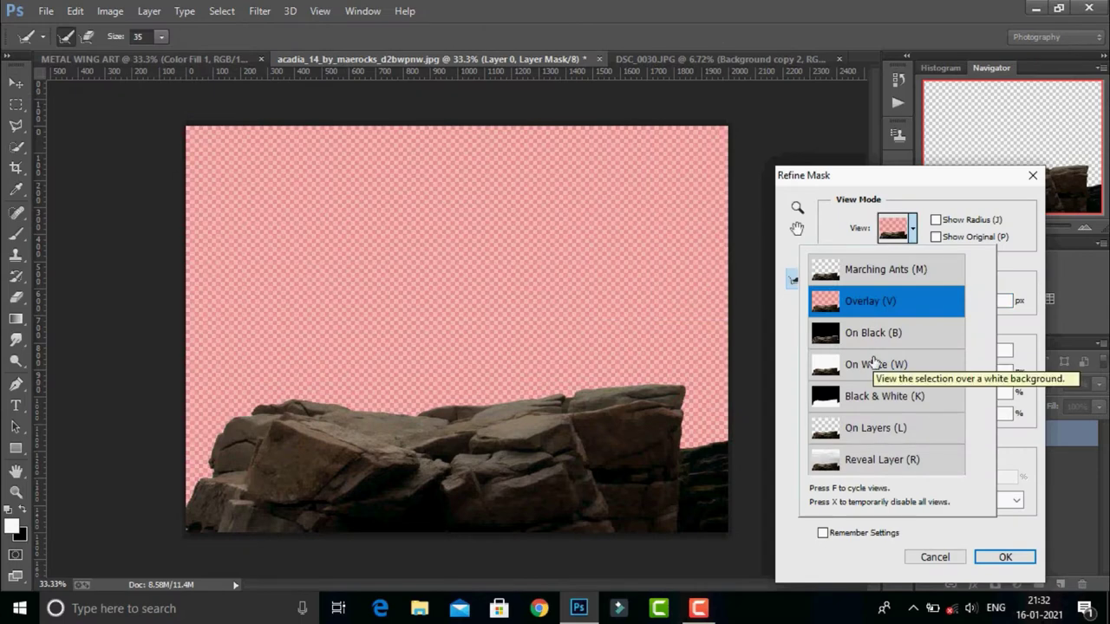
pyautogui.click(1008, 272)
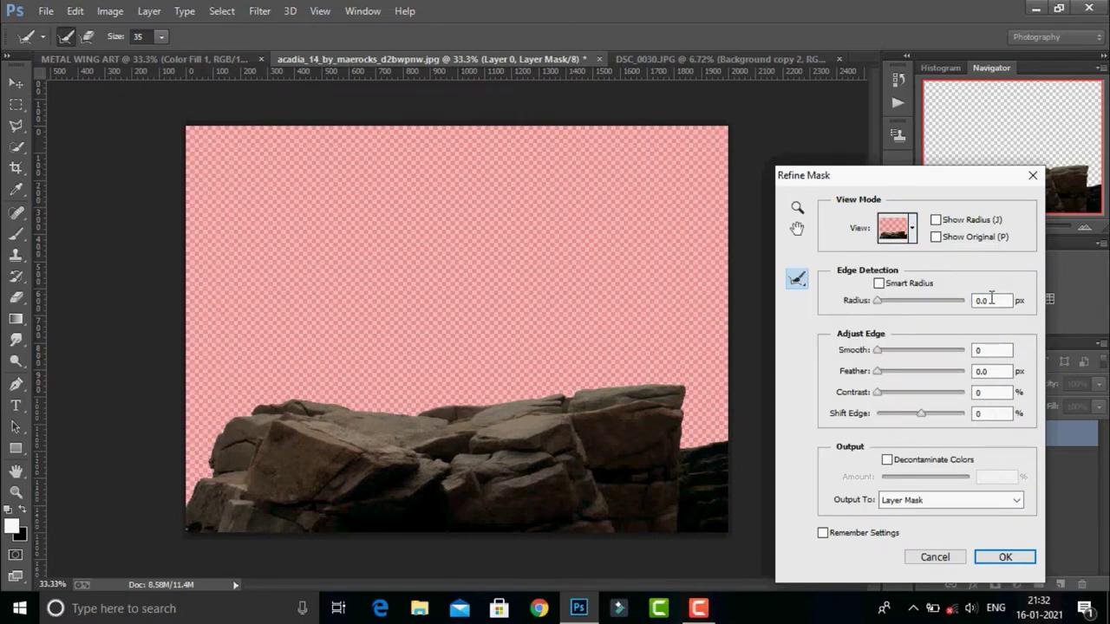
pyautogui.doubleClick(984, 301)
pyautogui.write('1')
pyautogui.press('Tab')
pyautogui.write('3')
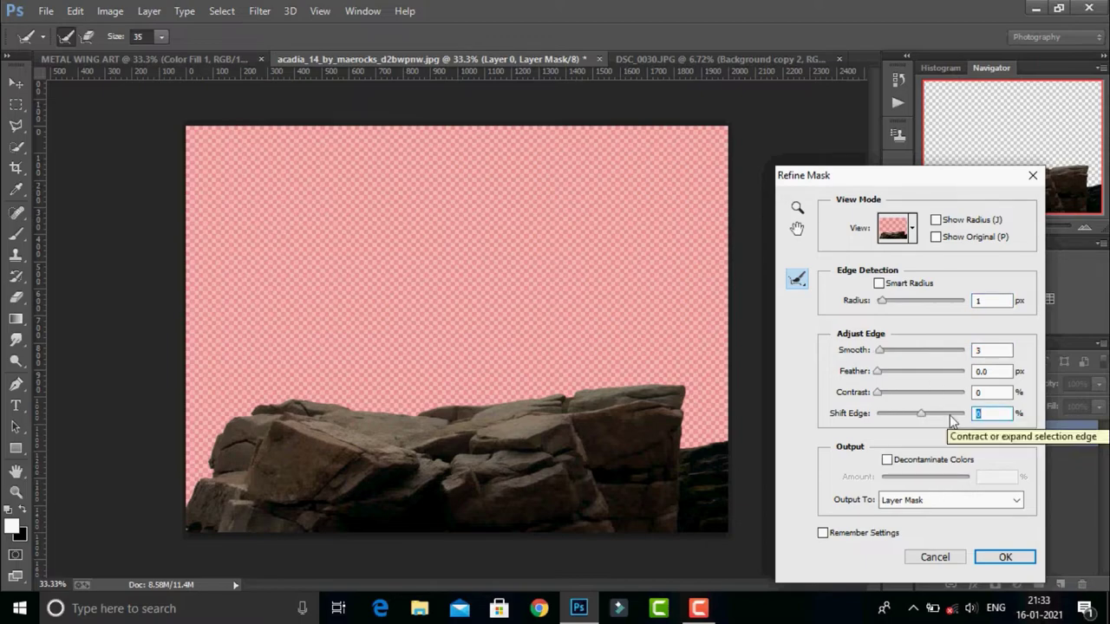
pyautogui.click(997, 556)
pyautogui.moveTo(455, 448); pyautogui.dragTo(537, 488)
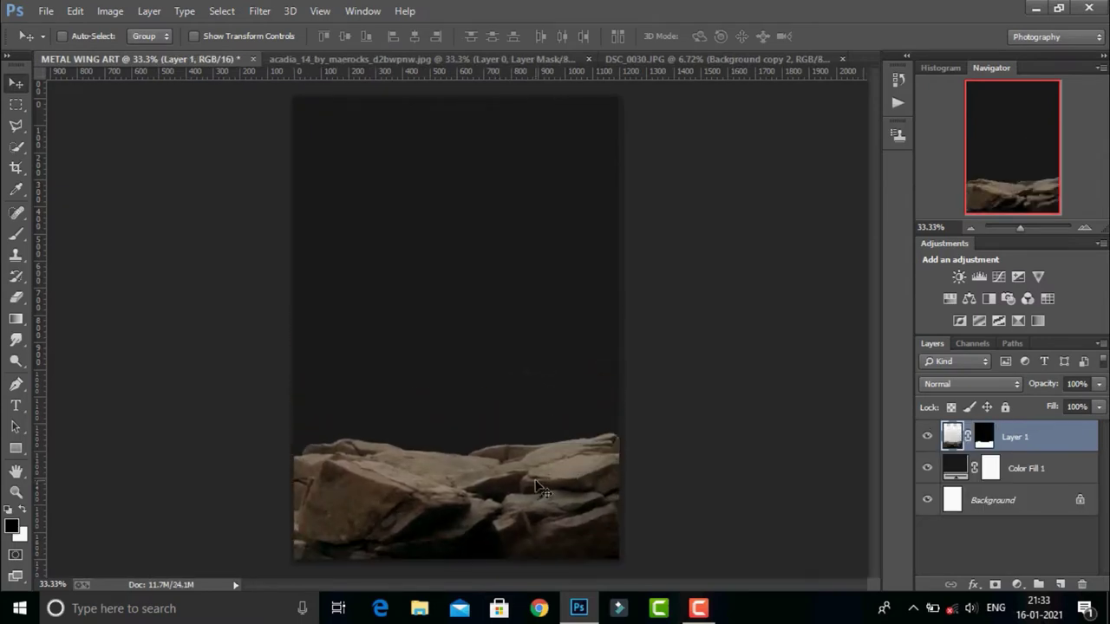
# Scale the rocks down to about 89% and nudge them slightly left.
pyautogui.hotkey('ctrl', 't')
pyautogui.moveTo(236, 166)
pyautogui.mouseDown()
pyautogui.moveTo(264, 188)
pyautogui.moveTo(238, 186)
pyautogui.mouseUp()
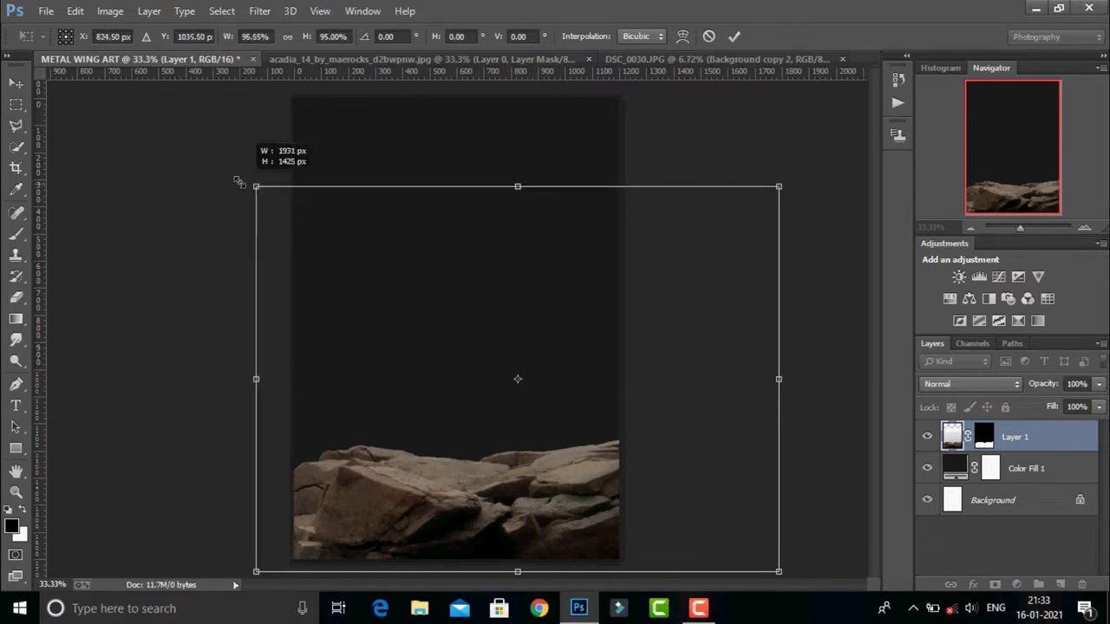
pyautogui.moveTo(778, 186); pyautogui.dragTo(727, 211)
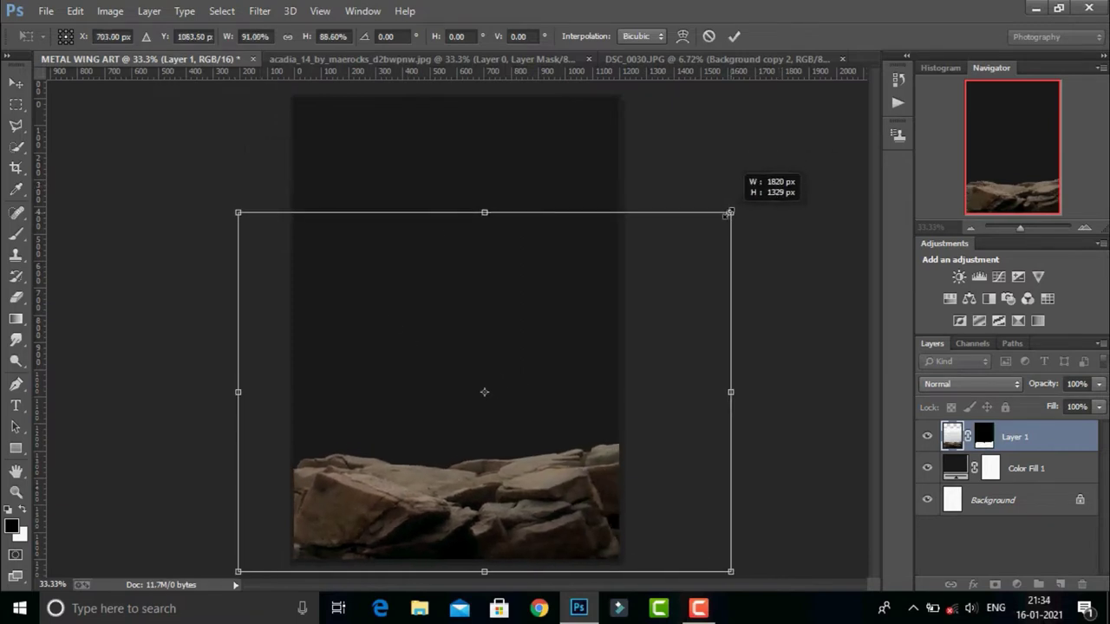
pyautogui.moveTo(520, 346); pyautogui.dragTo(505, 346)
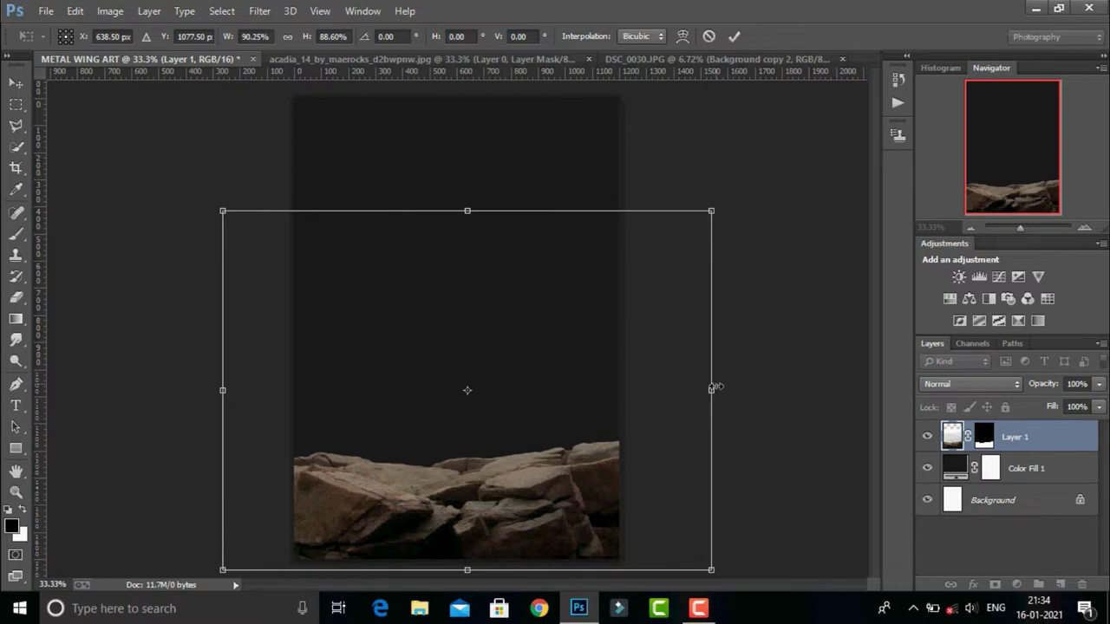
pyautogui.moveTo(712, 389); pyautogui.dragTo(707, 390)
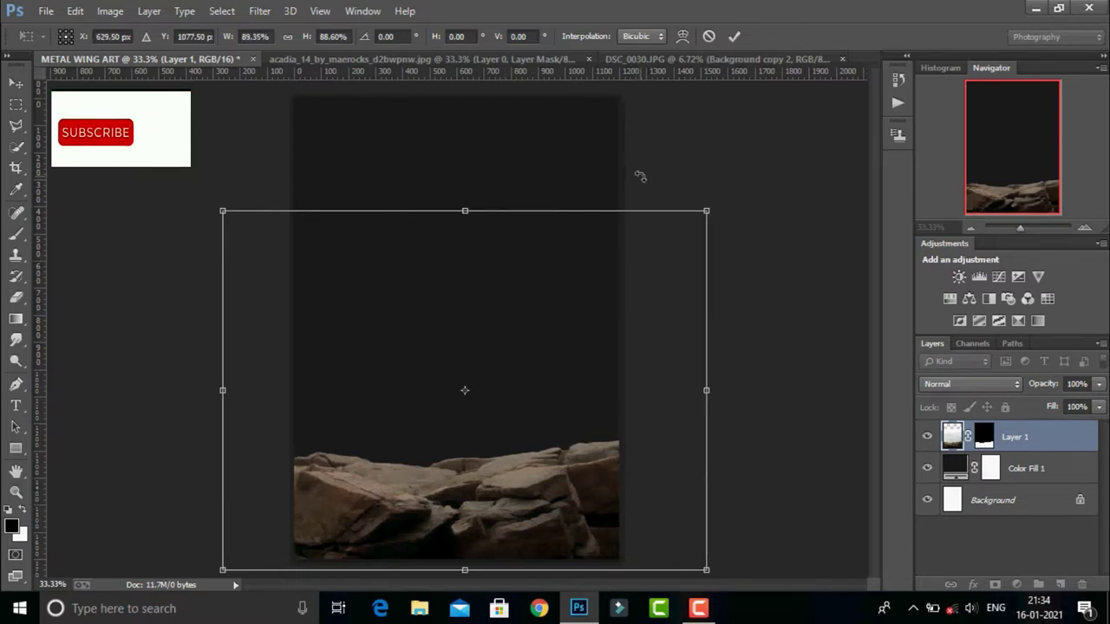
pyautogui.press('Return')
pyautogui.click(194, 35)
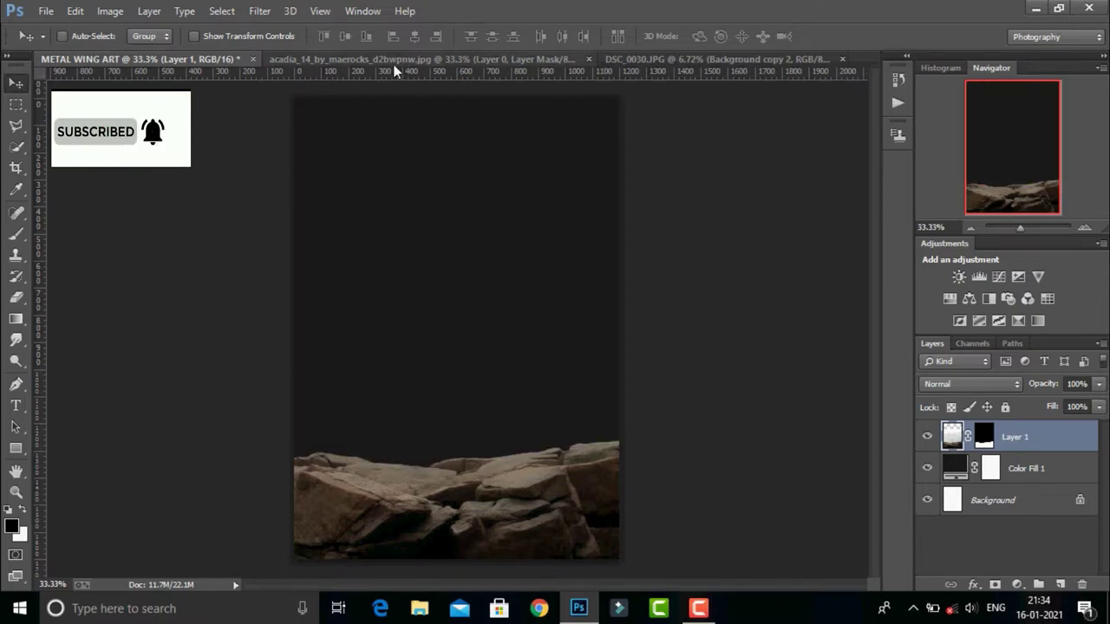
# Close the rock source photo without saving.
pyautogui.click(589, 58)
pyautogui.press('n')
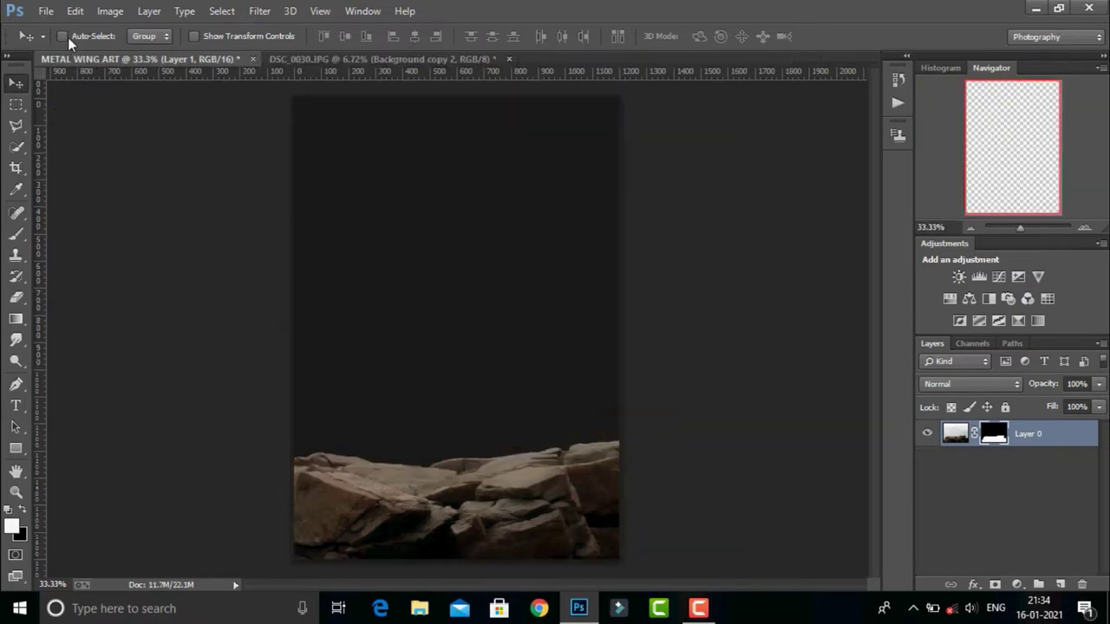
pyautogui.click(46, 10)
# Open the stormy sky photo and place it in the composite beneath the rocks.
pyautogui.click(52, 42)
pyautogui.moveTo(485, 153); pyautogui.dragTo(478, 276)
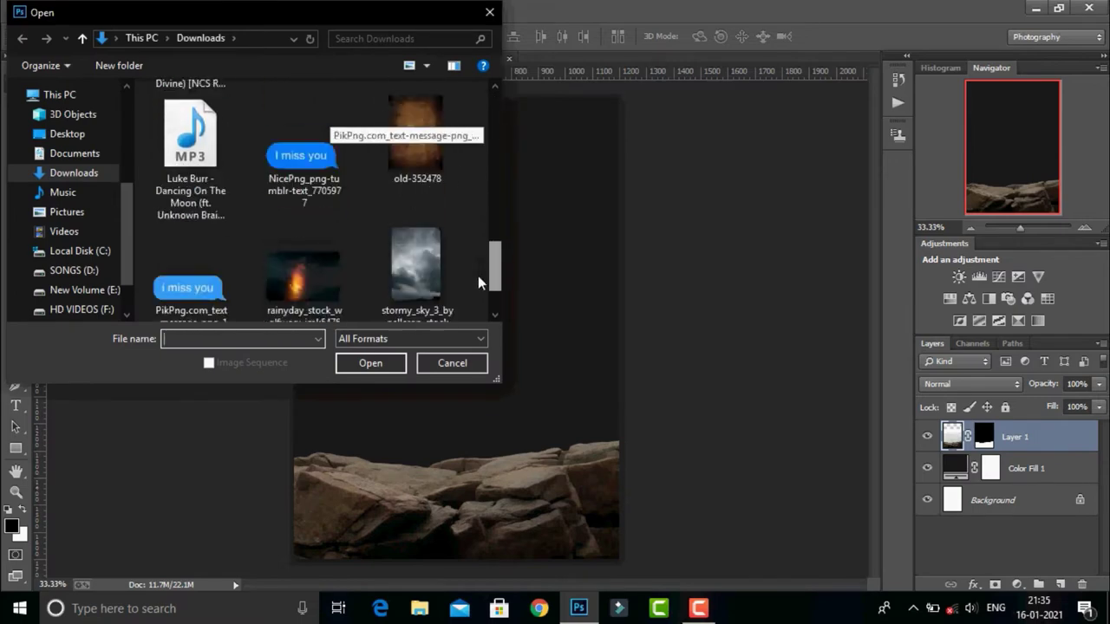
pyautogui.doubleClick(417, 264)
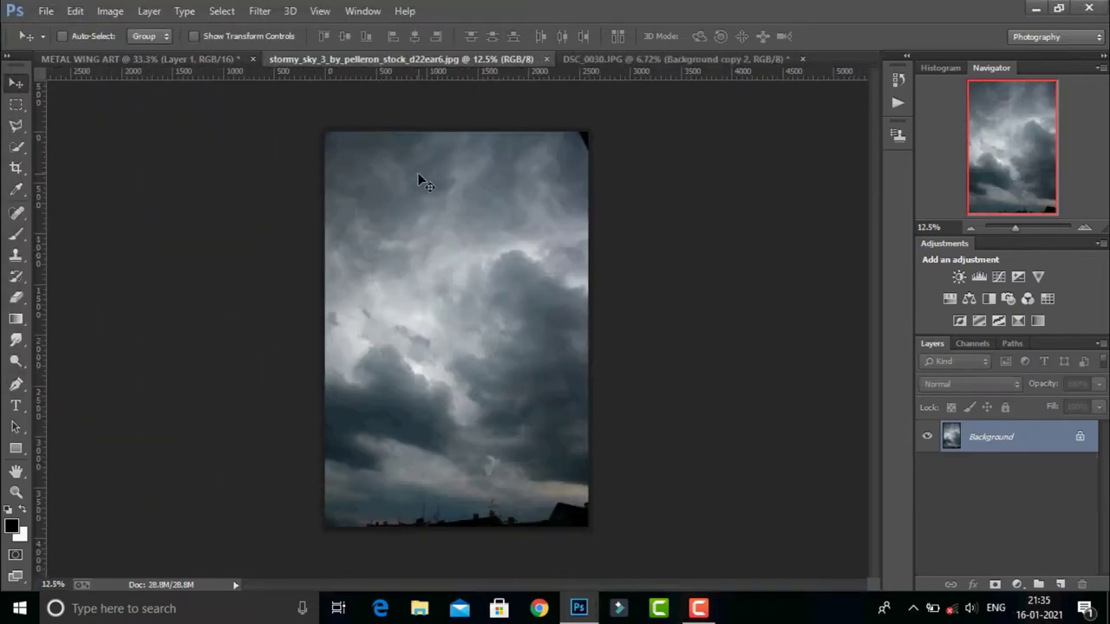
pyautogui.moveTo(418, 176)
pyautogui.mouseDown()
pyautogui.moveTo(482, 320)
pyautogui.moveTo(515, 170)
pyautogui.mouseUp()
pyautogui.hotkey('ctrl', '[')
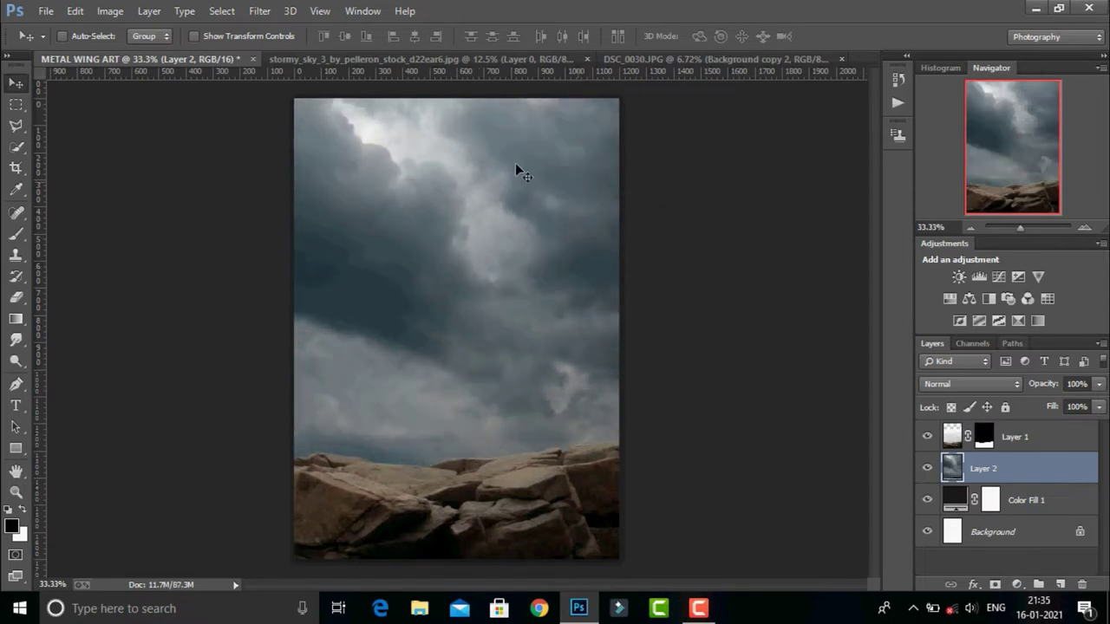
pyautogui.hotkey('ctrl', '-')
# Scale the sky layer down and shift it to the left.
pyautogui.hotkey('ctrl', 't')
pyautogui.moveTo(303, 153)
pyautogui.mouseDown()
pyautogui.moveTo(347, 105)
pyautogui.moveTo(376, 200)
pyautogui.mouseUp()
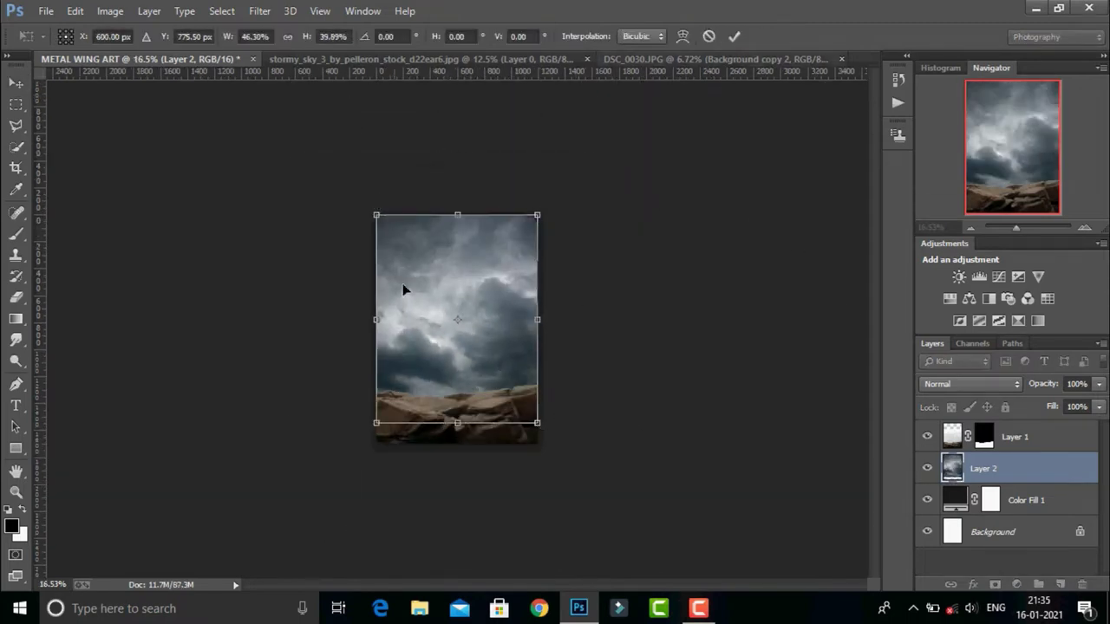
pyautogui.click(733, 39)
pyautogui.moveTo(1016, 227); pyautogui.dragTo(1021, 227)
pyautogui.moveTo(520, 368)
pyautogui.mouseDown()
pyautogui.moveTo(485, 373)
pyautogui.moveTo(538, 412)
pyautogui.mouseUp()
# Enlarge the sky past the canvas edges, then close the sky source without saving.
pyautogui.hotkey('ctrl', 't')
pyautogui.moveTo(640, 512); pyautogui.dragTo(645, 509)
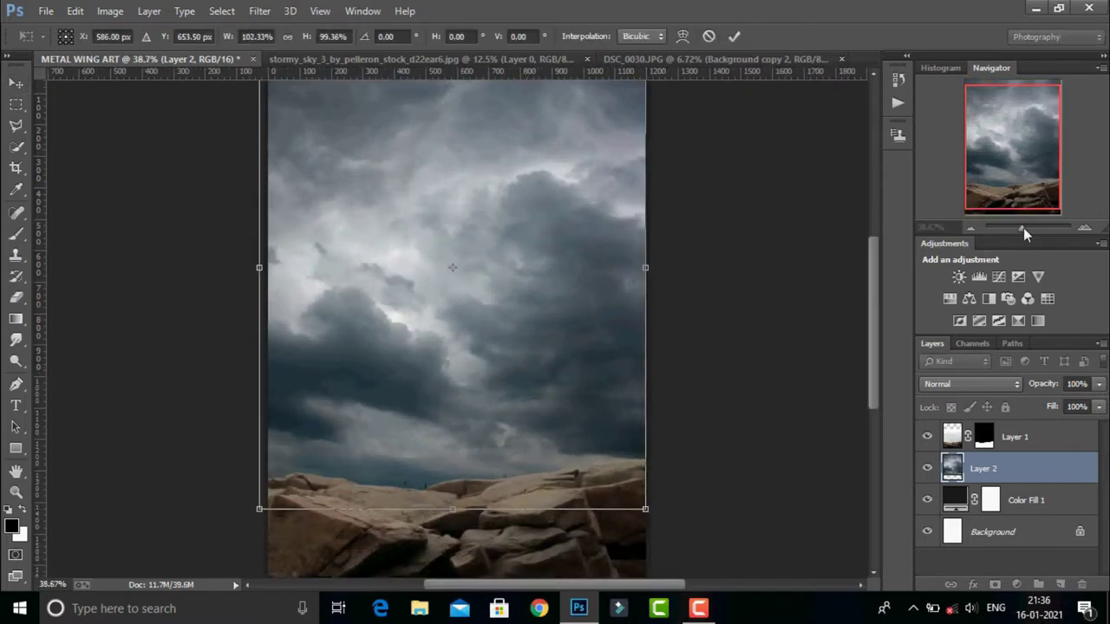
pyautogui.moveTo(1024, 230); pyautogui.dragTo(1018, 228)
pyautogui.moveTo(453, 157); pyautogui.dragTo(453, 99)
pyautogui.moveTo(347, 290); pyautogui.dragTo(329, 290)
pyautogui.moveTo(498, 318)
pyautogui.mouseDown()
pyautogui.moveTo(498, 329)
pyautogui.moveTo(500, 315)
pyautogui.mouseUp()
pyautogui.click(734, 35)
pyautogui.moveTo(1018, 227); pyautogui.dragTo(1022, 228)
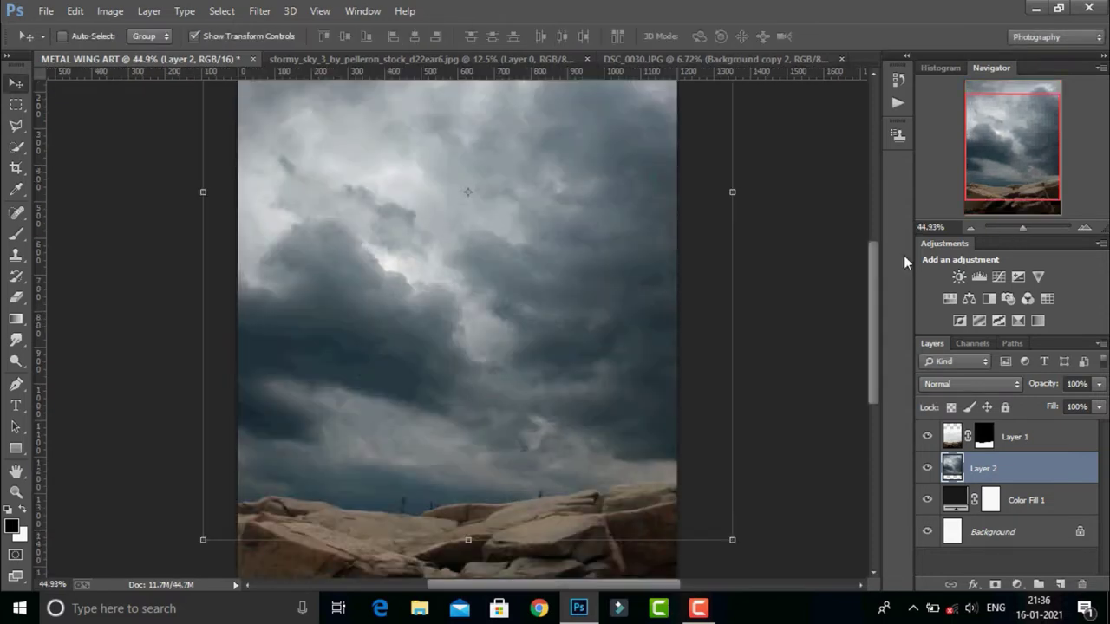
pyautogui.click(586, 58)
pyautogui.click(560, 235)
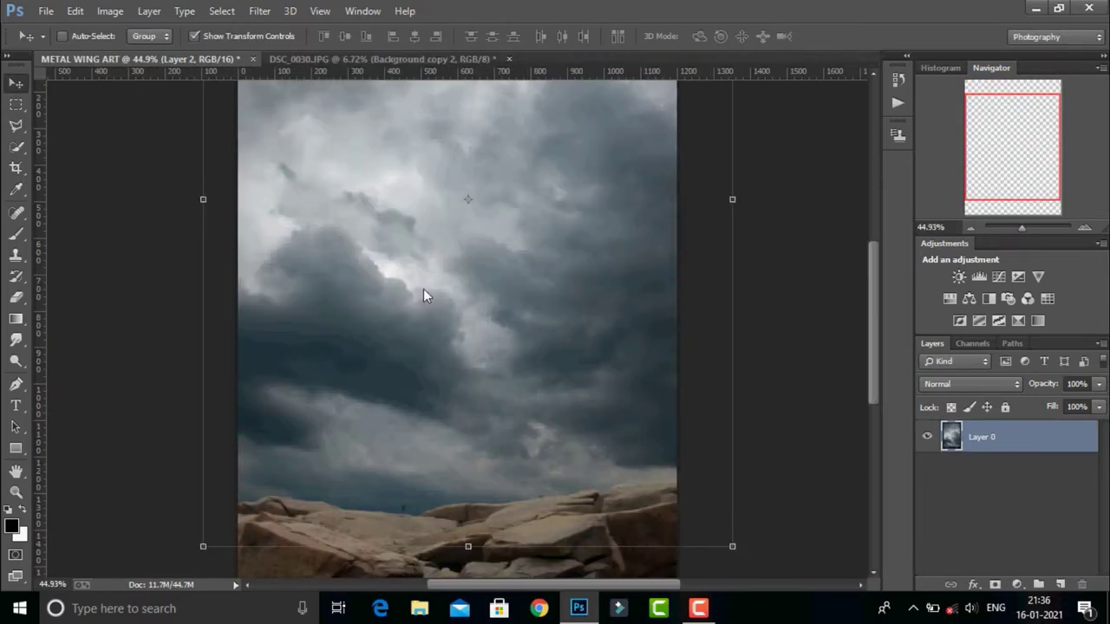
# Add a Levels layer (7, 0.97, 255) clipped to the rocks in Layer 1.
pyautogui.click(1017, 585)
pyautogui.click(980, 256)
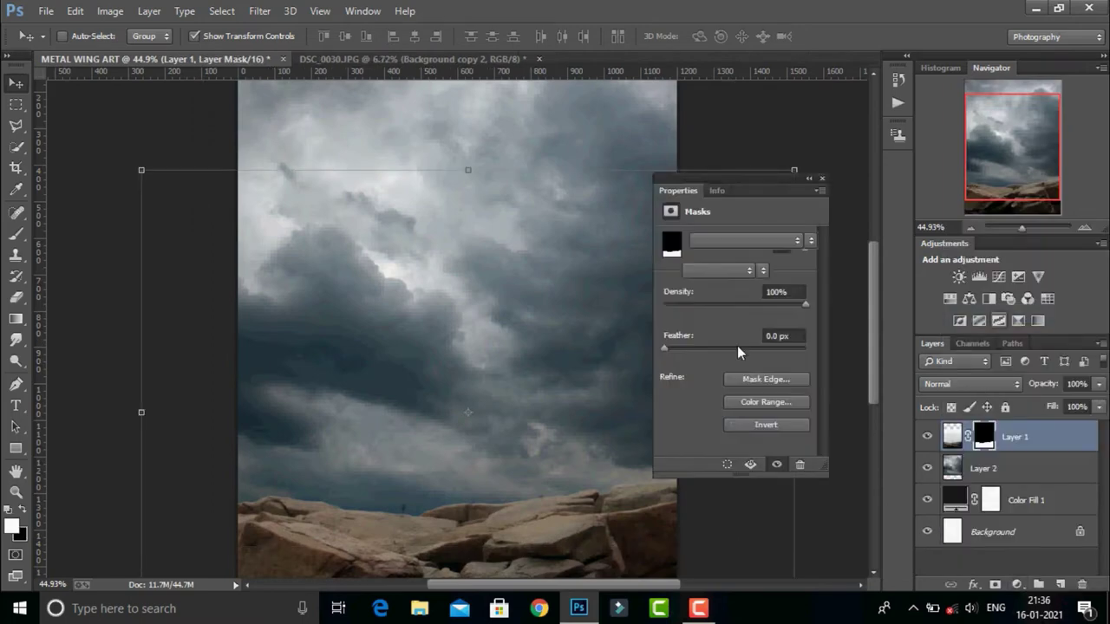
pyautogui.moveTo(747, 182); pyautogui.dragTo(798, 176)
pyautogui.hotkey('ctrl', '0')
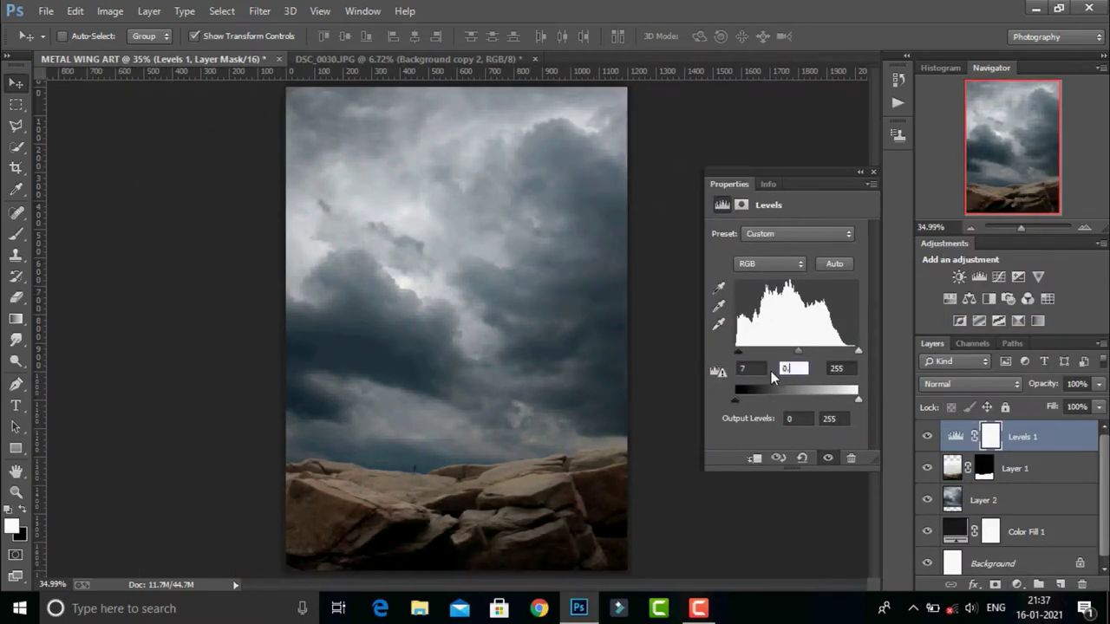
pyautogui.click(767, 460)
pyautogui.click(874, 172)
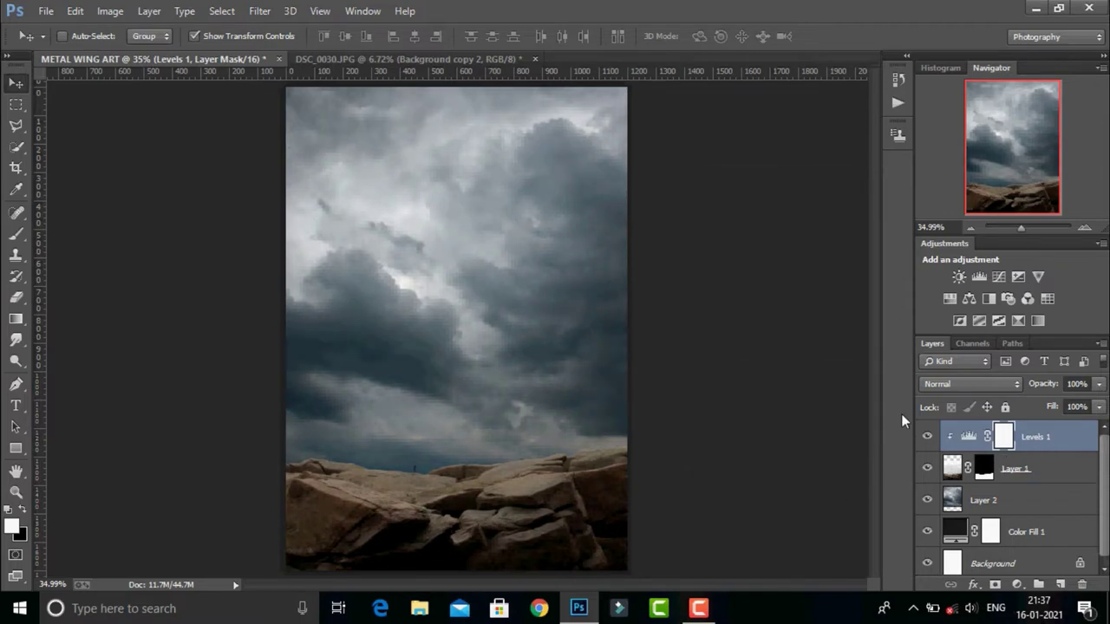
# Add a Vibrance layer at -48 clipped to the rocks.
pyautogui.click(1036, 583)
pyautogui.click(985, 358)
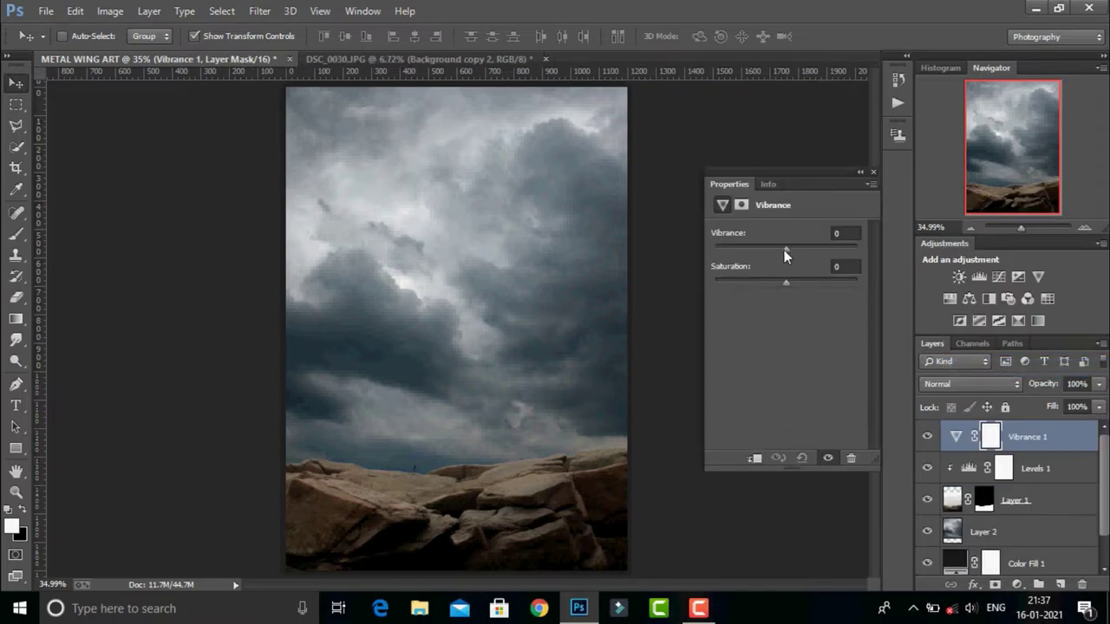
pyautogui.hotkey('ctrl', 'alt', 'g')
pyautogui.moveTo(784, 252); pyautogui.dragTo(741, 252)
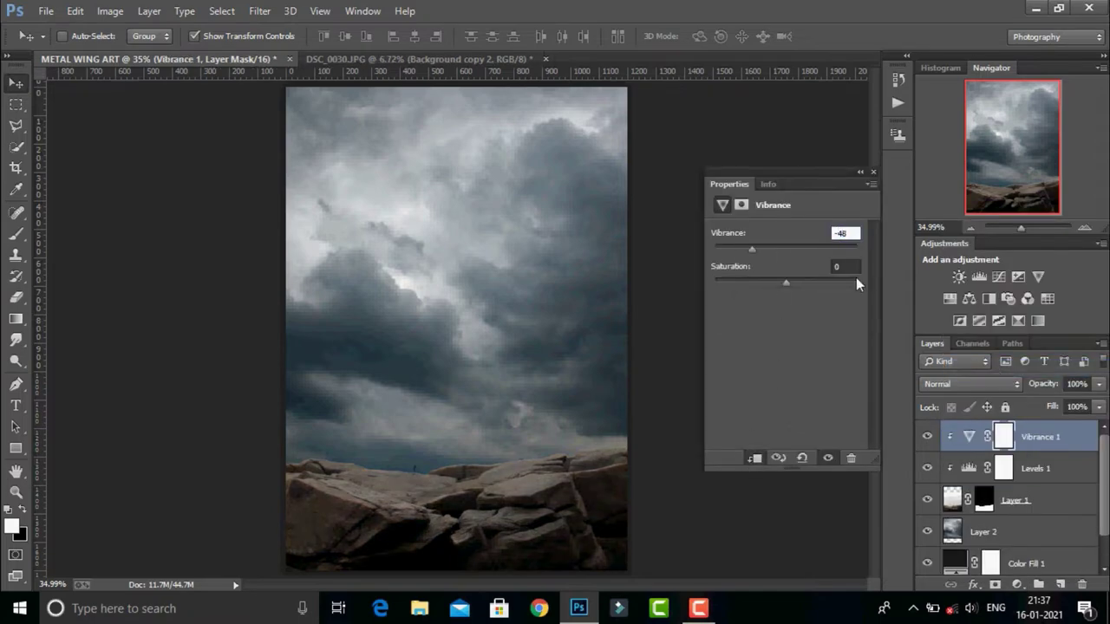
pyautogui.click(874, 172)
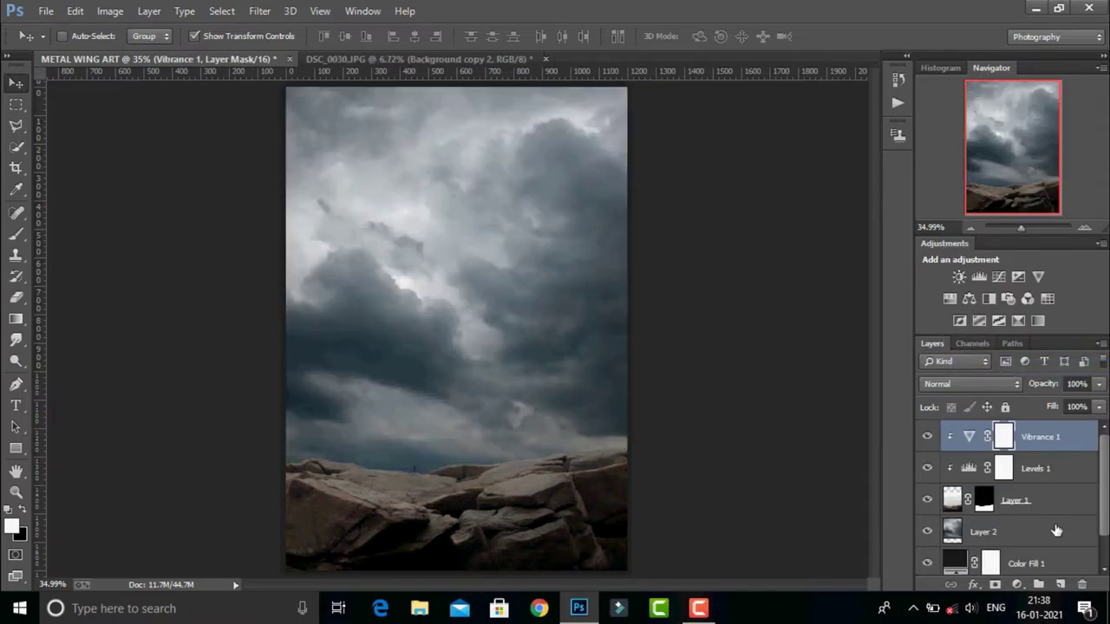
pyautogui.click(1056, 530)
pyautogui.click(1018, 584)
# Clip a Hue/Saturation layer to the sky with Blues saturation -72 and lightness +87.
pyautogui.click(954, 392)
pyautogui.click(755, 459)
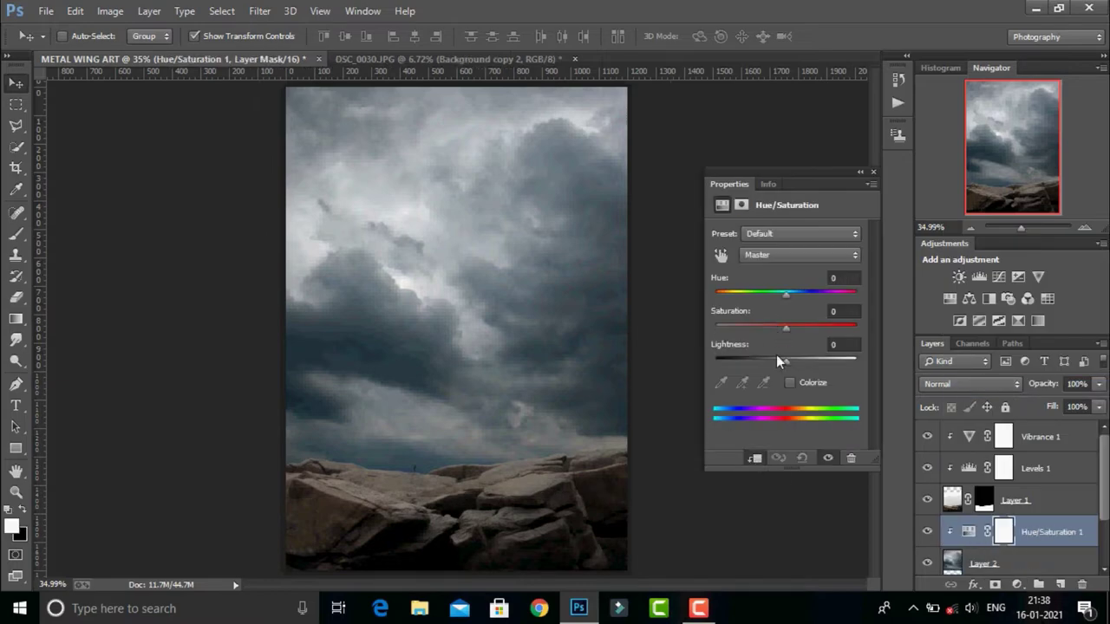
pyautogui.click(800, 254)
pyautogui.click(755, 334)
pyautogui.moveTo(786, 328); pyautogui.dragTo(736, 334)
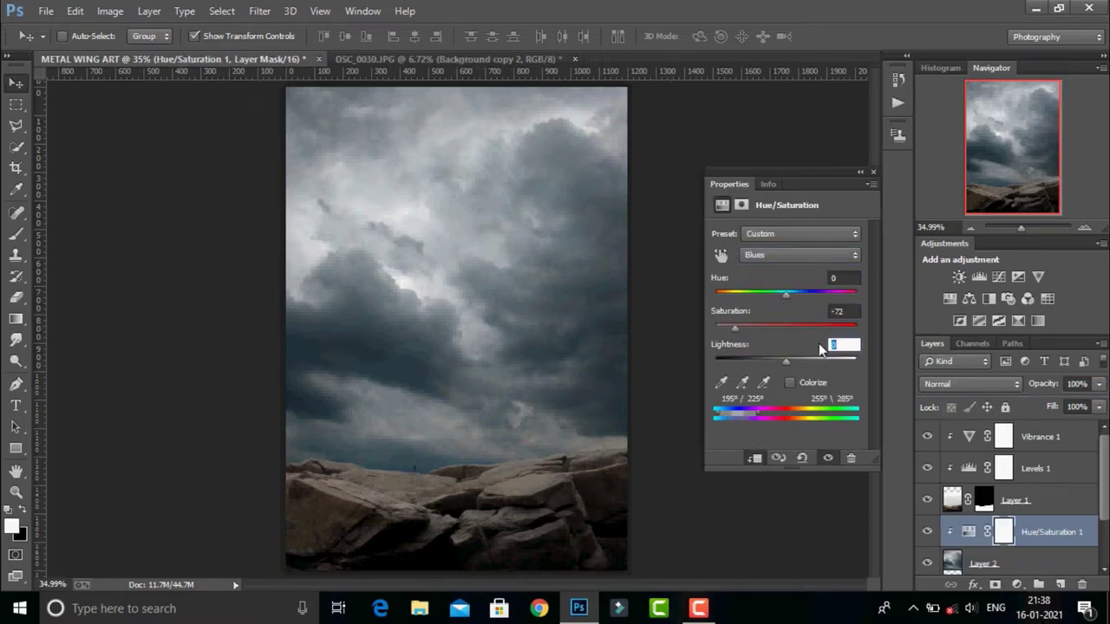
pyautogui.click(829, 384)
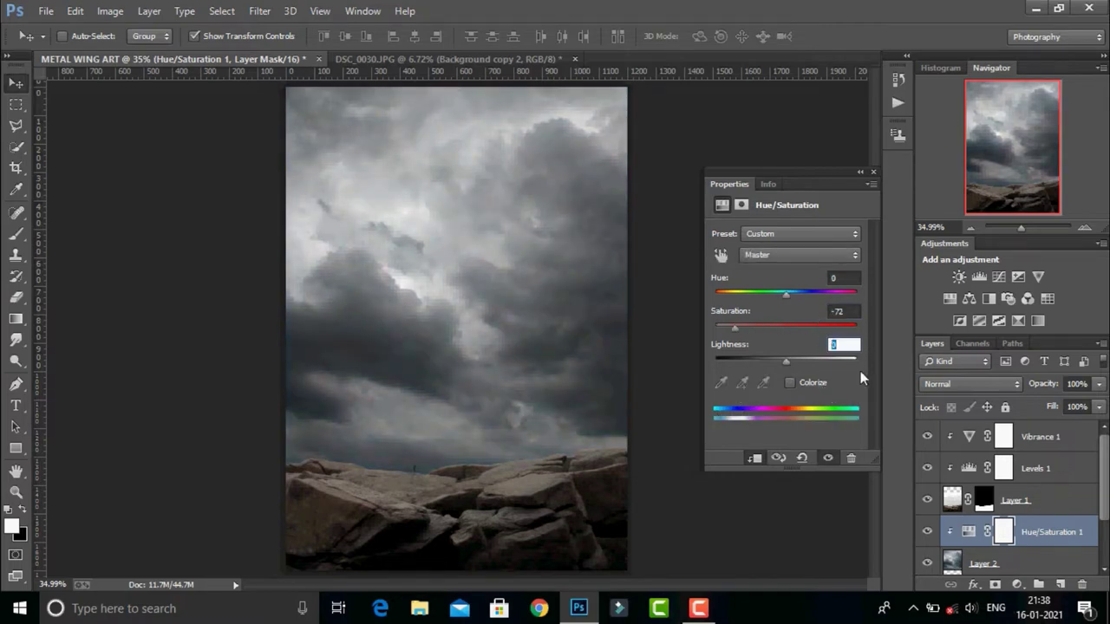
pyautogui.write('87')
pyautogui.click(795, 260)
# Lower the Cyans saturation to -66 in the same Hue/Saturation layer.
pyautogui.click(802, 315)
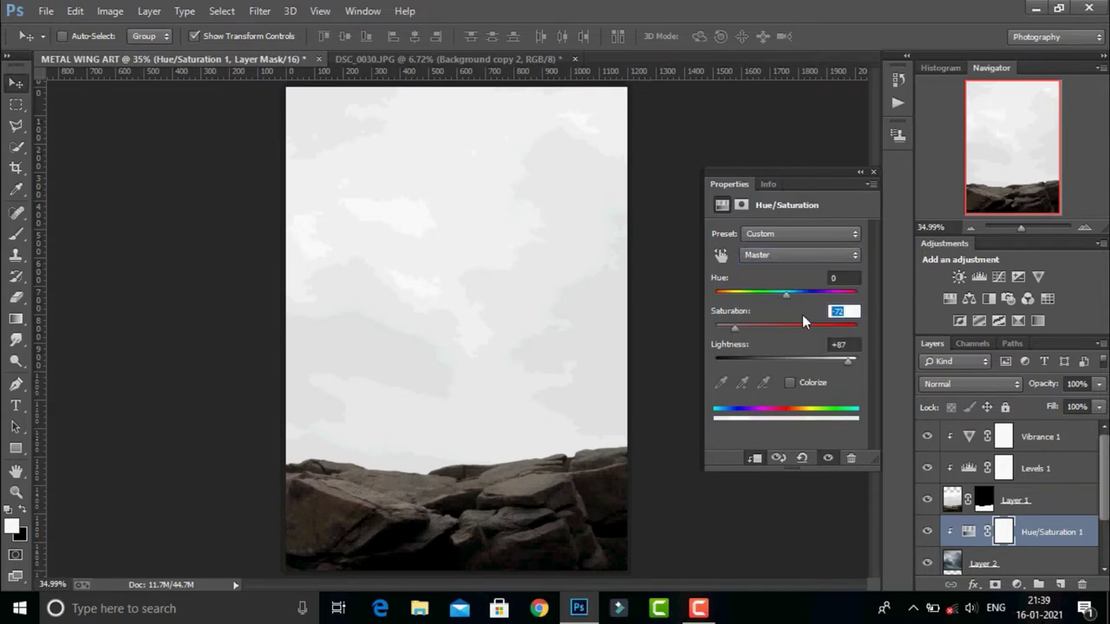
pyautogui.press('Tab')
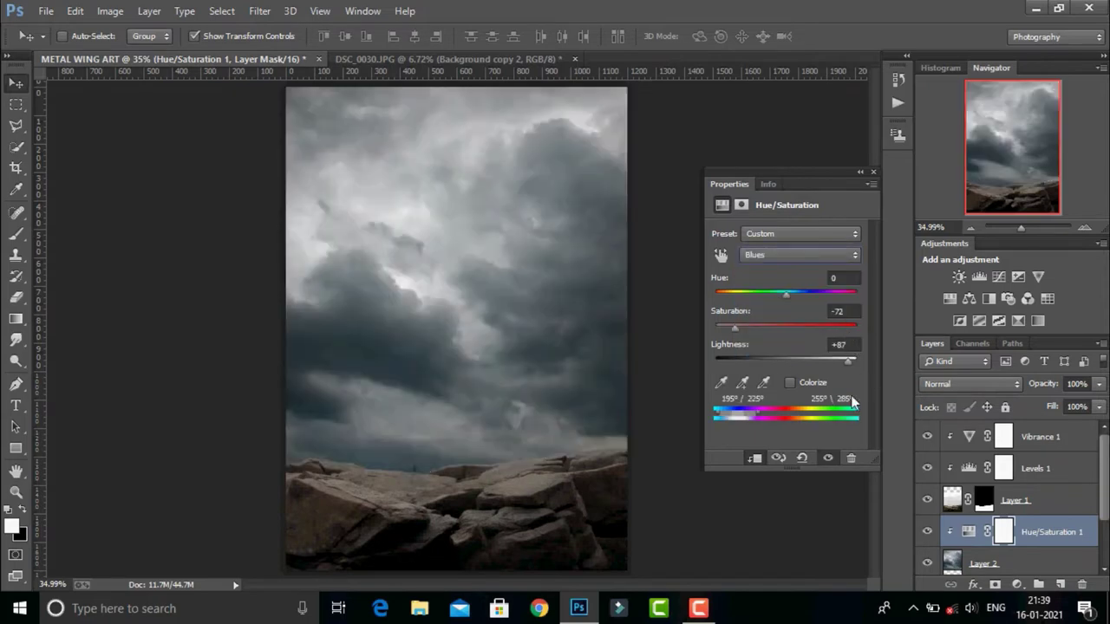
pyautogui.click(792, 253)
pyautogui.click(764, 321)
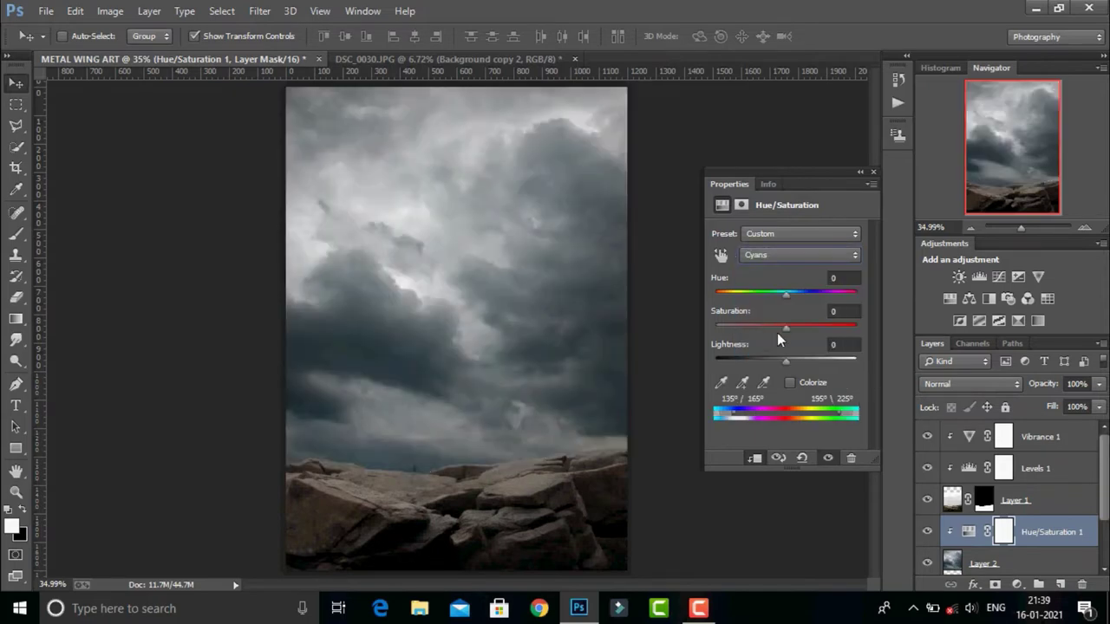
pyautogui.click(852, 311)
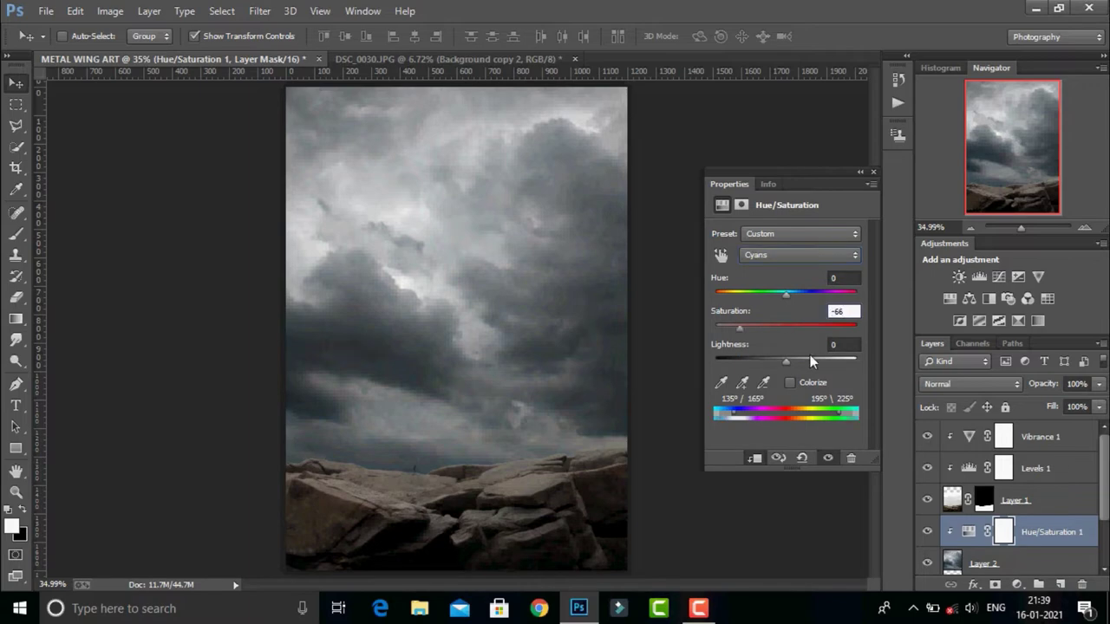
pyautogui.press('Return')
pyautogui.click(926, 306)
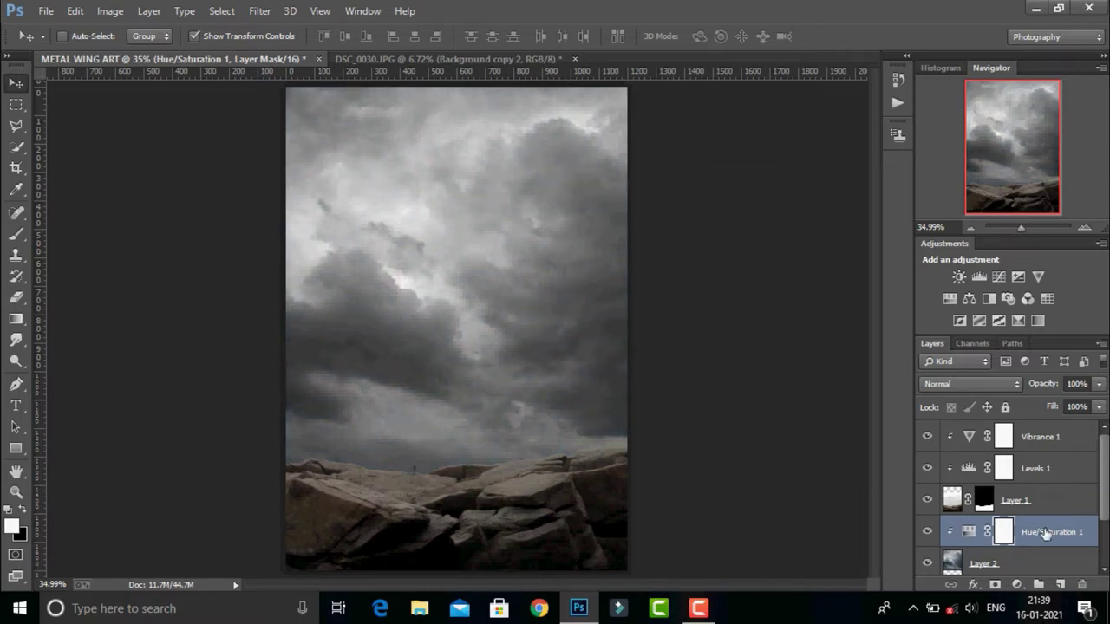
# Add a Levels layer with a midtone value of 1.24.
pyautogui.click(1016, 585)
pyautogui.click(979, 310)
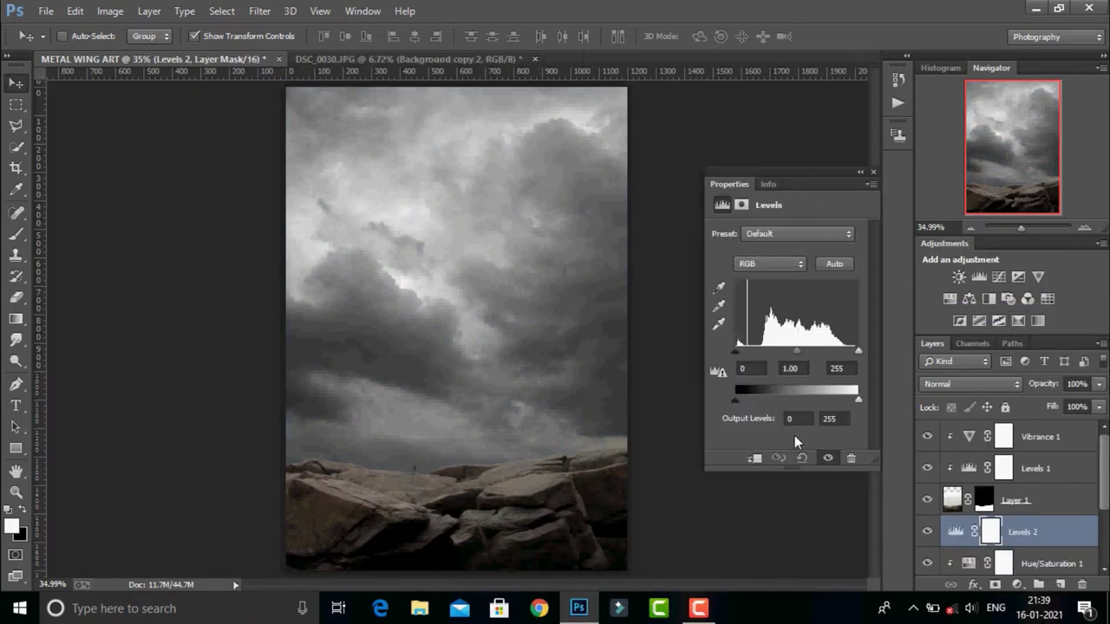
pyautogui.write('1.24')
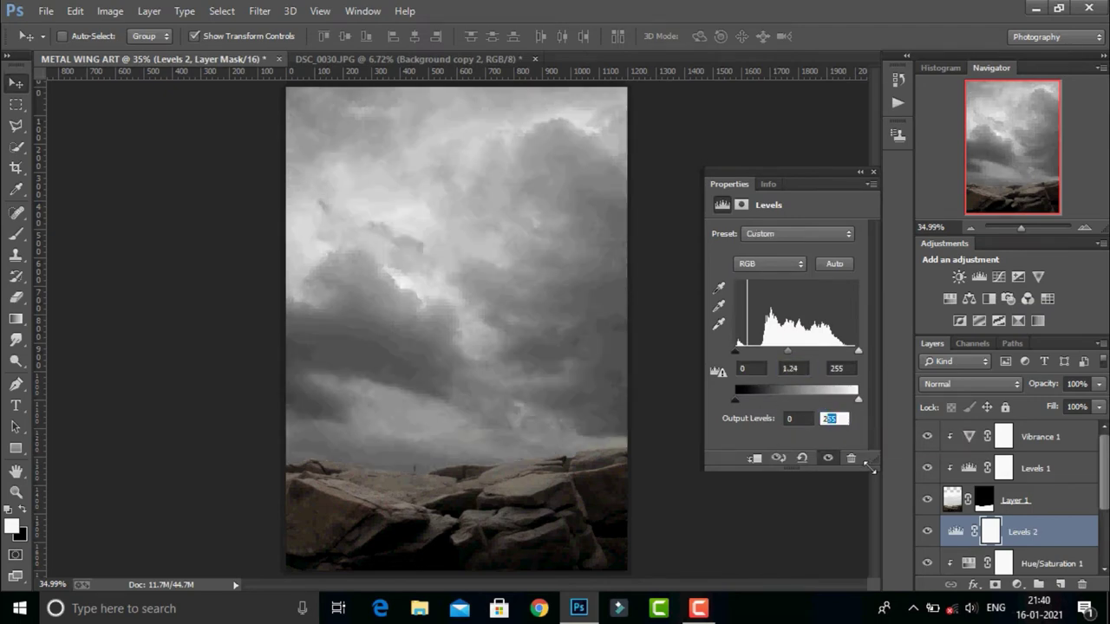
pyautogui.write('222')
pyautogui.click(874, 171)
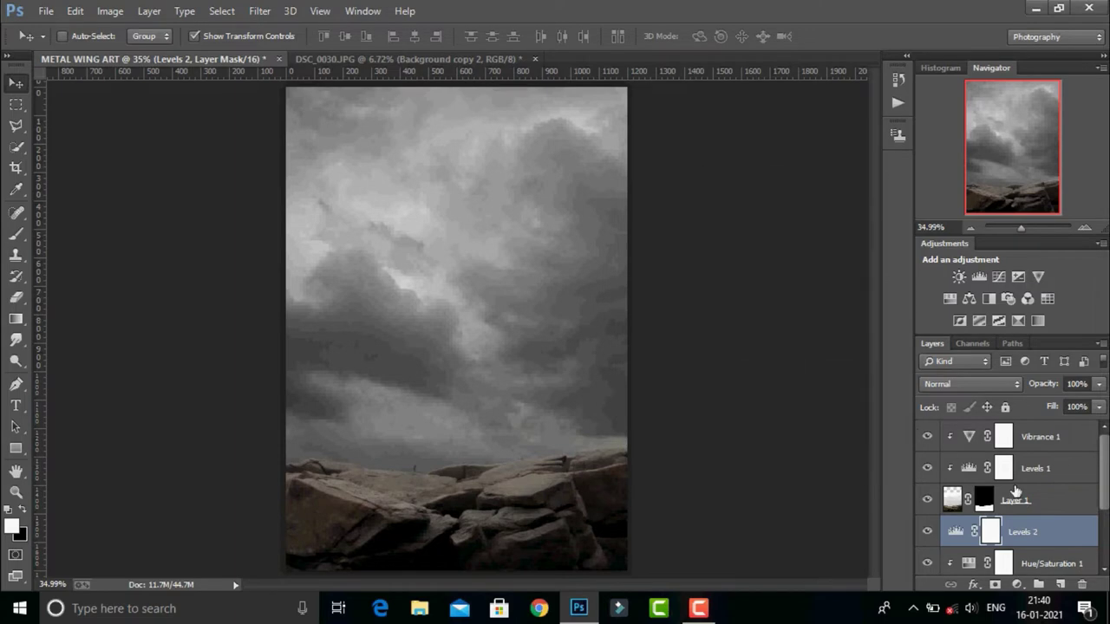
pyautogui.click(1045, 434)
# Open the wing image file.
pyautogui.click(46, 11)
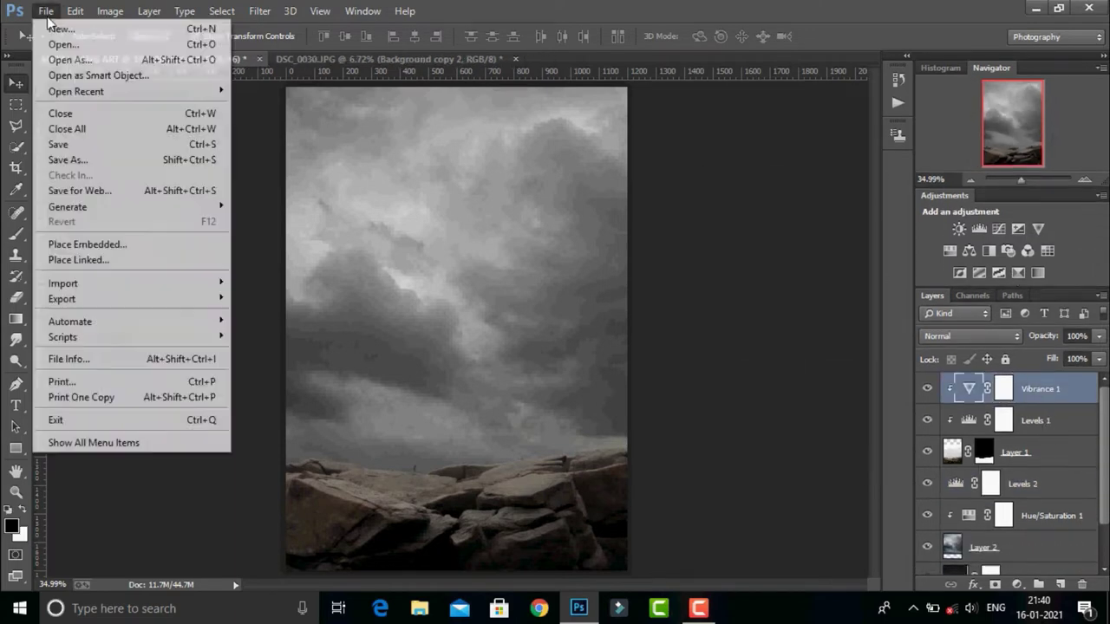
pyautogui.click(52, 41)
pyautogui.scroll(-5, 490, 130)
pyautogui.click(191, 290)
pyautogui.click(370, 362)
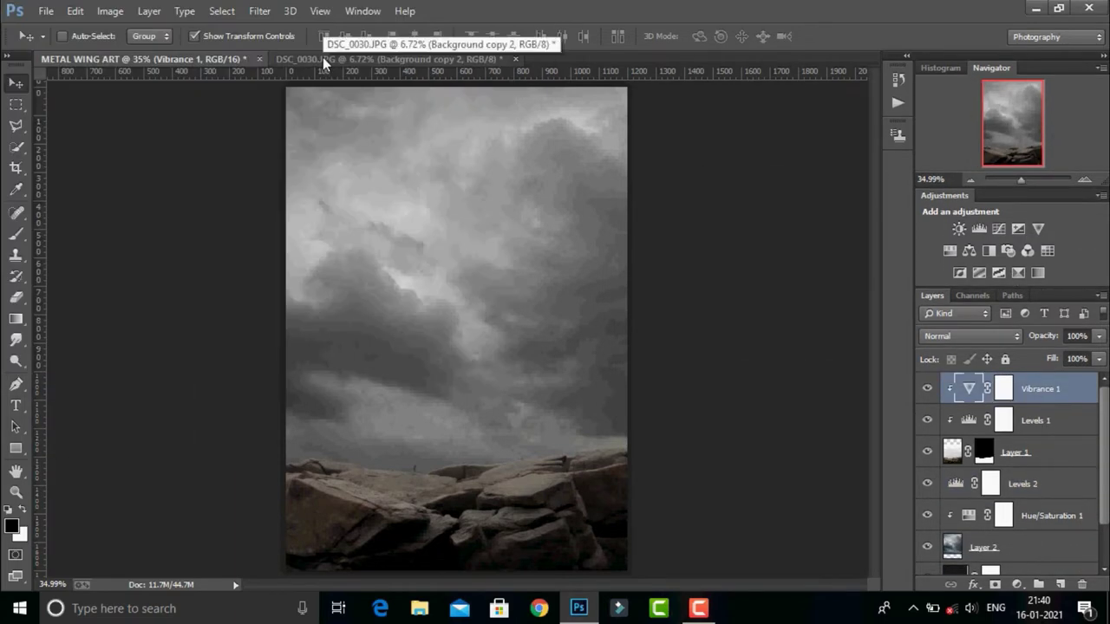
# In DSC_0030.JPG, show all layers and release the seated man from the clipping mask.
pyautogui.click(390, 59)
pyautogui.click(927, 484)
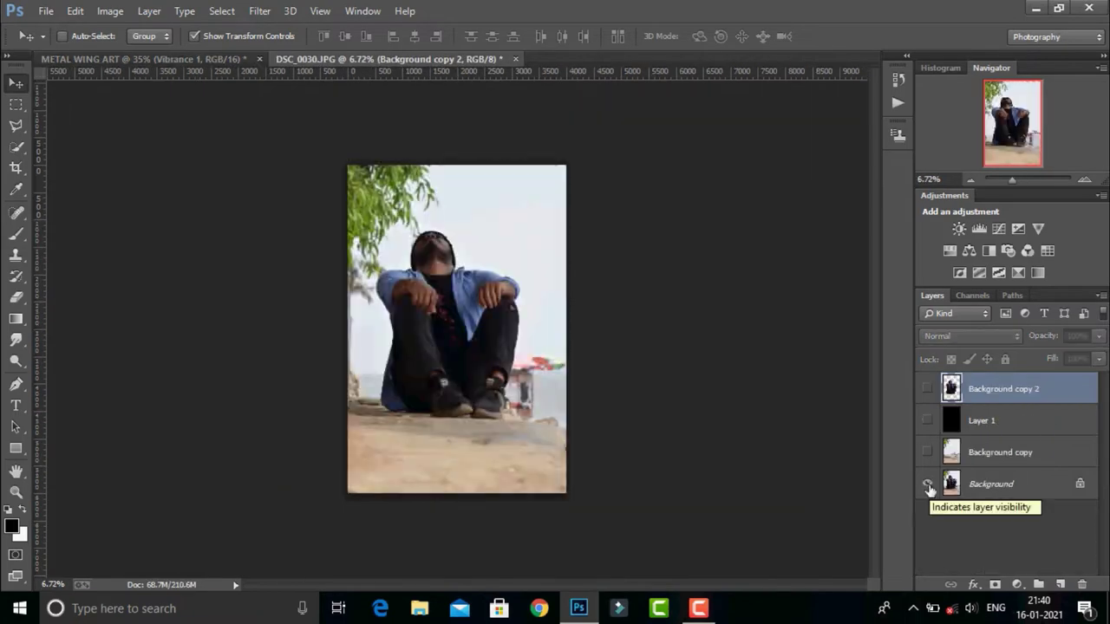
pyautogui.click(927, 452)
pyautogui.click(927, 420)
pyautogui.click(927, 389)
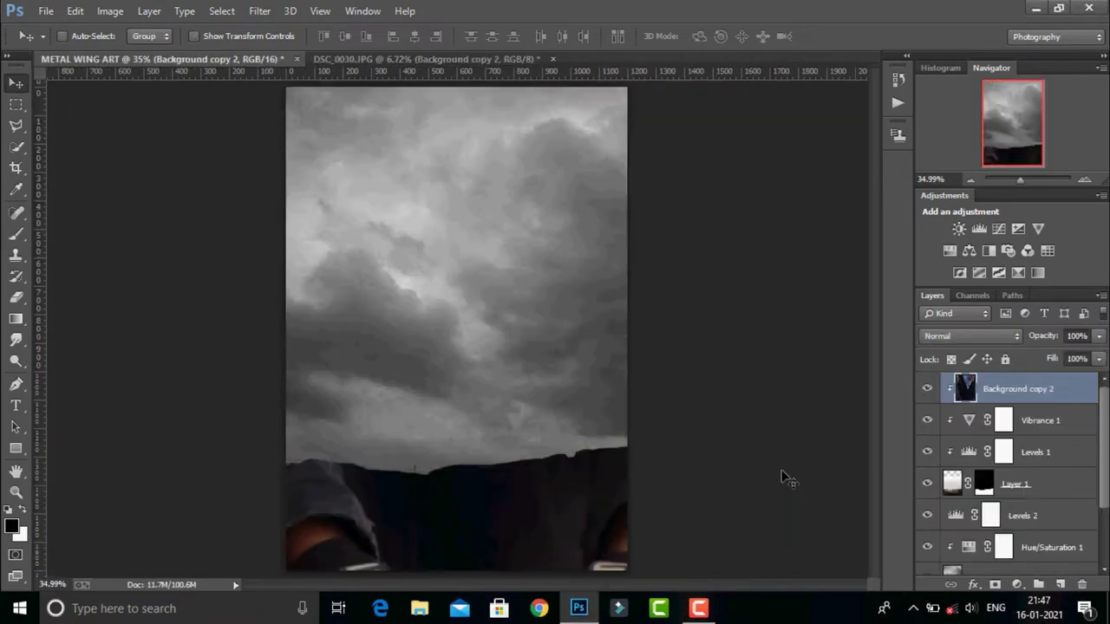
pyautogui.rightClick(1013, 388)
pyautogui.click(719, 289)
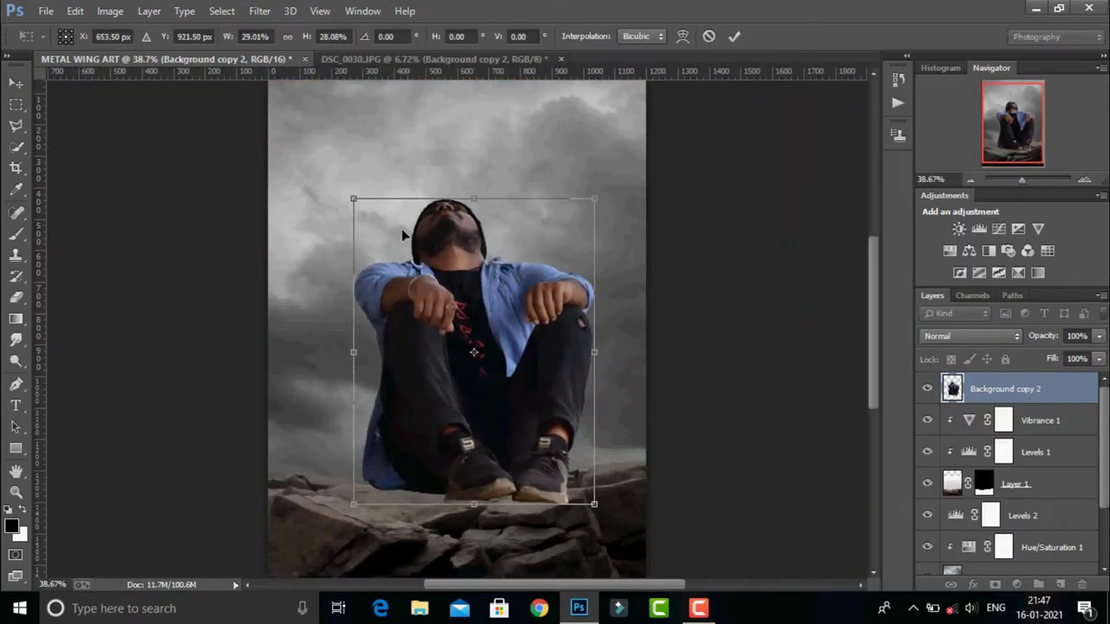
# Scale the man down onto the rocks and tilt him about 5.8° clockwise.
pyautogui.moveTo(361, 199); pyautogui.dragTo(347, 185)
pyautogui.scroll(-3, 381, 260)
pyautogui.moveTo(468, 335); pyautogui.dragTo(466, 334)
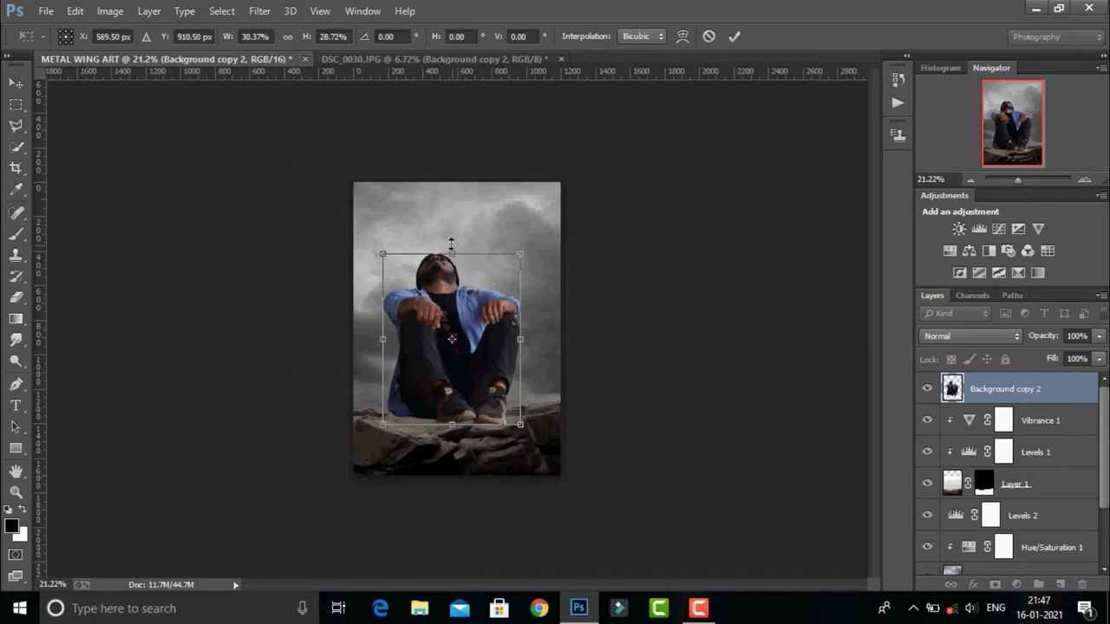
pyautogui.press('Return')
pyautogui.moveTo(535, 240); pyautogui.dragTo(545, 245)
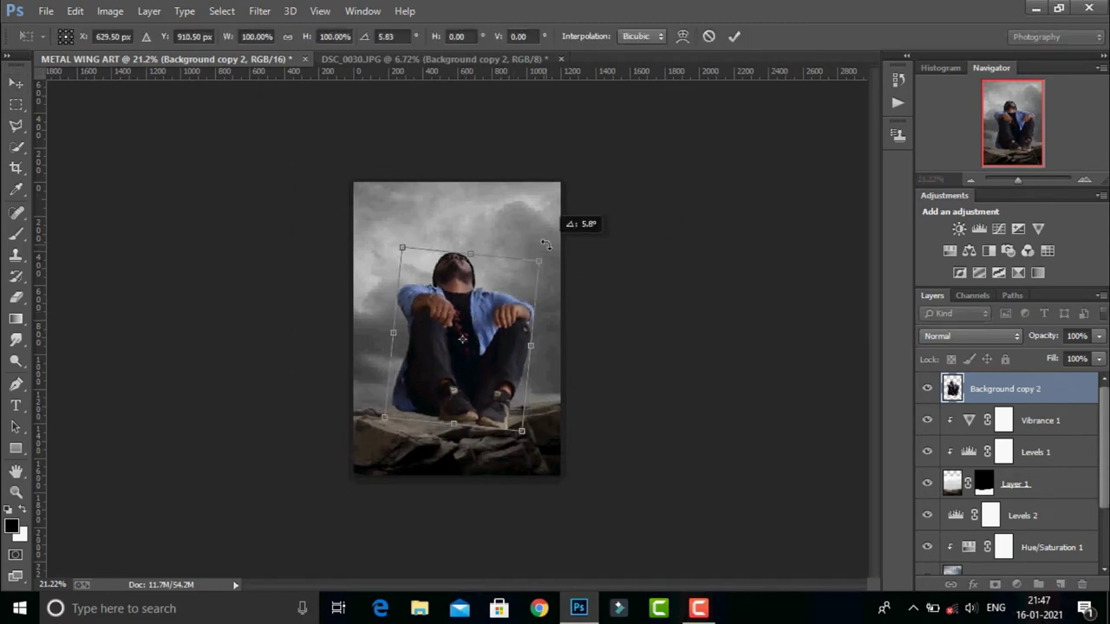
pyautogui.press('Return')
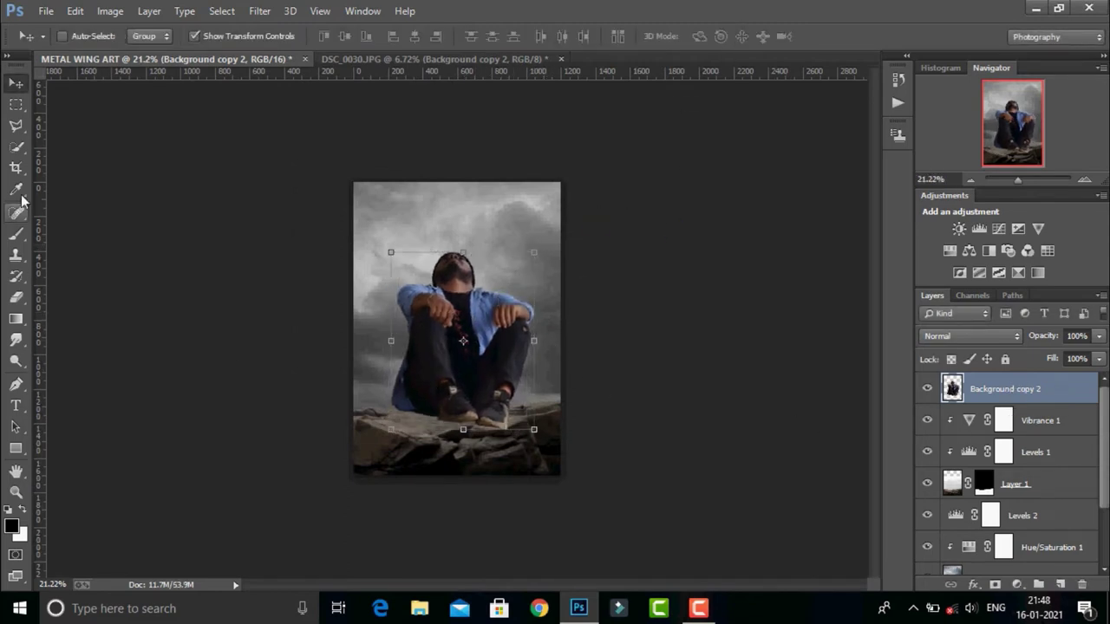
pyautogui.click(16, 168)
# Crop the canvas, pulling in the right edge and widening the left.
pyautogui.moveTo(608, 334); pyautogui.dragTo(580, 304)
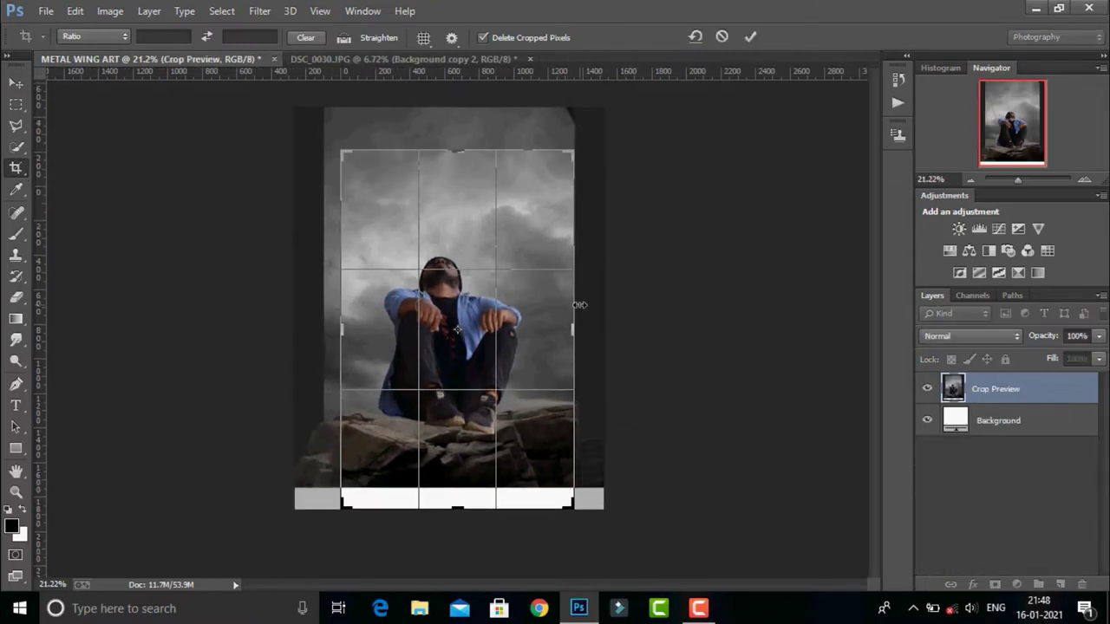
pyautogui.moveTo(341, 329); pyautogui.dragTo(332, 330)
pyautogui.press('Return')
# Move the rocks and their Levels 1 layer lower on the canvas.
pyautogui.click(1014, 484)
pyautogui.keyDown('shift'); pyautogui.click(1022, 451); pyautogui.keyUp('shift')
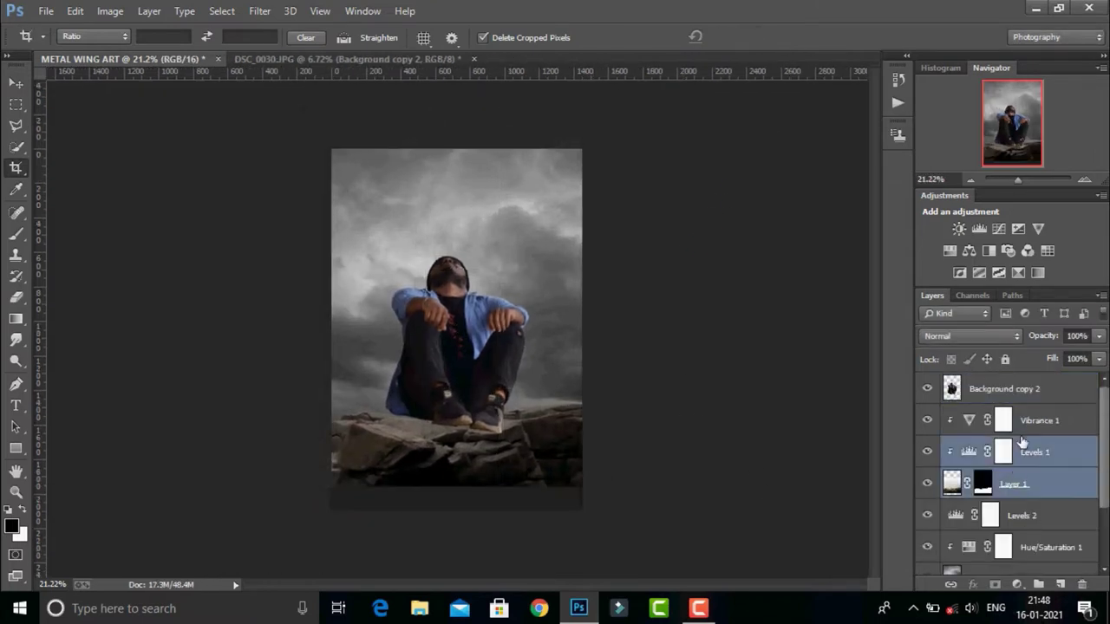
pyautogui.press('v')
pyautogui.moveTo(485, 345); pyautogui.dragTo(485, 362)
# Clip Levels 2 to the sky, then enlarge the sky layers to cover the canvas.
pyautogui.click(1032, 547)
pyautogui.click(1021, 516)
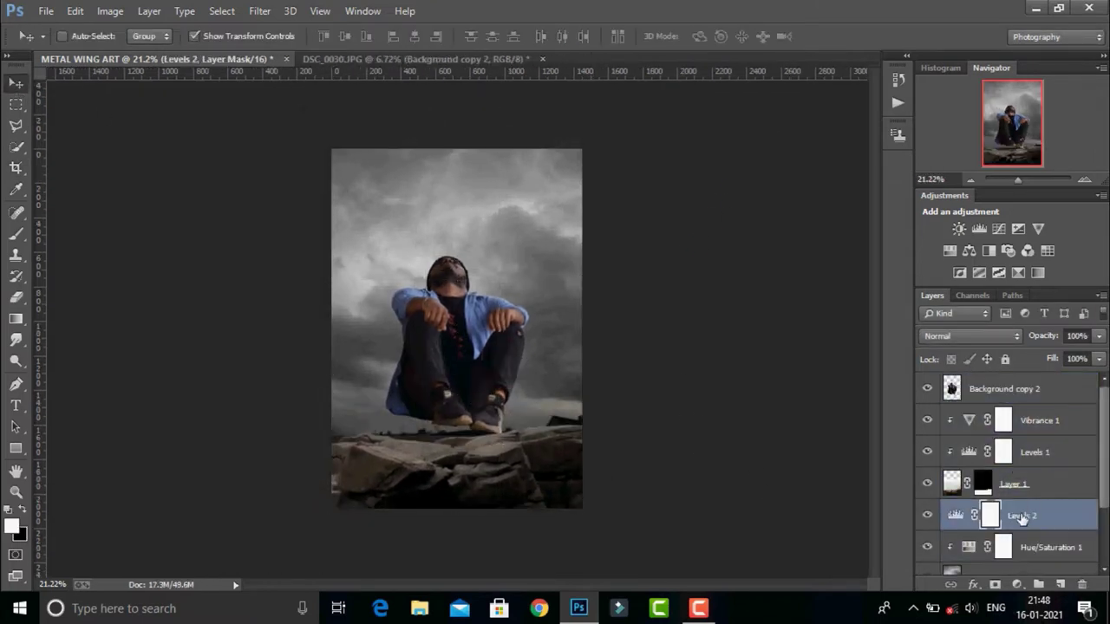
pyautogui.rightClick(1021, 517)
pyautogui.click(825, 211)
pyautogui.keyDown('shift'); pyautogui.click(1050, 547); pyautogui.keyUp('shift')
pyautogui.moveTo(504, 218); pyautogui.dragTo(504, 231)
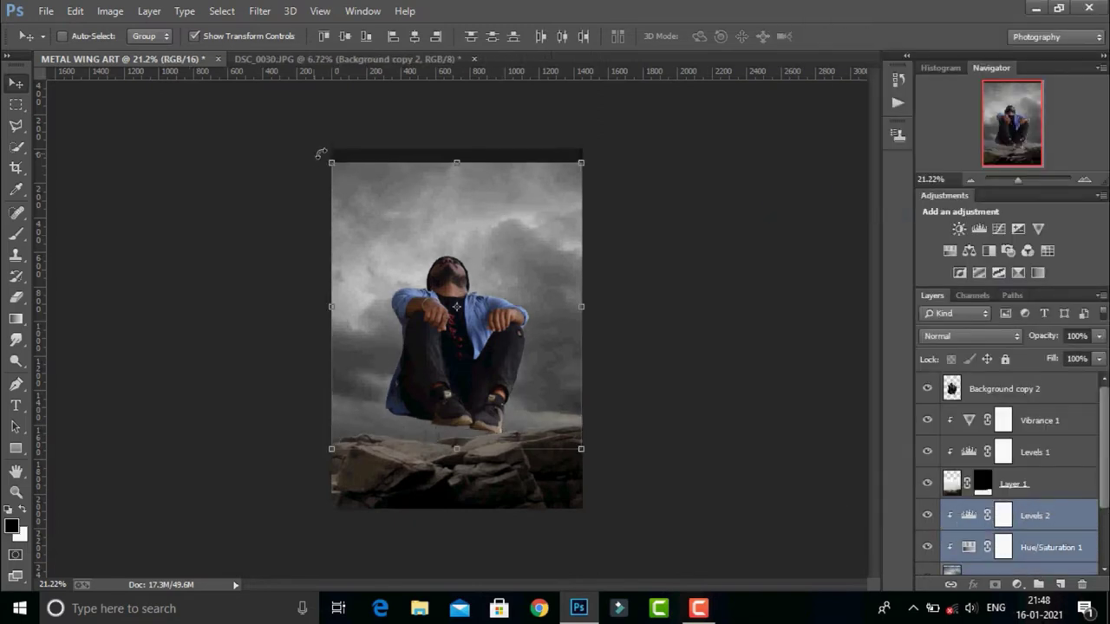
pyautogui.moveTo(331, 162); pyautogui.dragTo(326, 137)
pyautogui.moveTo(331, 448); pyautogui.dragTo(324, 456)
pyautogui.moveTo(581, 448); pyautogui.dragTo(589, 455)
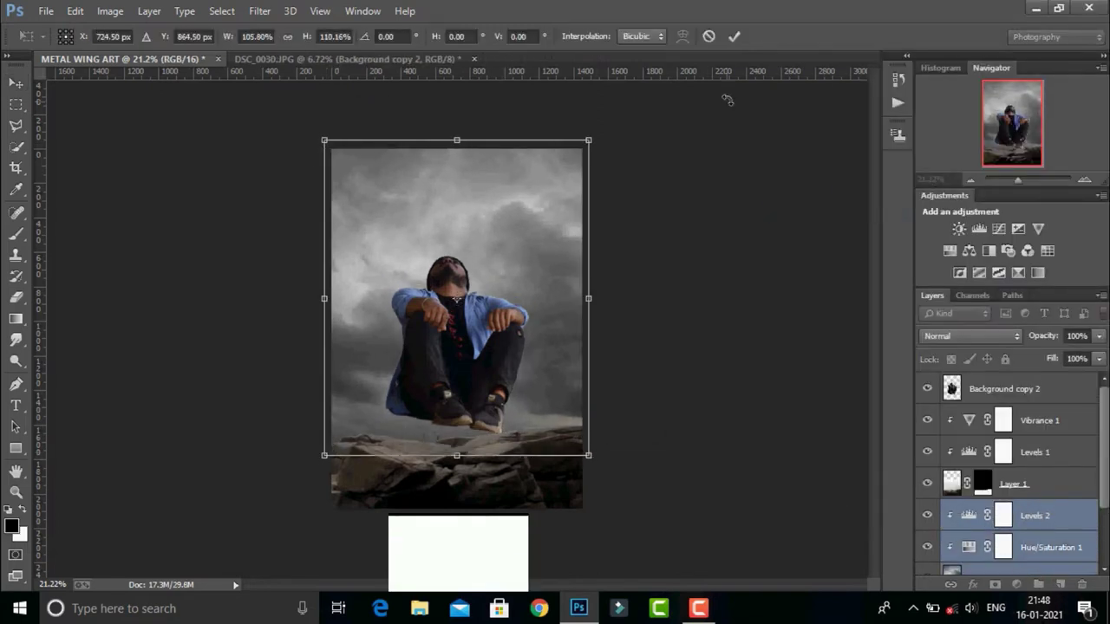
pyautogui.press('Return')
# Close the DSC_0030.JPG source photo without saving.
pyautogui.click(1015, 484)
pyautogui.click(1005, 389)
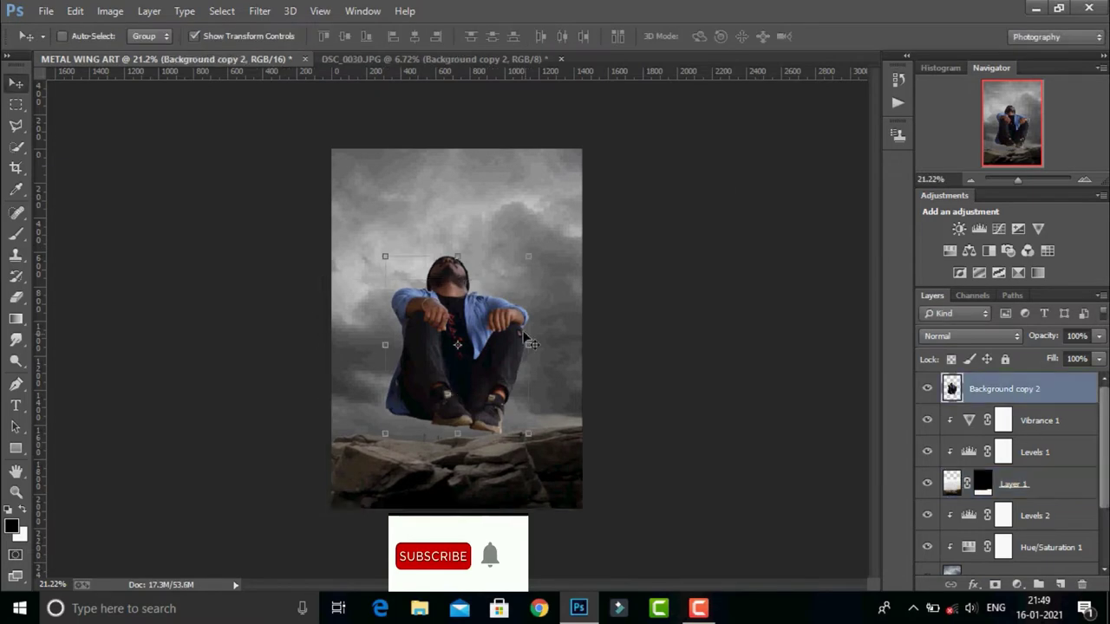
pyautogui.click(560, 58)
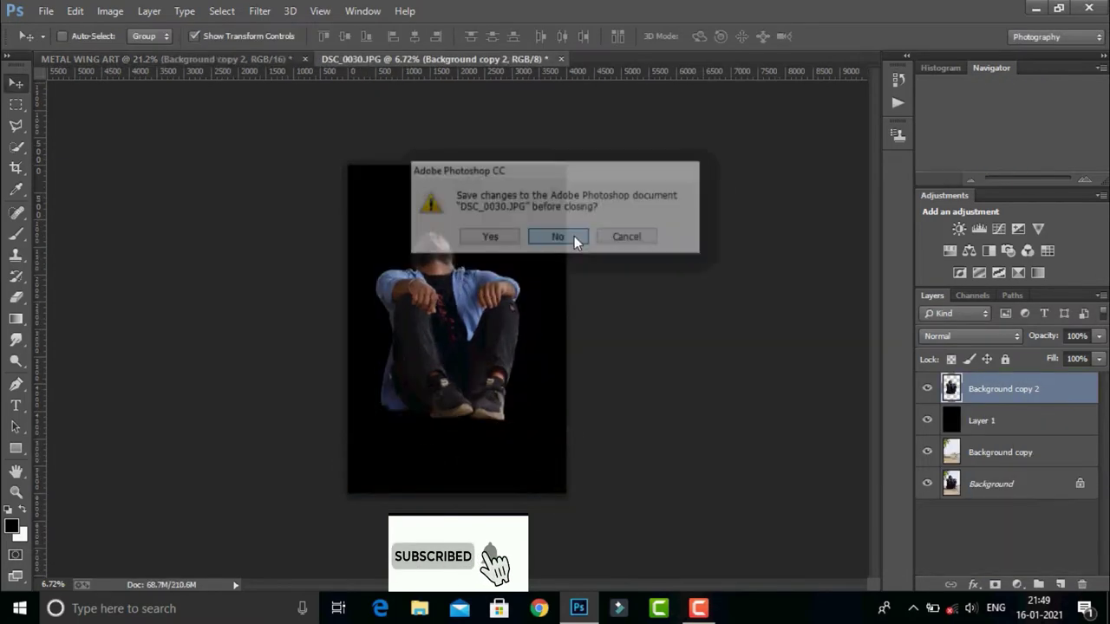
pyautogui.click(574, 236)
# Save the composite as METAL WING ART.psd.
pyautogui.click(45, 11)
pyautogui.click(87, 144)
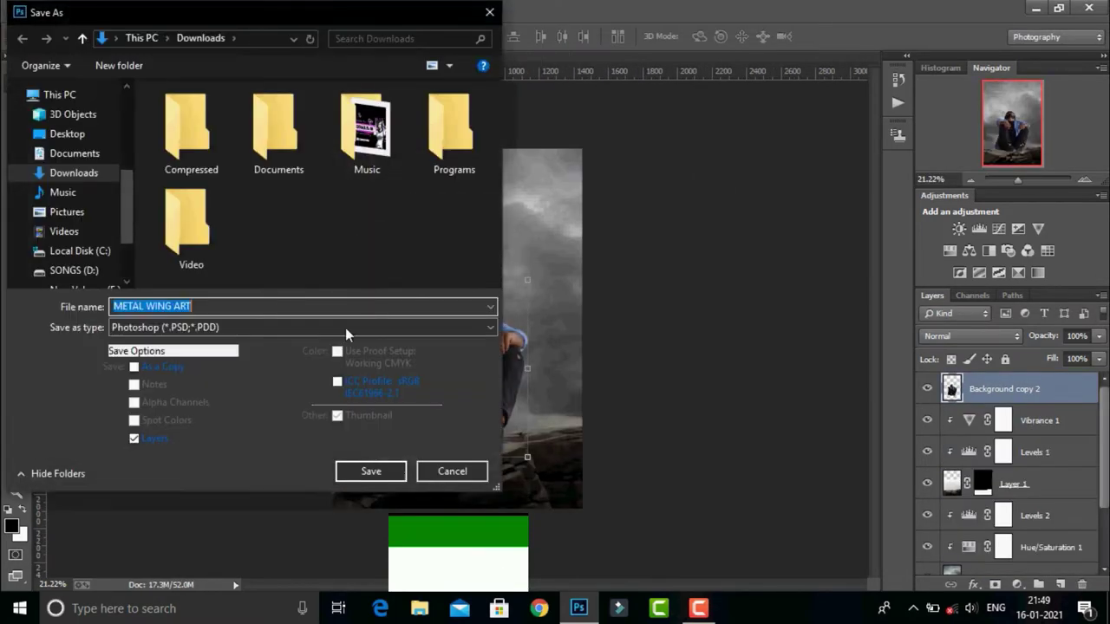
pyautogui.click(369, 473)
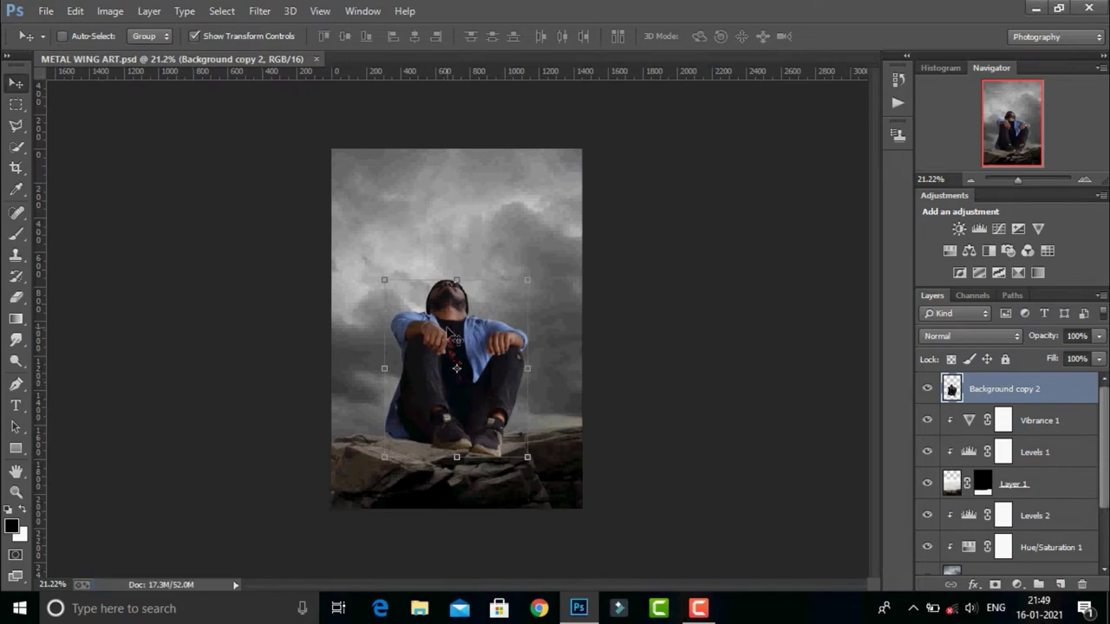
# Shrink the man on Background copy 2 to about 82% and shift him slightly left, then reselect his layer.
pyautogui.moveTo(1027, 181); pyautogui.dragTo(1015, 182)
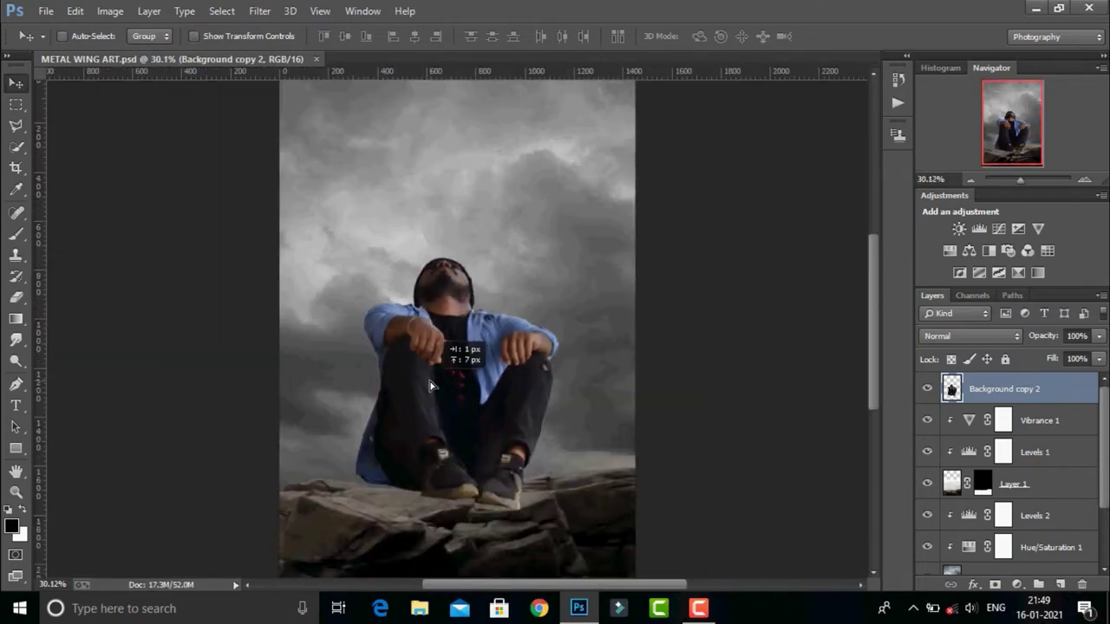
pyautogui.moveTo(351, 256); pyautogui.dragTo(390, 299)
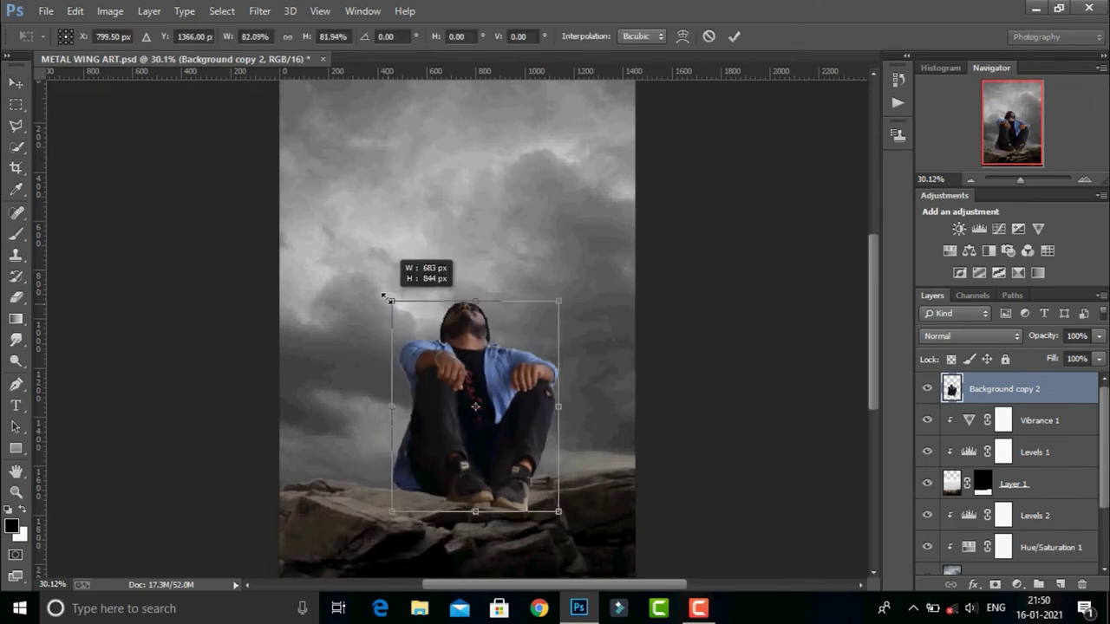
pyautogui.moveTo(475, 407); pyautogui.dragTo(464, 406)
pyautogui.press('Return')
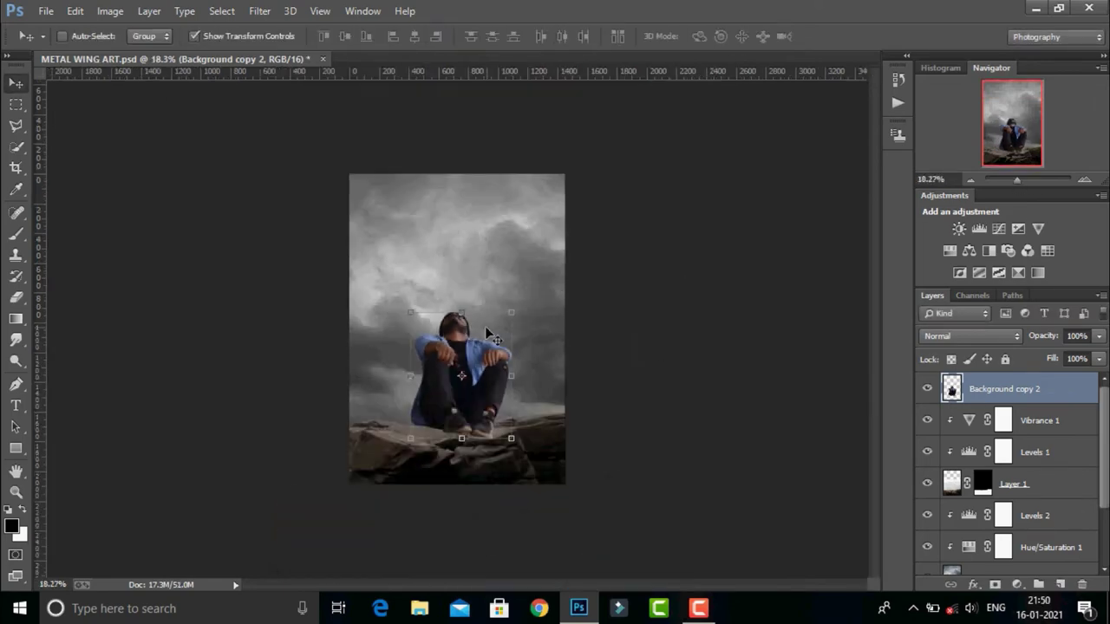
pyautogui.moveTo(1018, 180); pyautogui.dragTo(1023, 179)
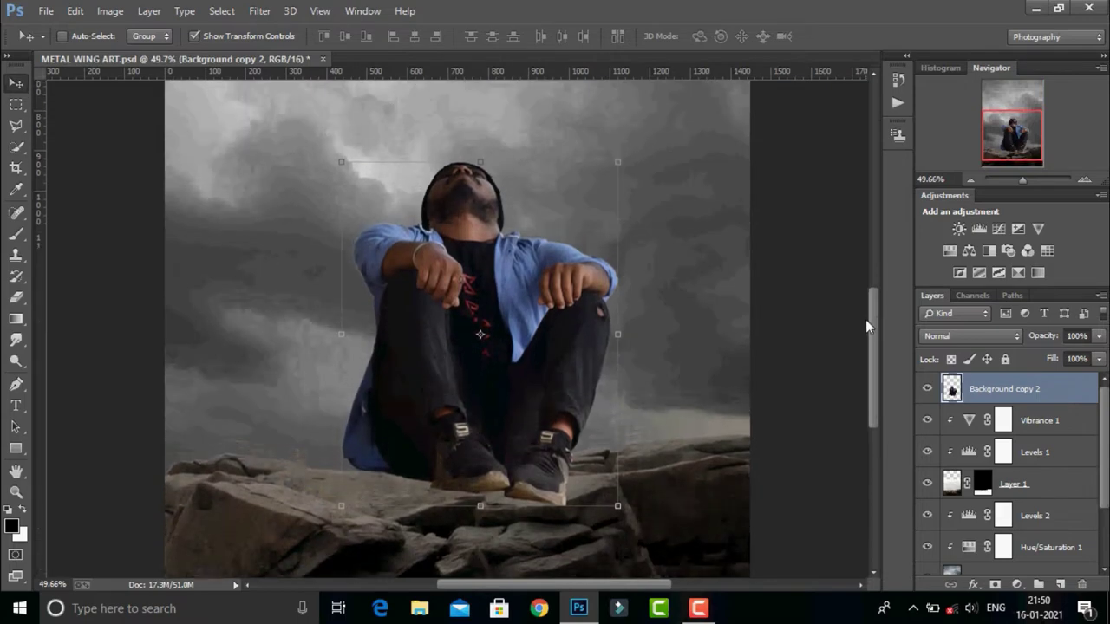
pyautogui.scroll(-3, 866, 319)
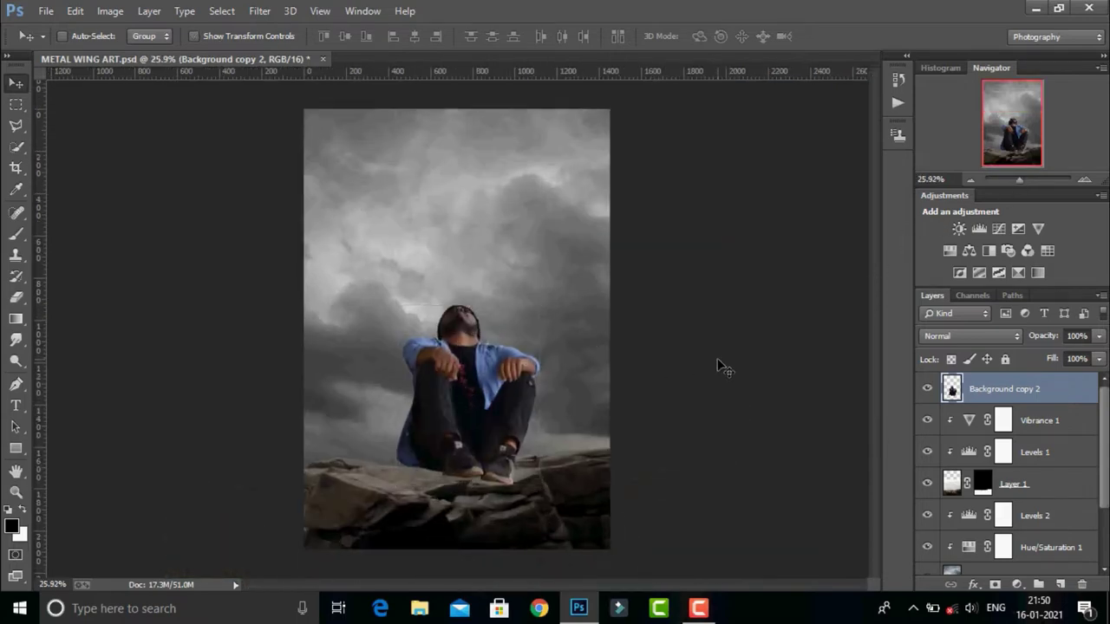
pyautogui.click(1016, 487)
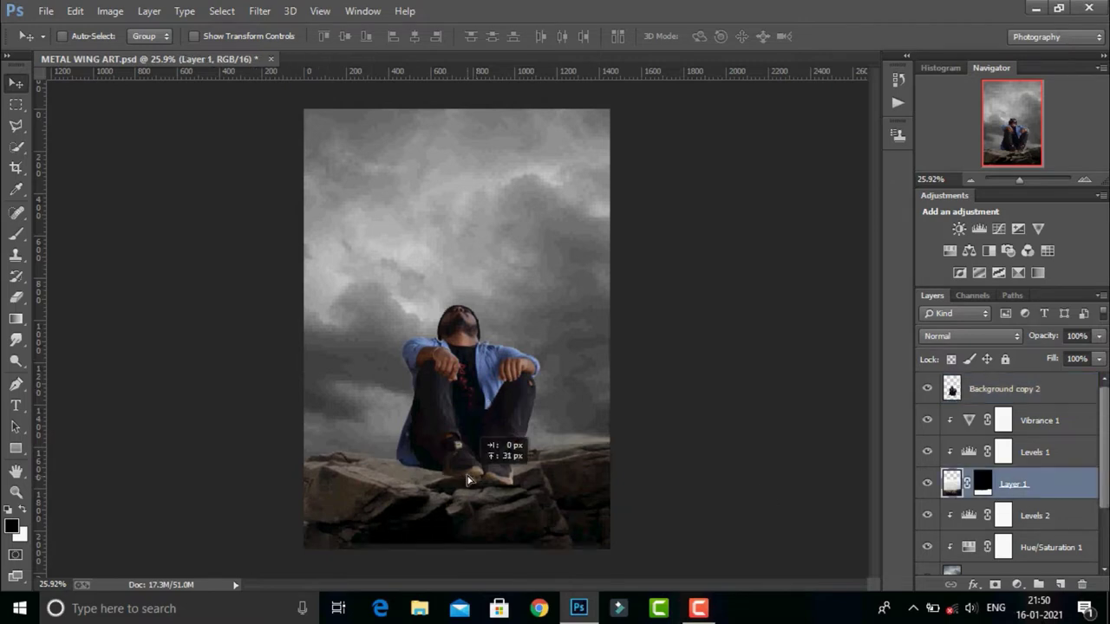
pyautogui.click(1006, 388)
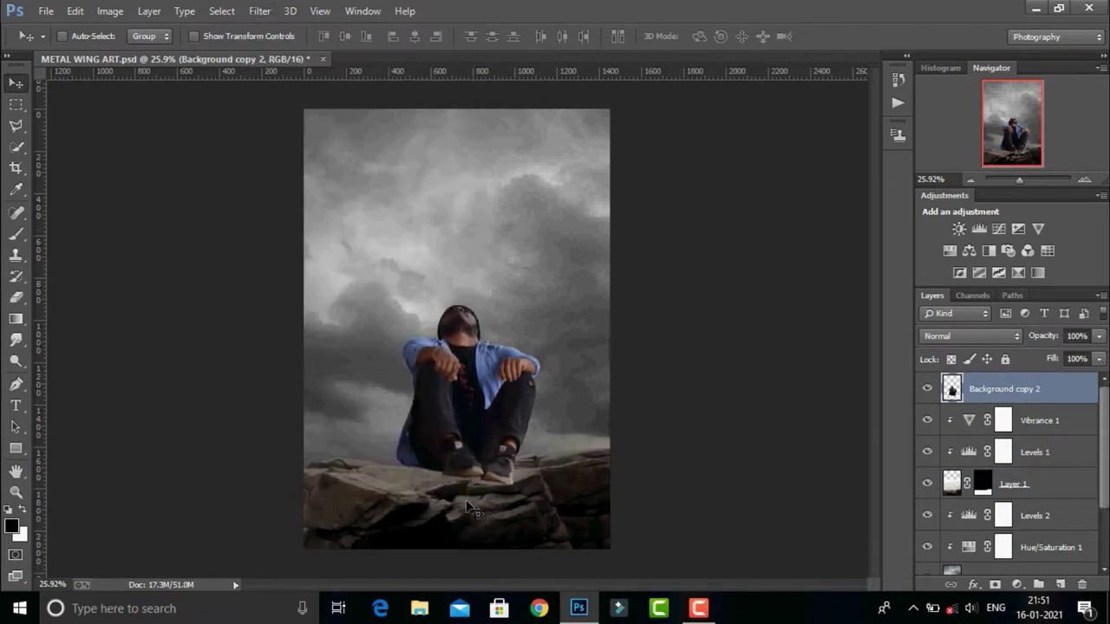
# Open the metal wing image wing-2927254.png into the composite.
pyautogui.click(46, 11)
pyautogui.click(35, 44)
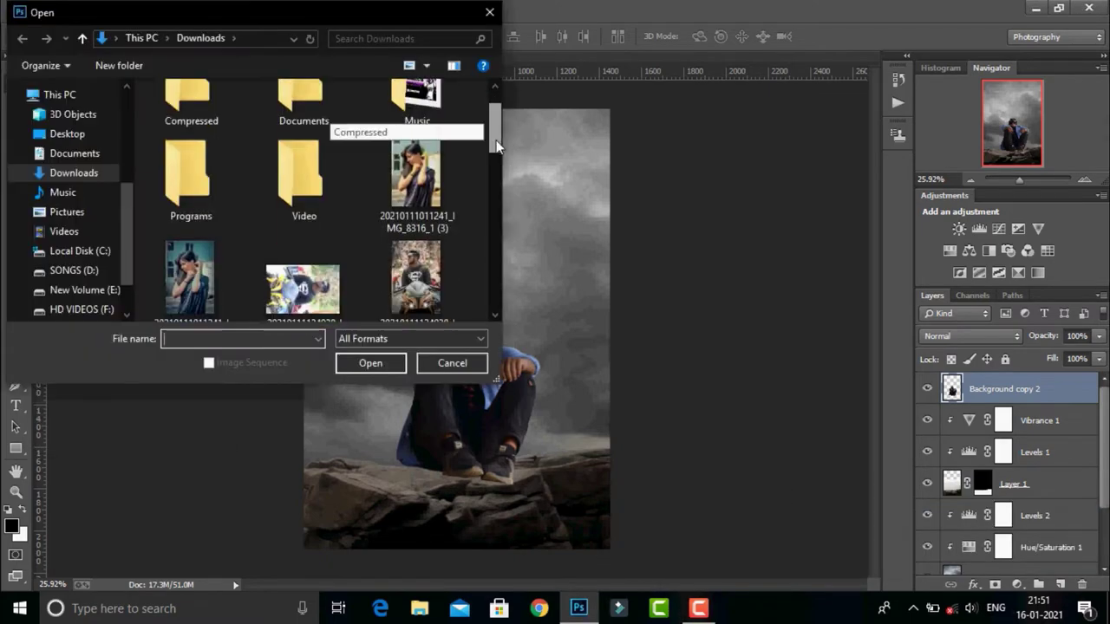
pyautogui.moveTo(497, 146); pyautogui.dragTo(496, 260)
pyautogui.doubleClick(300, 136)
pyautogui.hotkey('alt', '[')
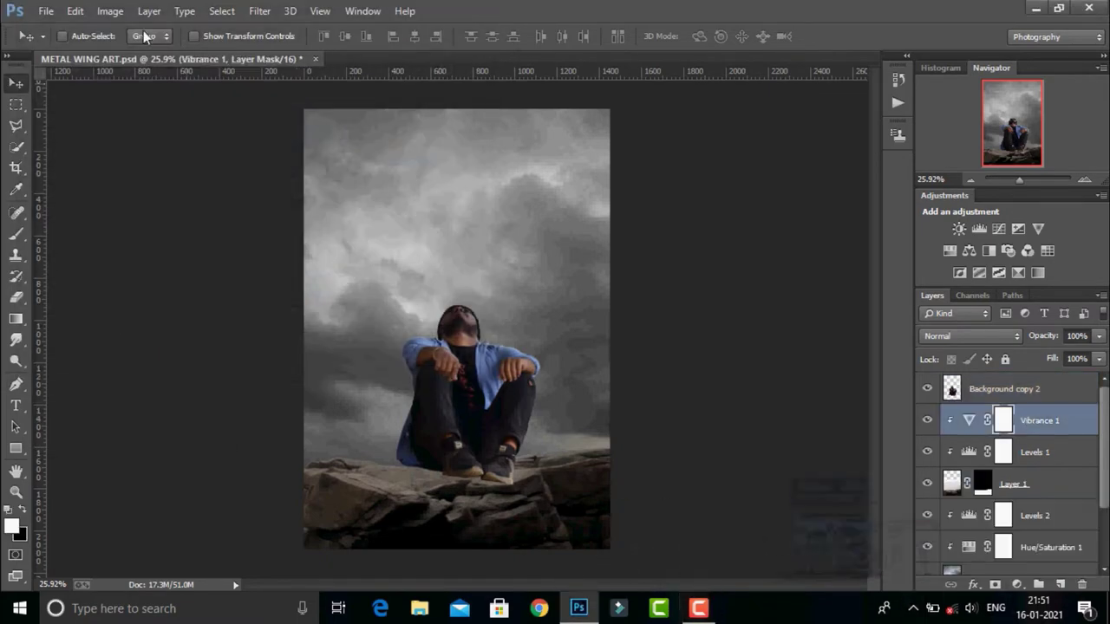
pyautogui.hotkey('ctrl', 'o')
pyautogui.scroll(-5, 468, 124)
pyautogui.doubleClick(293, 261)
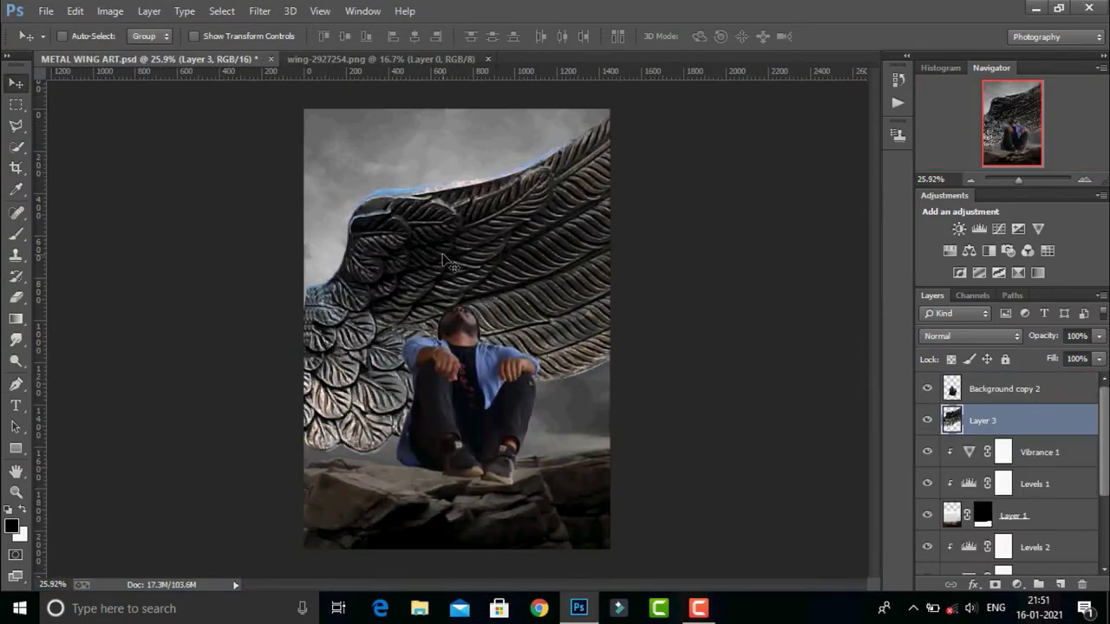
# Scale the wings down and place them around the man's shoulders.
pyautogui.hotkey('ctrl', 't')
pyautogui.hotkey('ctrl', '-')
pyautogui.moveTo(743, 124)
pyautogui.mouseDown()
pyautogui.moveTo(566, 232)
pyautogui.moveTo(568, 243)
pyautogui.mouseUp()
pyautogui.moveTo(460, 330); pyautogui.dragTo(485, 338)
pyautogui.moveTo(569, 290); pyautogui.dragTo(546, 296)
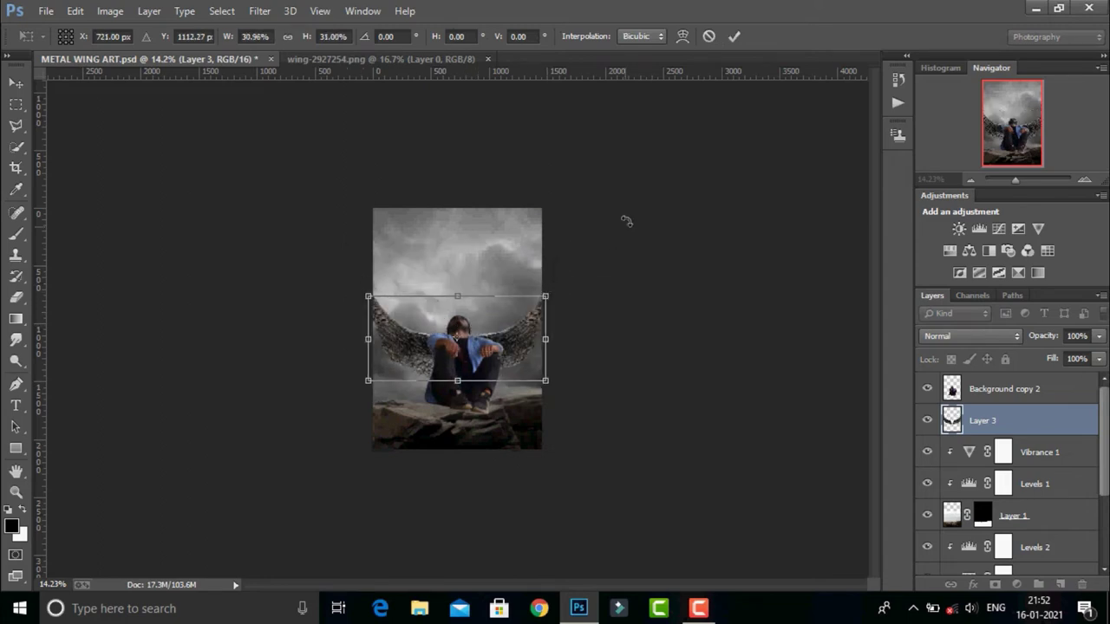
pyautogui.press('Return')
# Refine the wings' size, tilt them about 2.4 degrees and raise them behind the man.
pyautogui.hotkey('ctrl', '+')
pyautogui.hotkey('ctrl', '+')
pyautogui.hotkey('ctrl', '+')
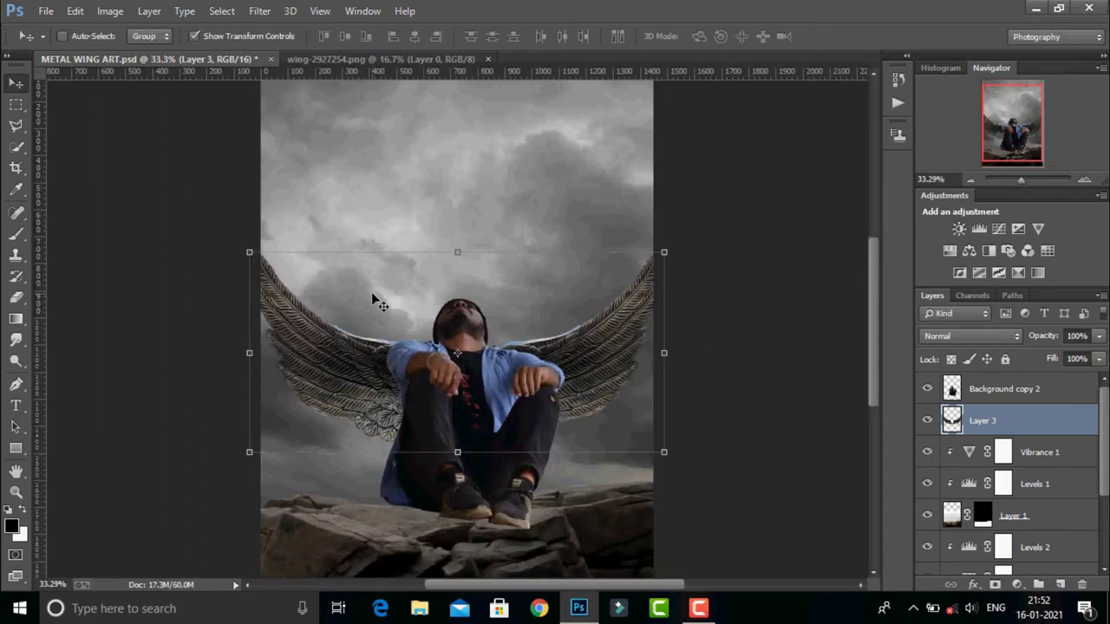
pyautogui.moveTo(249, 252); pyautogui.dragTo(268, 257)
pyautogui.moveTo(642, 260); pyautogui.dragTo(553, 272)
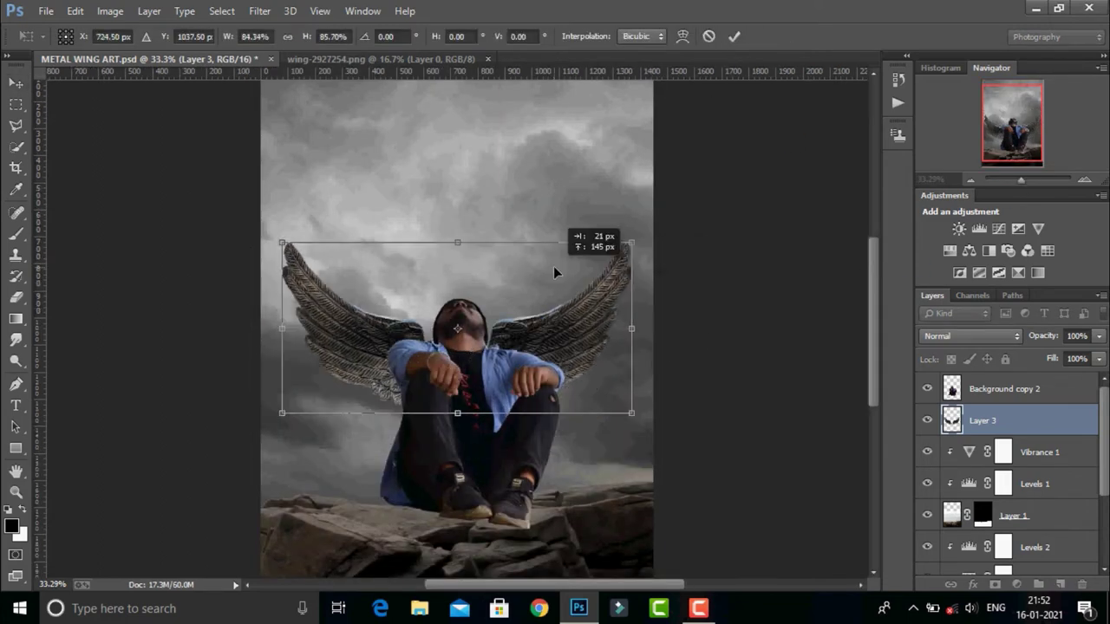
pyautogui.moveTo(632, 413); pyautogui.dragTo(646, 446)
pyautogui.moveTo(282, 242); pyautogui.dragTo(268, 238)
pyautogui.moveTo(644, 238); pyautogui.dragTo(659, 222)
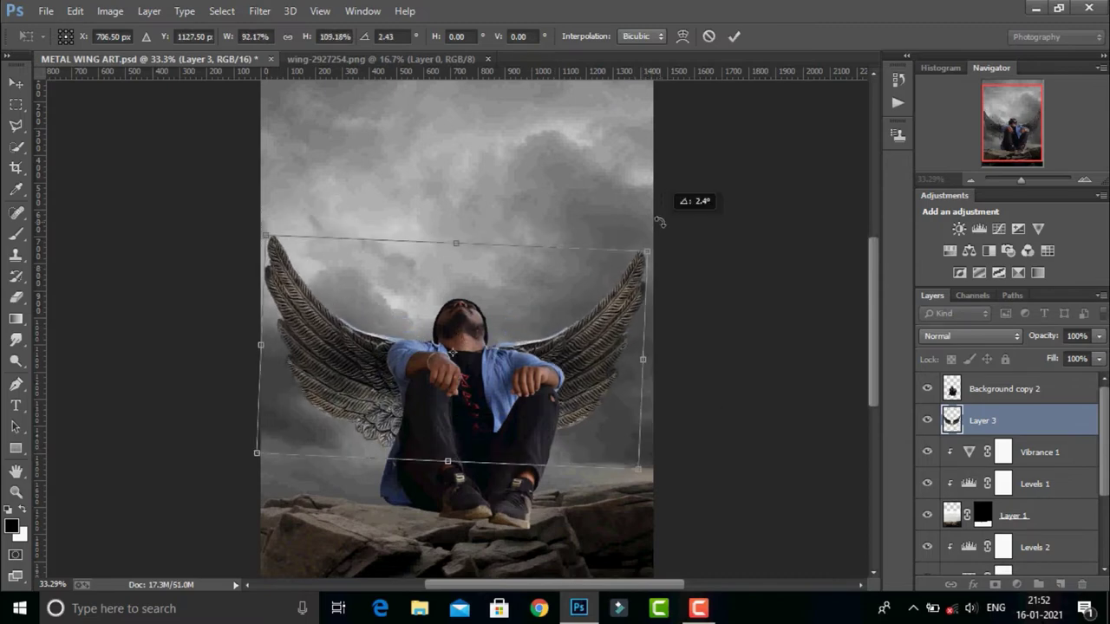
pyautogui.press('Return')
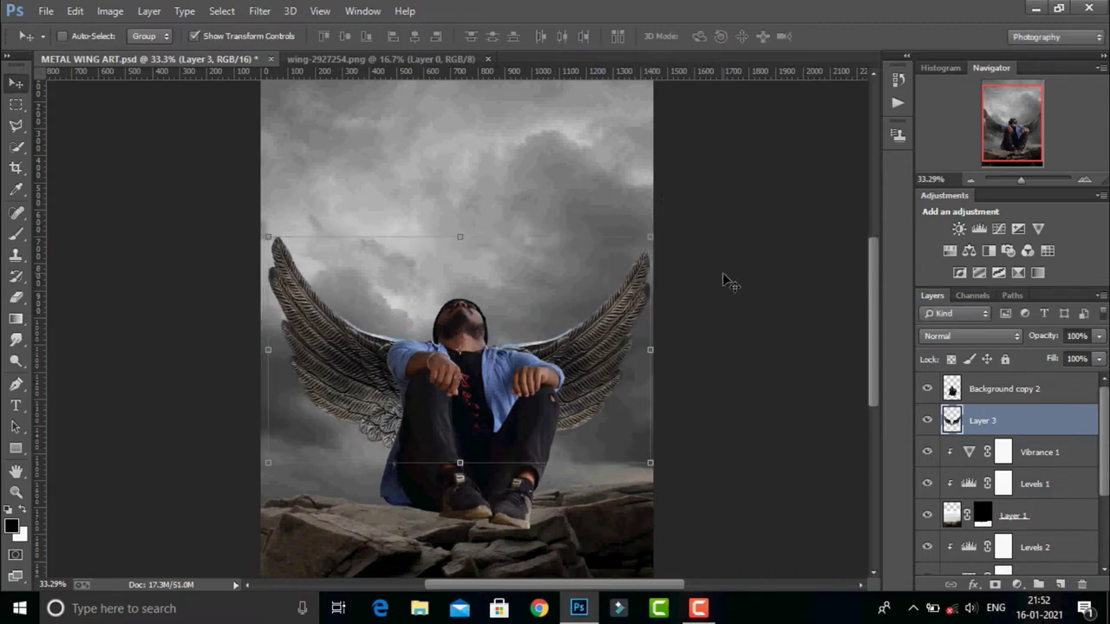
pyautogui.moveTo(580, 313); pyautogui.dragTo(582, 279)
# Warp the wings slightly and move them up and right.
pyautogui.hotkey('ctrl', 't')
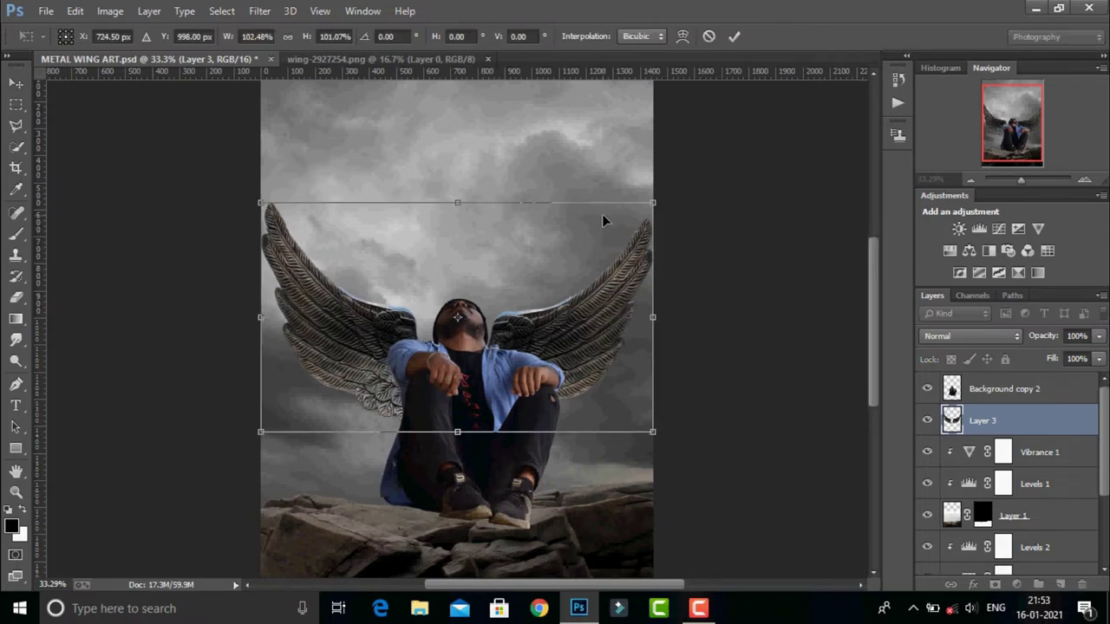
pyautogui.moveTo(262, 204); pyautogui.dragTo(268, 206)
pyautogui.click(682, 35)
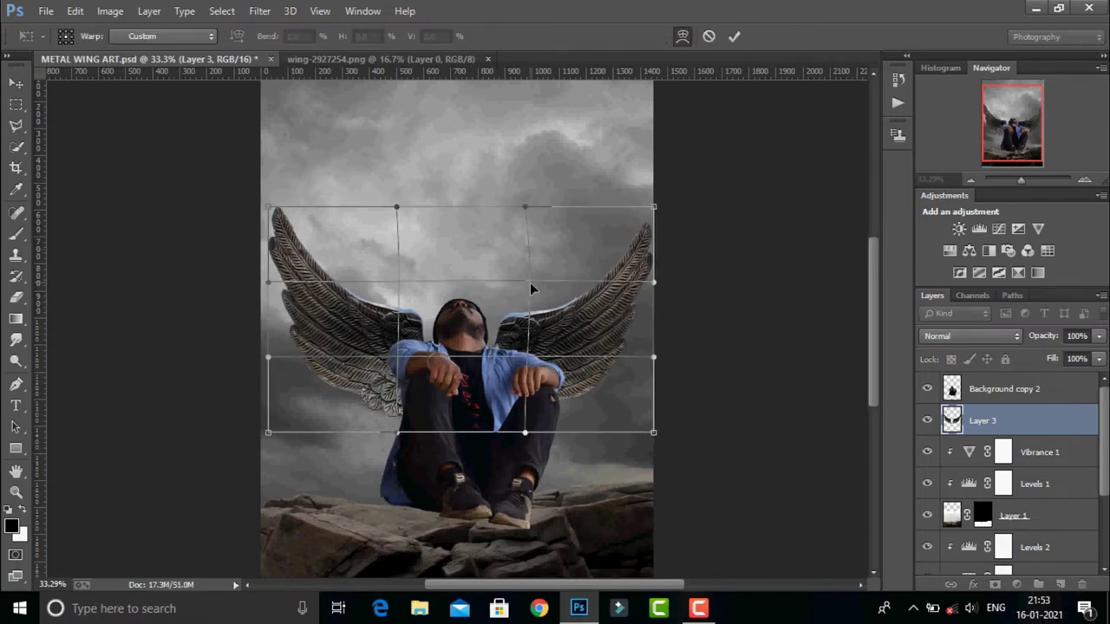
pyautogui.moveTo(394, 289); pyautogui.dragTo(398, 329)
pyautogui.press('Return')
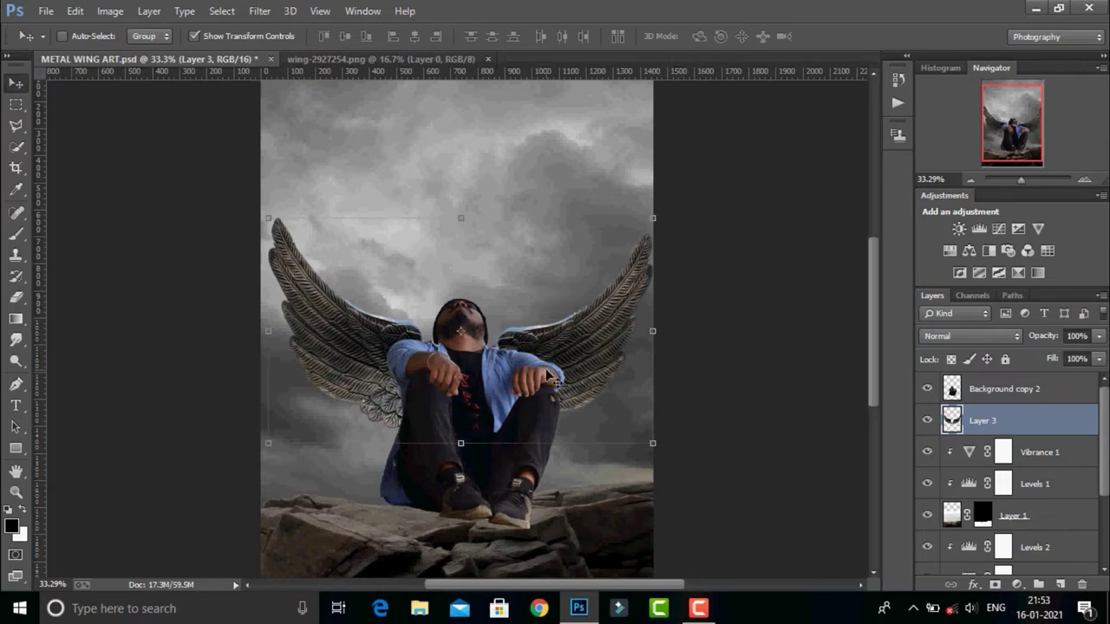
pyautogui.moveTo(552, 403)
pyautogui.mouseDown()
pyautogui.moveTo(538, 306)
pyautogui.moveTo(538, 319)
pyautogui.mouseUp()
# Fine-tune the wings: tilt about -1 degree, narrow to about 96% width, and reposition them.
pyautogui.hotkey('ctrl', 't')
pyautogui.moveTo(681, 195); pyautogui.dragTo(728, 210)
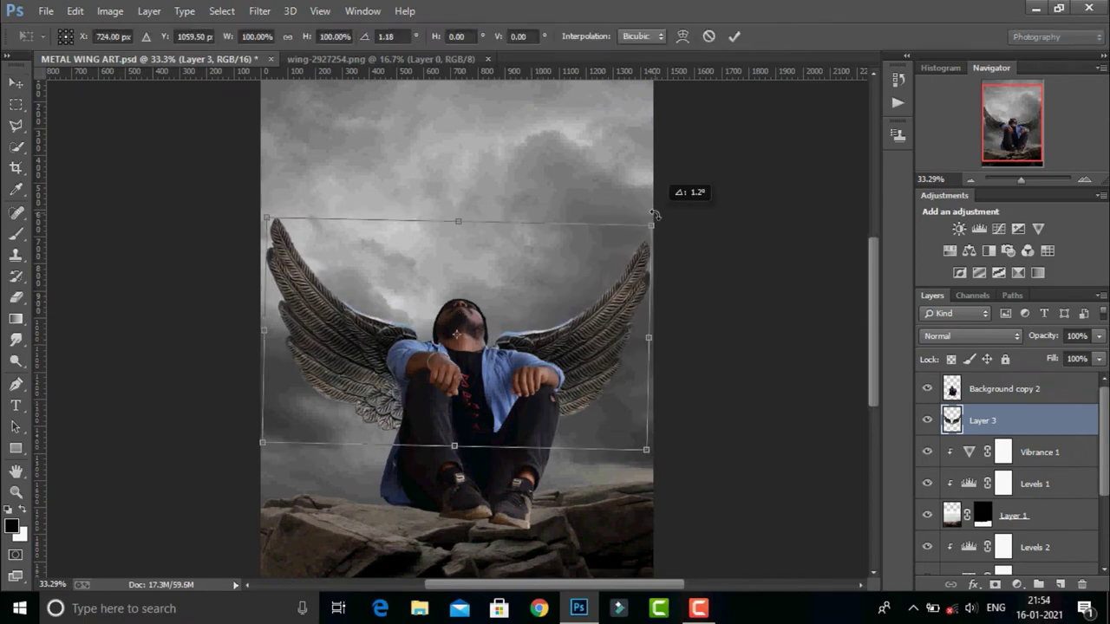
pyautogui.press('Return')
pyautogui.moveTo(610, 302); pyautogui.dragTo(576, 226)
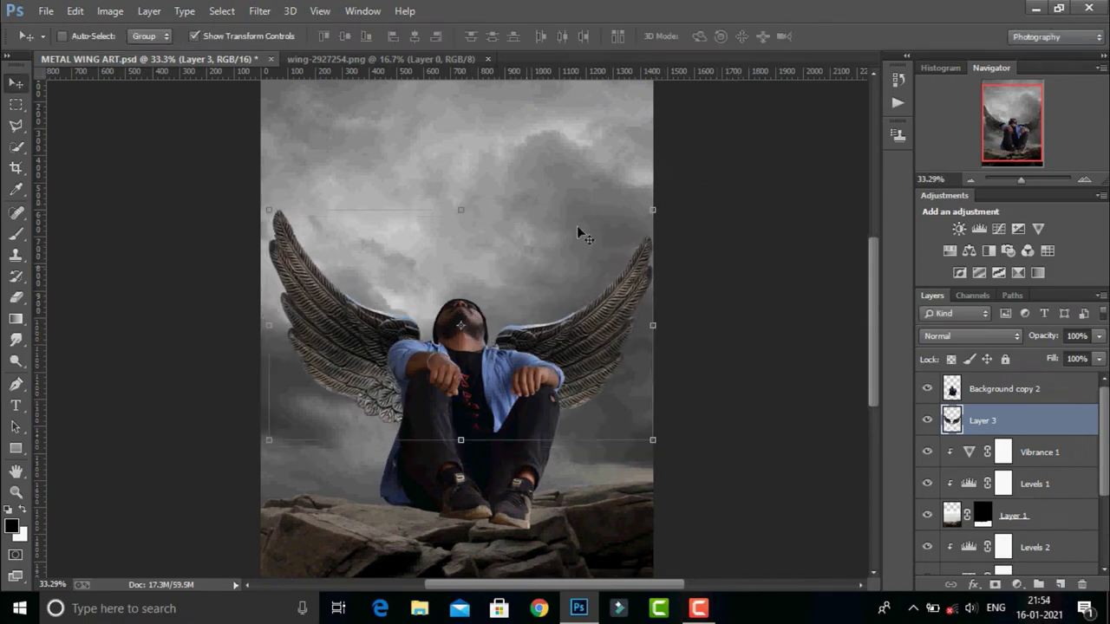
pyautogui.moveTo(663, 203); pyautogui.dragTo(676, 173)
pyautogui.moveTo(573, 261); pyautogui.dragTo(560, 269)
pyautogui.moveTo(657, 317); pyautogui.dragTo(646, 317)
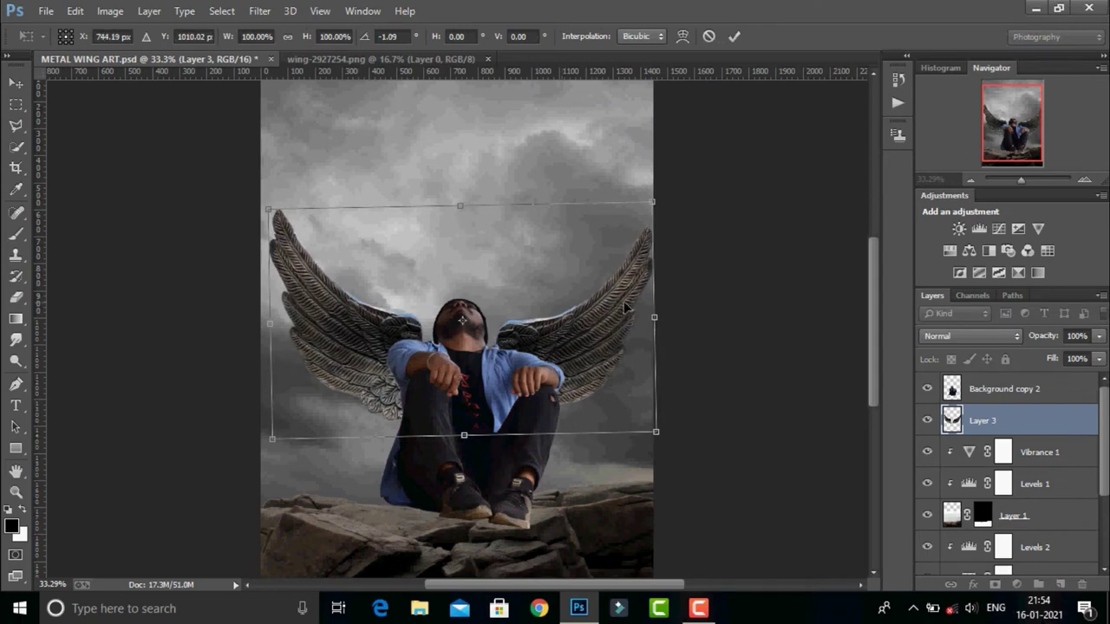
pyautogui.moveTo(274, 322); pyautogui.dragTo(277, 327)
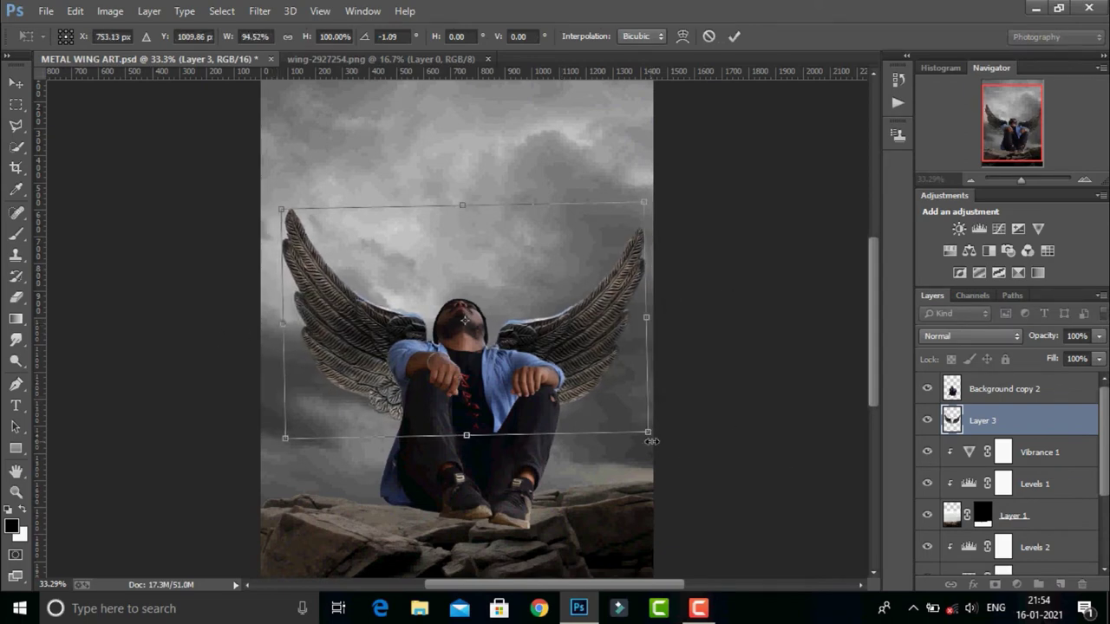
pyautogui.moveTo(581, 343); pyautogui.dragTo(573, 365)
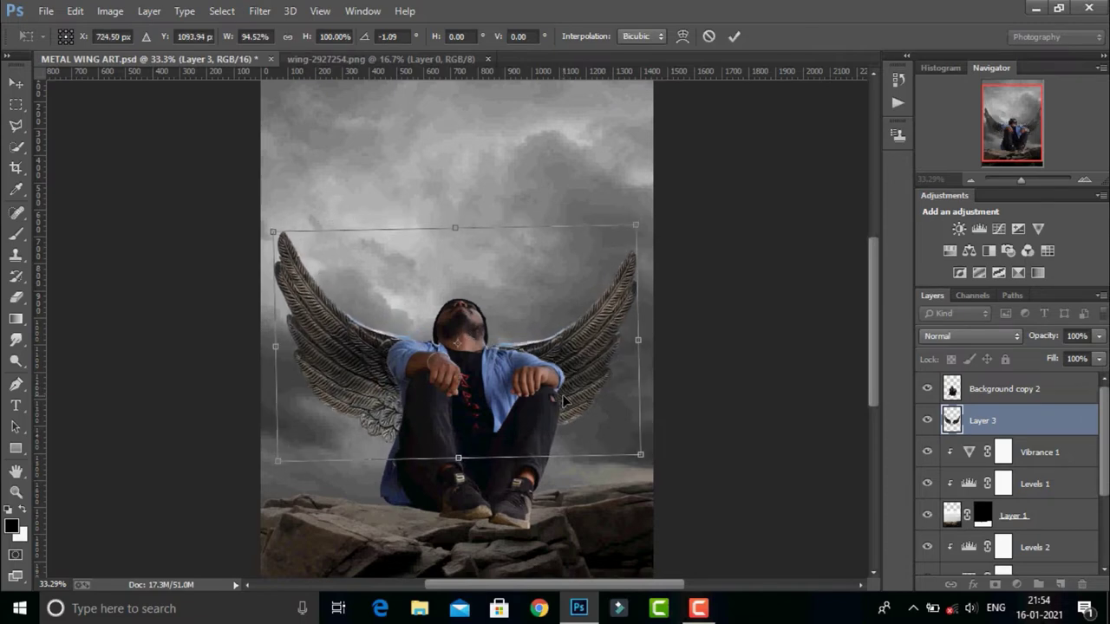
pyautogui.moveTo(639, 340); pyautogui.dragTo(653, 337)
# Commit the wings' final transform and add an empty Layer 4 beneath them.
pyautogui.press('Return')
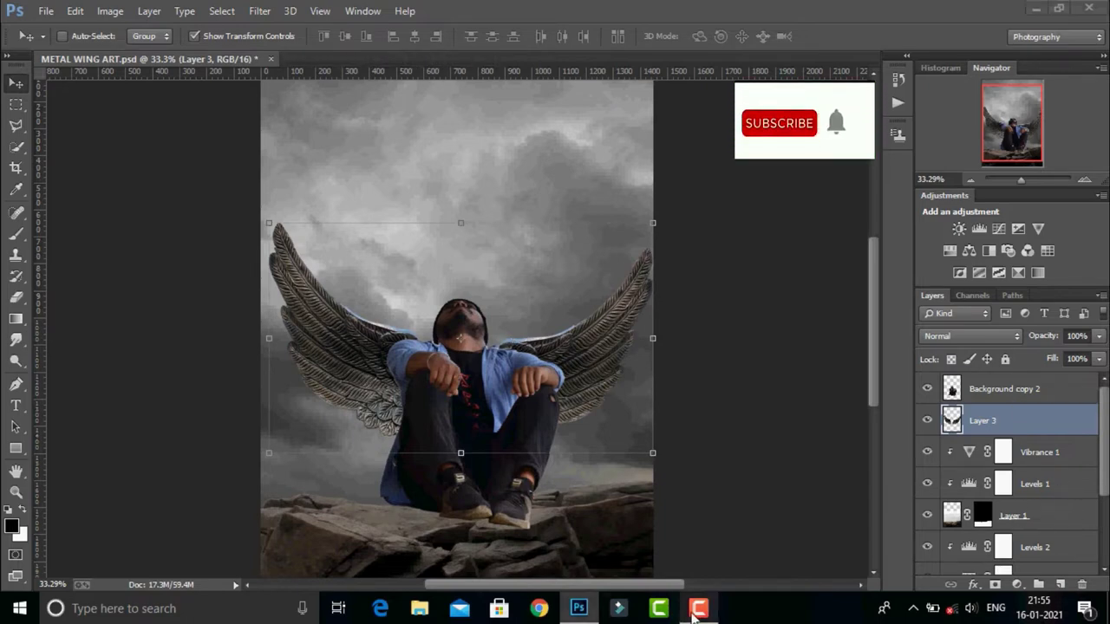
pyautogui.click(1058, 583)
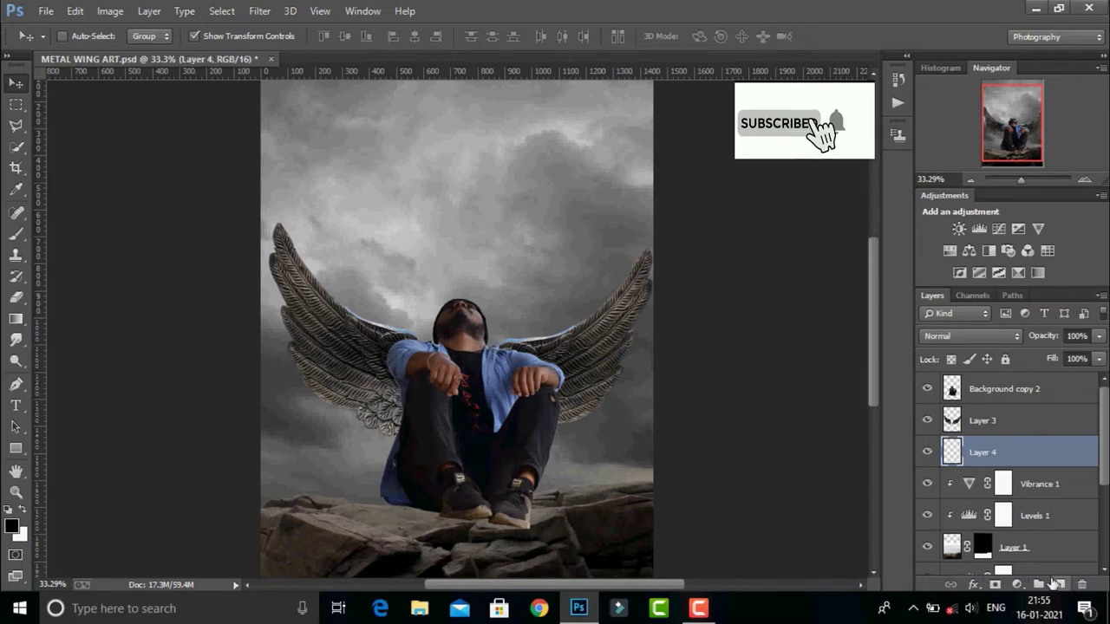
# Set black as foreground and paint a large soft-brush shadow on Layer 4.
pyautogui.press('i')
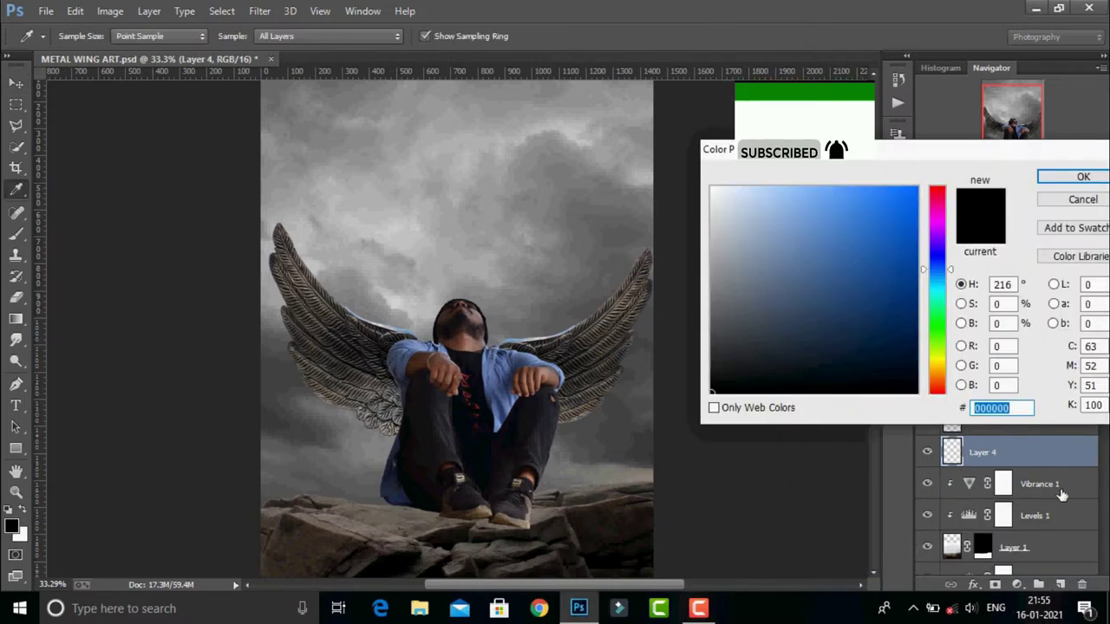
pyautogui.press('Escape')
pyautogui.press('b')
pyautogui.rightClick(419, 347)
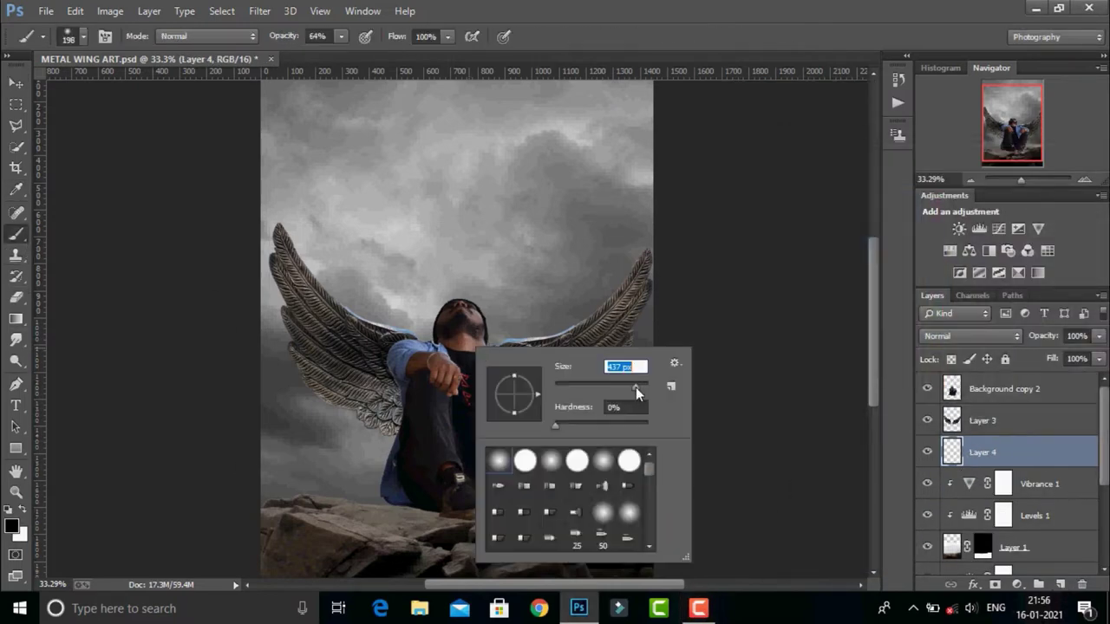
pyautogui.moveTo(635, 387); pyautogui.dragTo(630, 387)
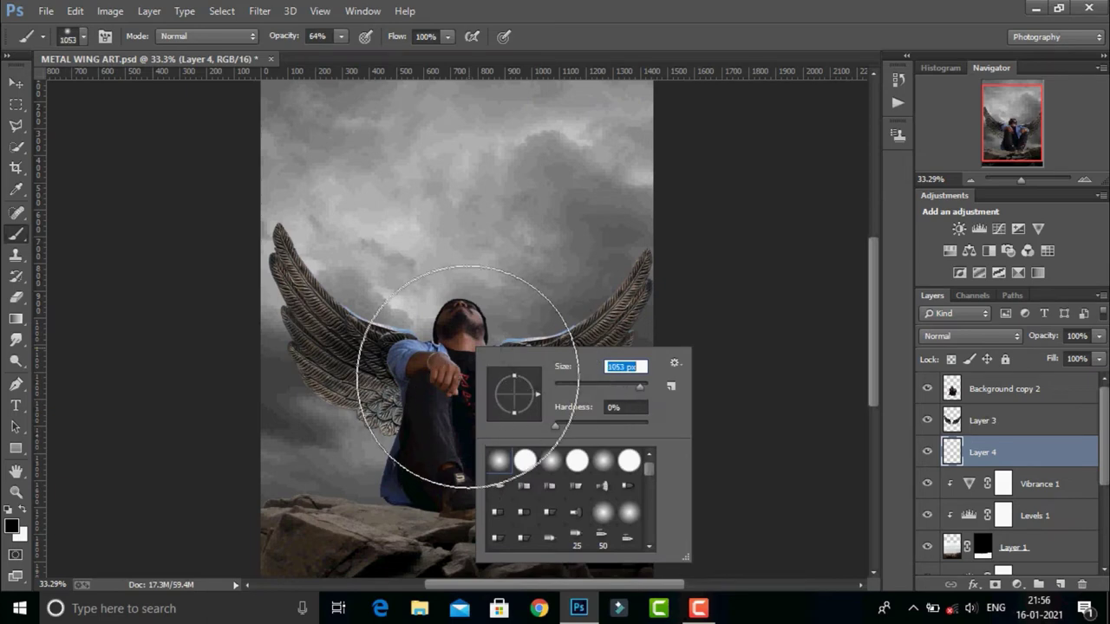
pyautogui.moveTo(521, 313); pyautogui.dragTo(464, 193)
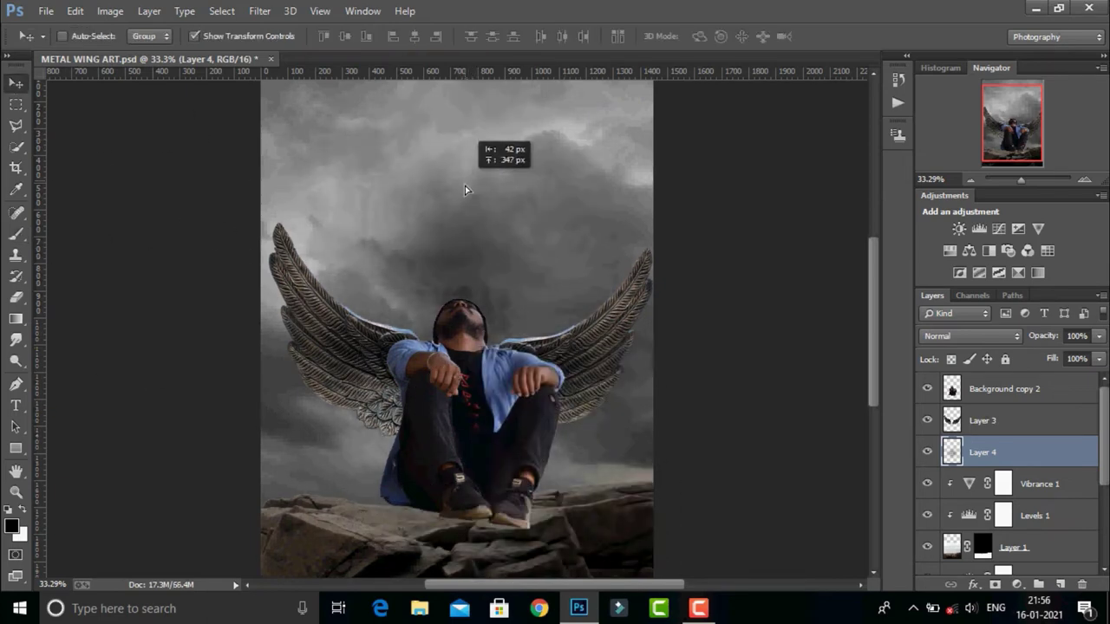
pyautogui.press('b')
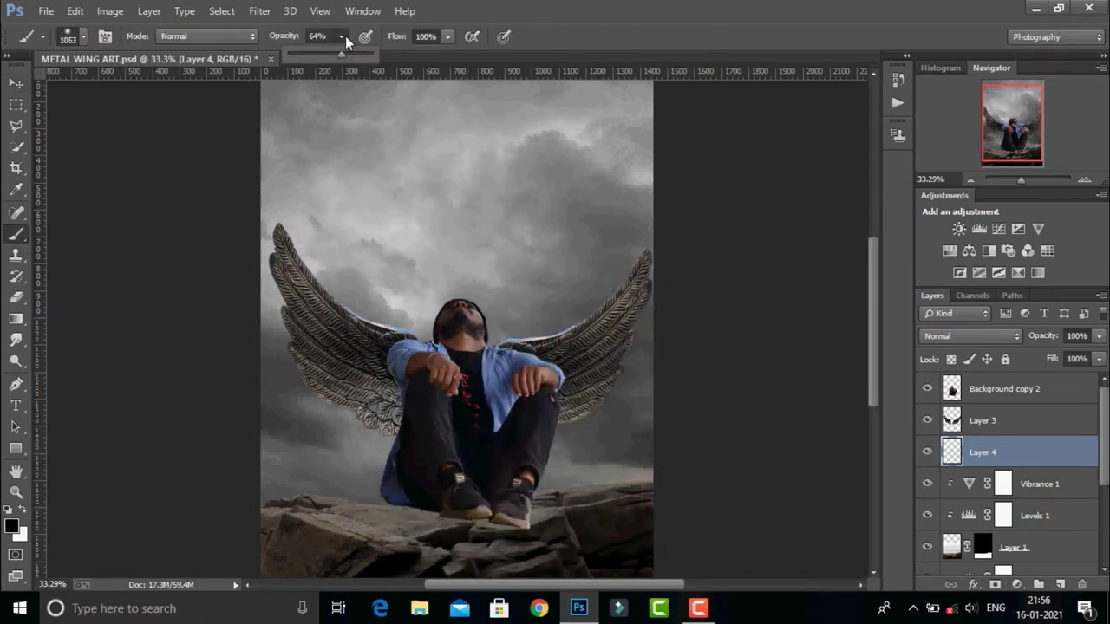
# Squash the shadow flat and lower it with Free Transform.
pyautogui.press('v')
pyautogui.hotkey('ctrl', 't')
pyautogui.moveTo(486, 82)
pyautogui.mouseDown()
pyautogui.moveTo(486, 464)
pyautogui.moveTo(486, 446)
pyautogui.mouseUp()
pyautogui.moveTo(485, 490)
pyautogui.mouseDown()
pyautogui.moveTo(464, 512)
pyautogui.moveTo(466, 498)
pyautogui.mouseUp()
pyautogui.click(734, 36)
pyautogui.click(1006, 389)
# Nudge the man and wings down slightly, then stretch Layer 4's shadow taller over the rocks.
pyautogui.keyDown('shift'); pyautogui.click(982, 421); pyautogui.keyUp('shift')
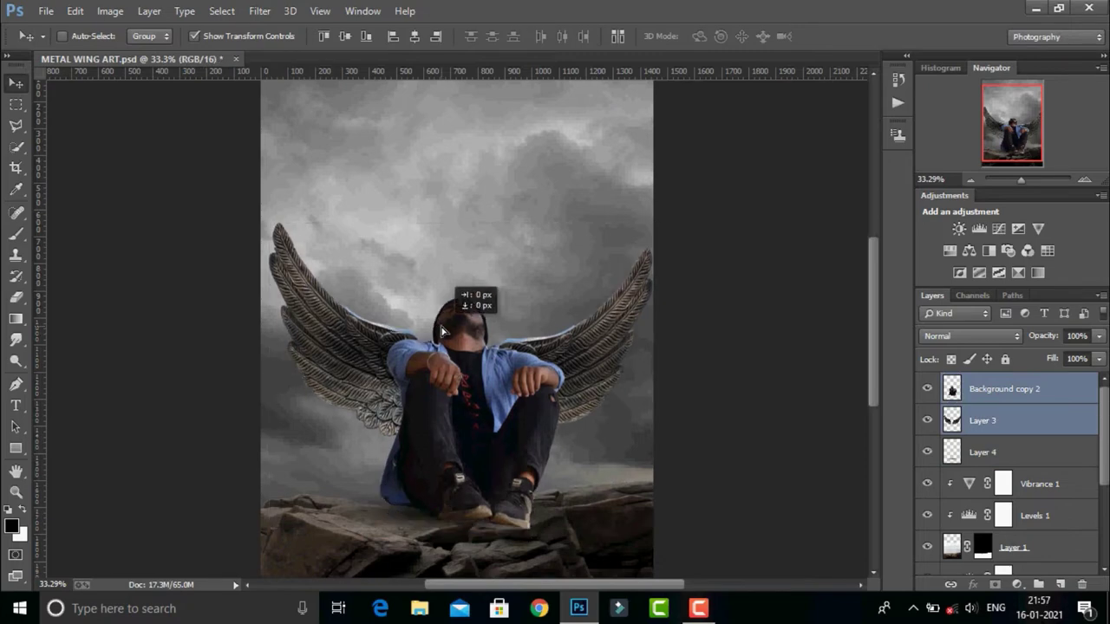
pyautogui.moveTo(441, 332); pyautogui.dragTo(441, 346)
pyautogui.click(983, 452)
pyautogui.hotkey('ctrl', 't')
pyautogui.moveTo(460, 499); pyautogui.dragTo(461, 475)
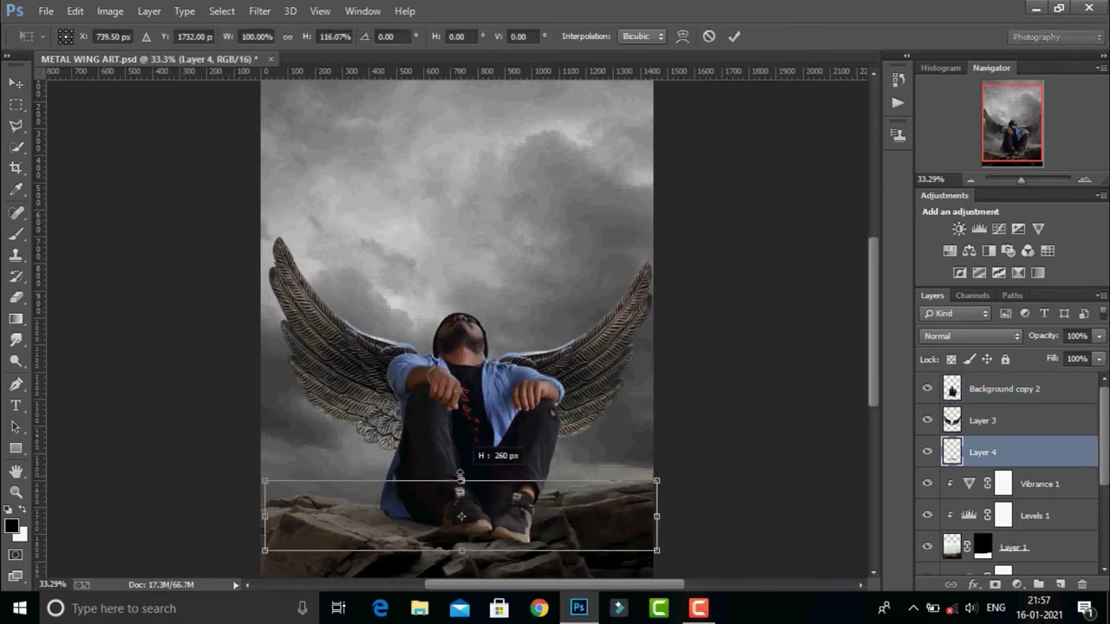
pyautogui.moveTo(461, 549); pyautogui.dragTo(461, 572)
pyautogui.moveTo(460, 521); pyautogui.dragTo(446, 526)
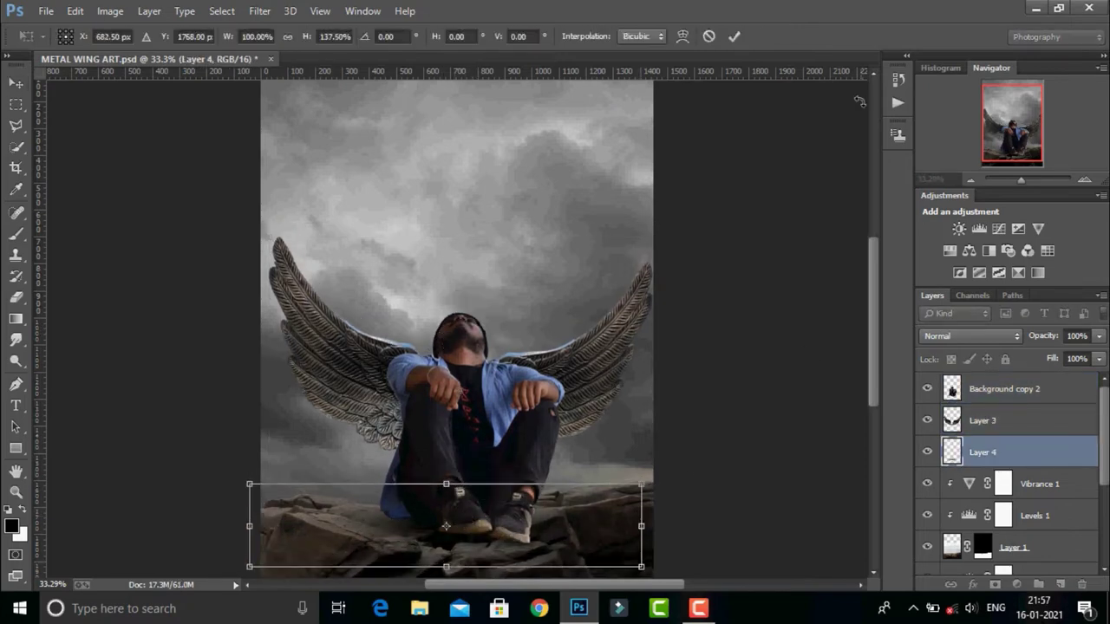
pyautogui.press('Return')
# Shrink the Layer 3 wings very slightly.
pyautogui.hotkey('alt', ']')
pyautogui.hotkey('ctrl', 't')
pyautogui.moveTo(666, 220); pyautogui.dragTo(662, 215)
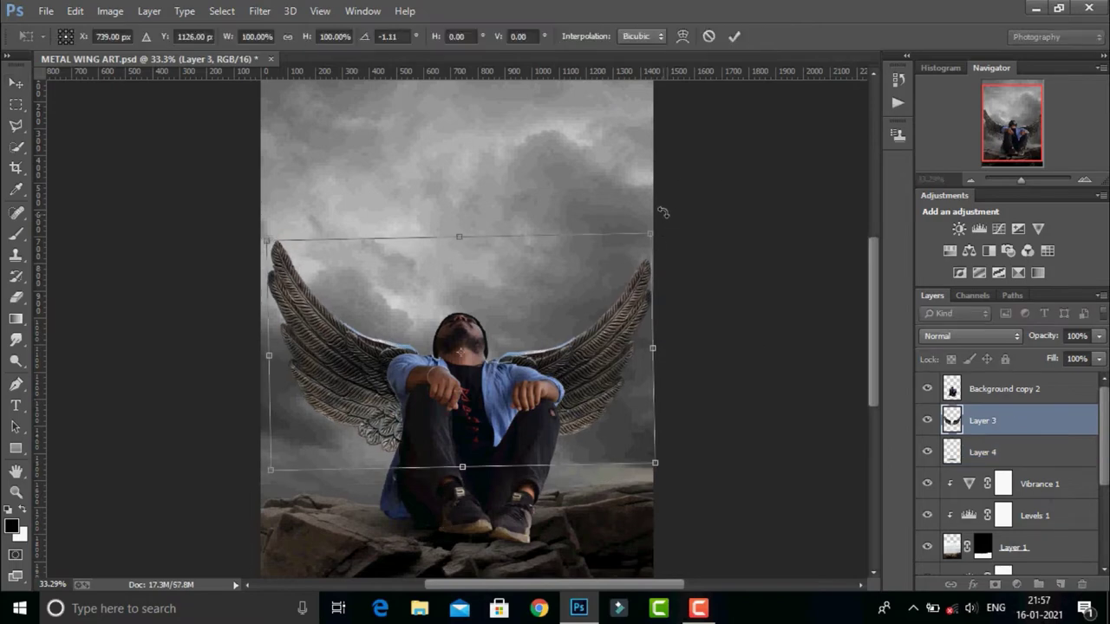
pyautogui.press('Return')
pyautogui.hotkey('ctrl', 't')
pyautogui.moveTo(266, 240); pyautogui.dragTo(269, 242)
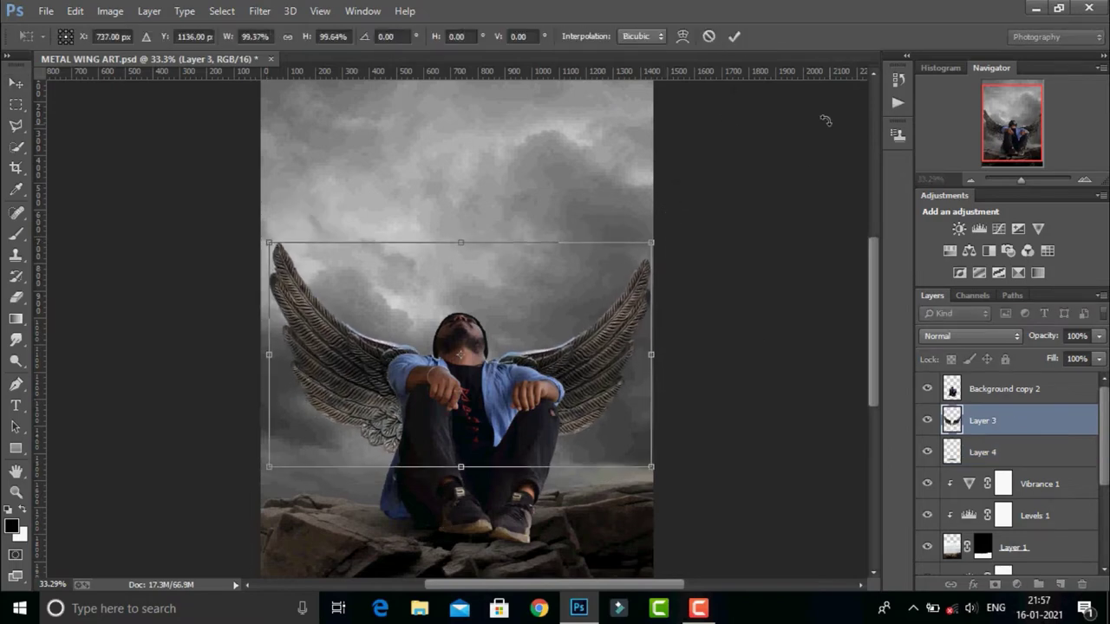
pyautogui.press('Return')
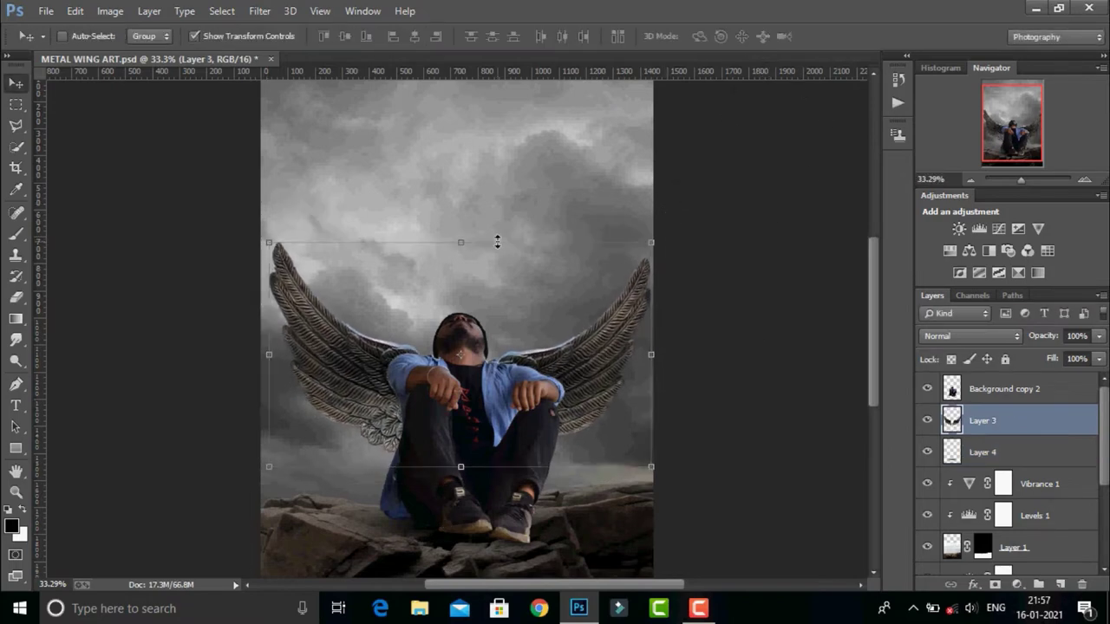
# Stretch the Layer 4 shadow taller once more.
pyautogui.moveTo(1029, 186); pyautogui.dragTo(1020, 183)
pyautogui.hotkey('alt', '[')
pyautogui.hotkey('ctrl', 't')
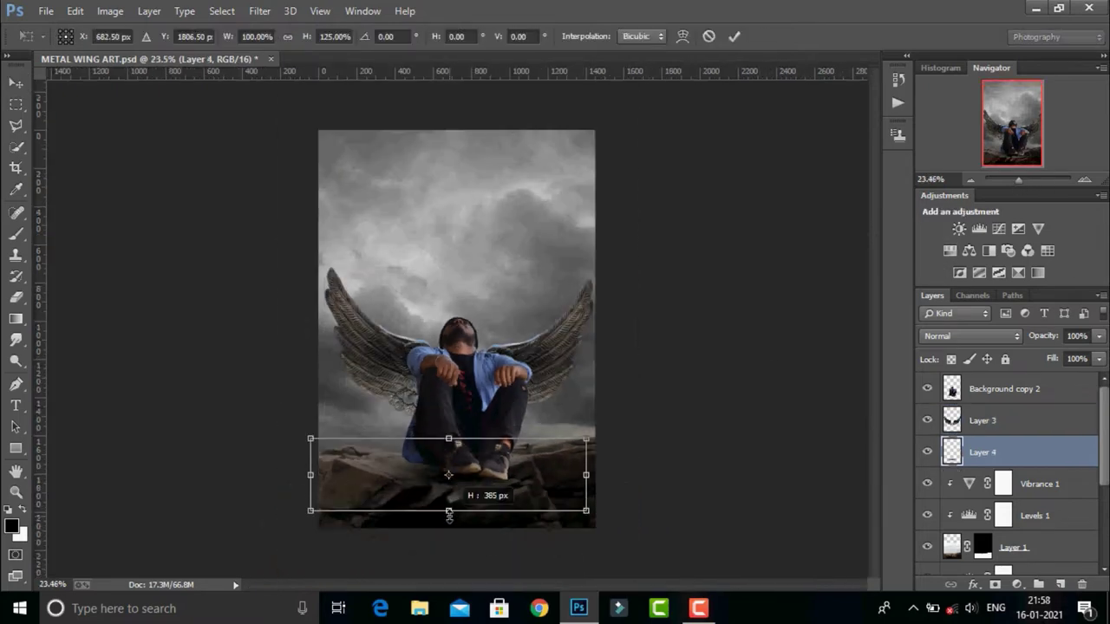
pyautogui.moveTo(448, 527); pyautogui.dragTo(448, 536)
pyautogui.moveTo(448, 440)
pyautogui.mouseDown()
pyautogui.moveTo(456, 411)
pyautogui.moveTo(457, 438)
pyautogui.mouseUp()
pyautogui.press('Return')
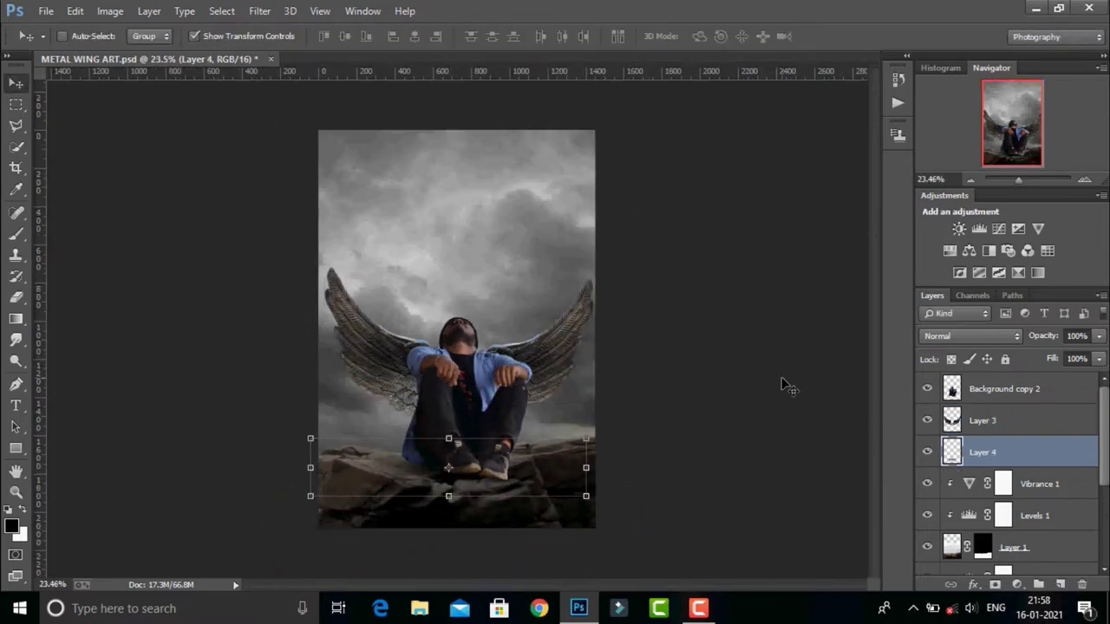
pyautogui.hotkey('alt', ']')
pyautogui.hotkey('alt', ']')
# Paint a second black shadow on a new layer and stretch it over the man's legs.
pyautogui.hotkey('alt', '[')
pyautogui.hotkey('alt', '[')
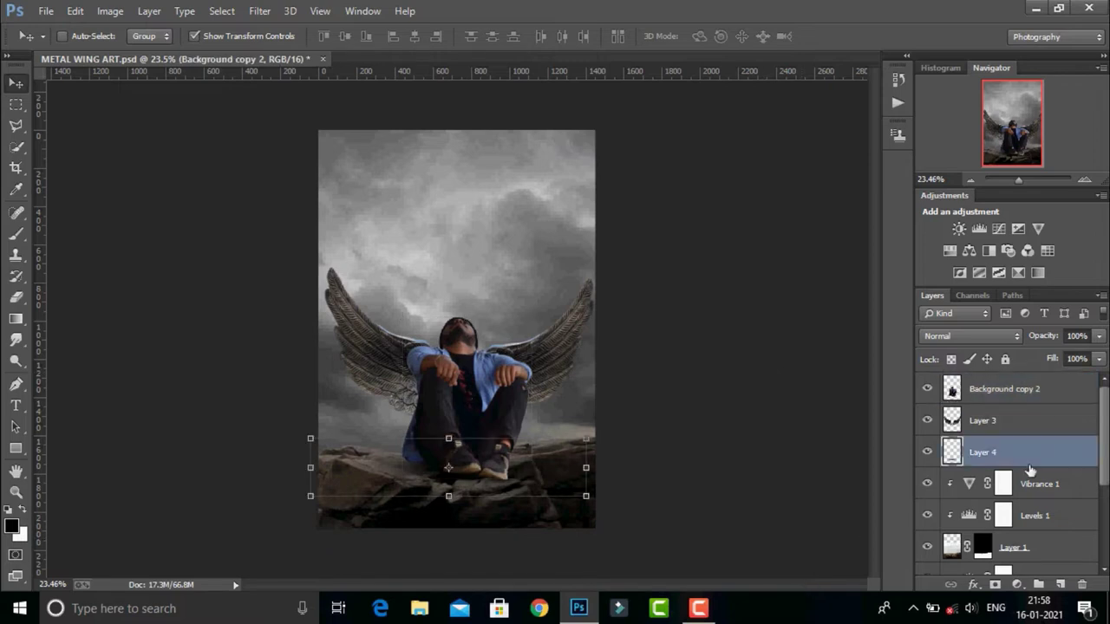
pyautogui.hotkey('ctrl', 'shift', 'alt', 'n')
pyautogui.click(17, 237)
pyautogui.click(392, 423)
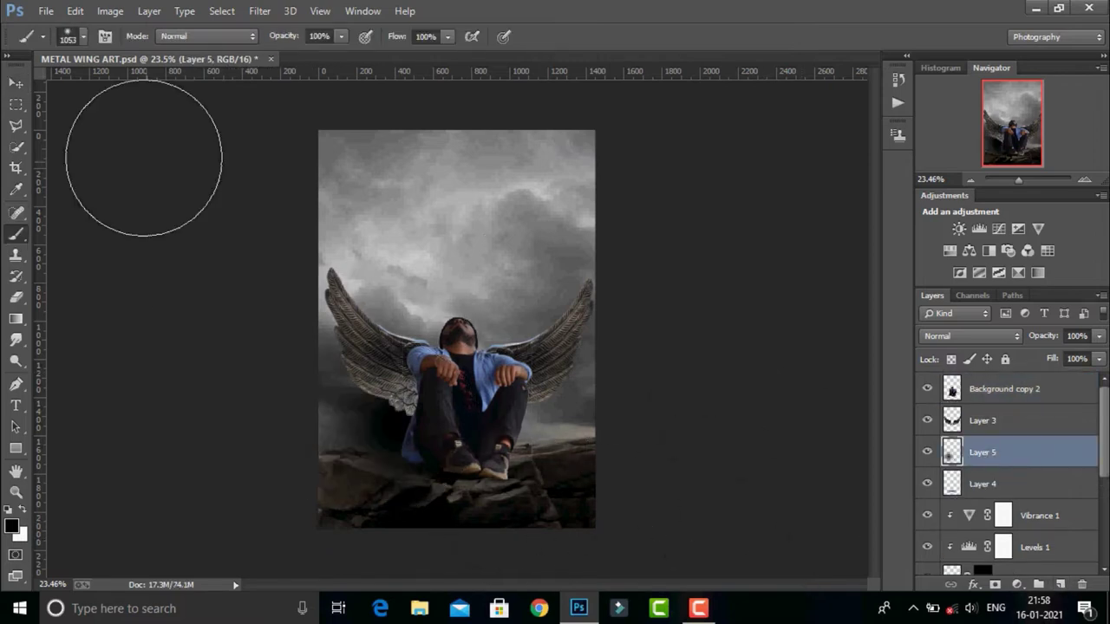
pyautogui.hotkey('ctrl', 't')
pyautogui.moveTo(441, 250)
pyautogui.mouseDown()
pyautogui.moveTo(441, 512)
pyautogui.moveTo(486, 468)
pyautogui.moveTo(468, 570)
pyautogui.mouseUp()
pyautogui.moveTo(454, 447); pyautogui.dragTo(476, 392)
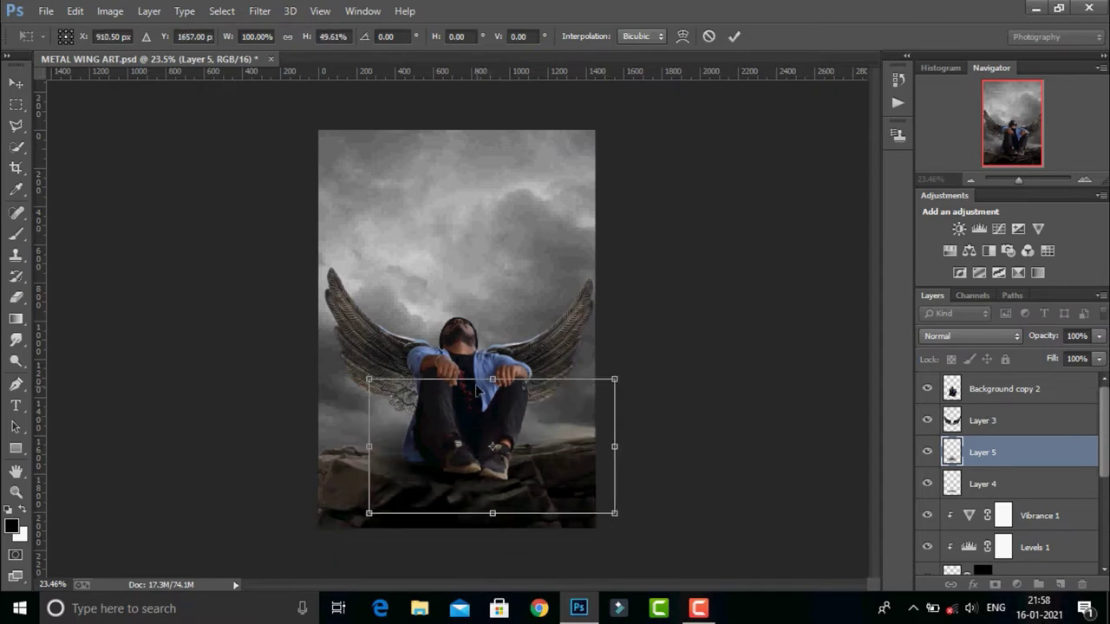
pyautogui.press('Return')
# Set both shadow layers to Soft Light and mask out part of the new shadow.
pyautogui.click(971, 336)
pyautogui.click(945, 214)
pyautogui.click(982, 483)
pyautogui.click(972, 336)
pyautogui.click(945, 213)
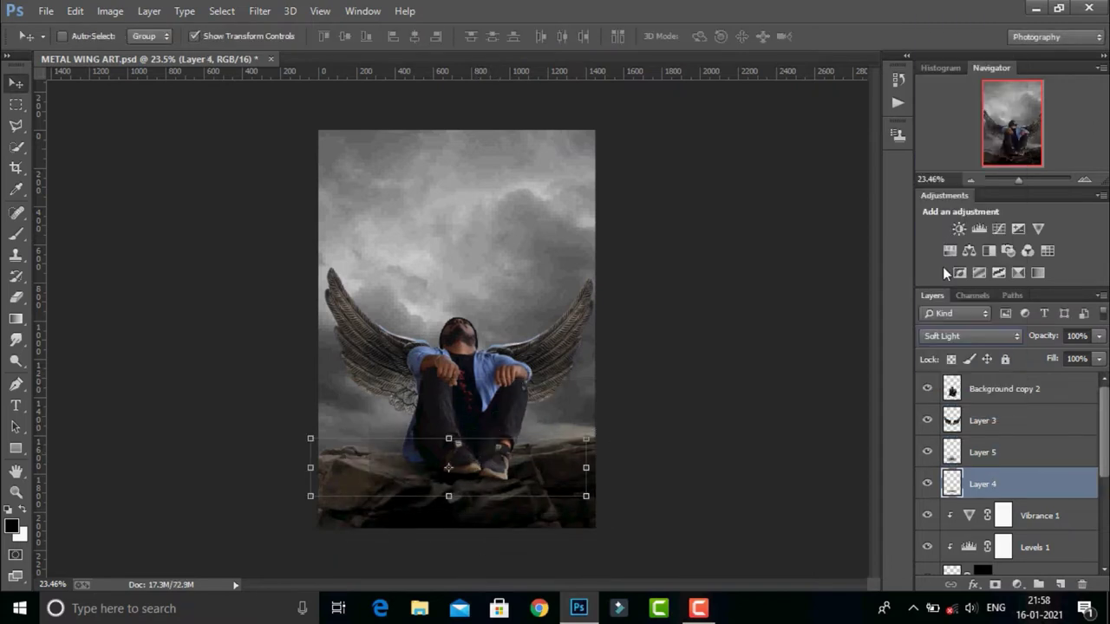
pyautogui.click(982, 452)
pyautogui.click(994, 585)
pyautogui.press('b')
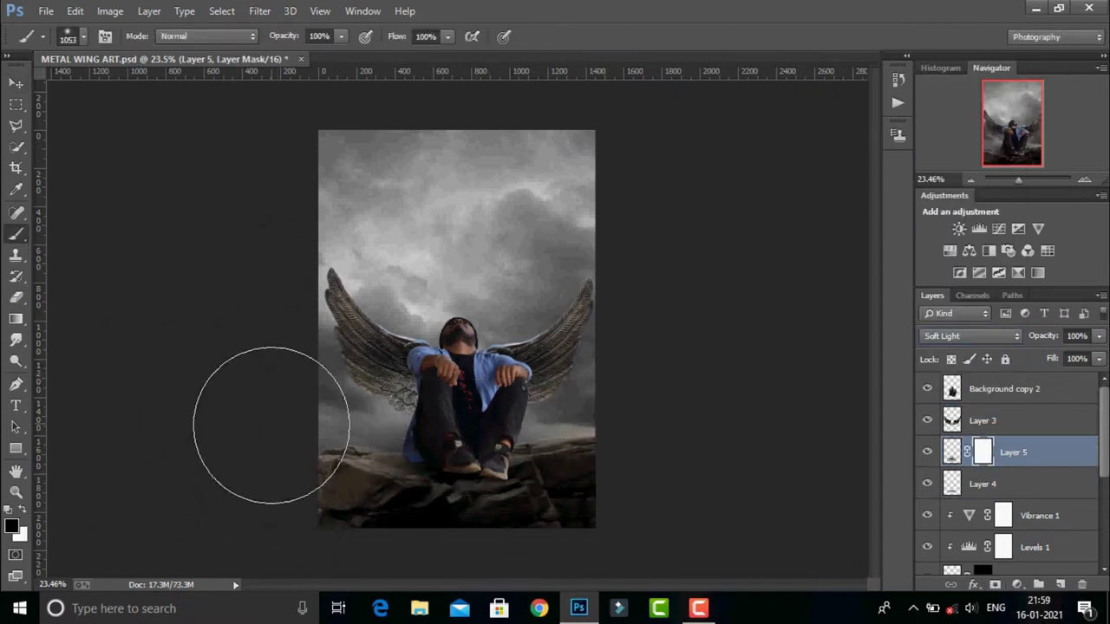
pyautogui.click(16, 79)
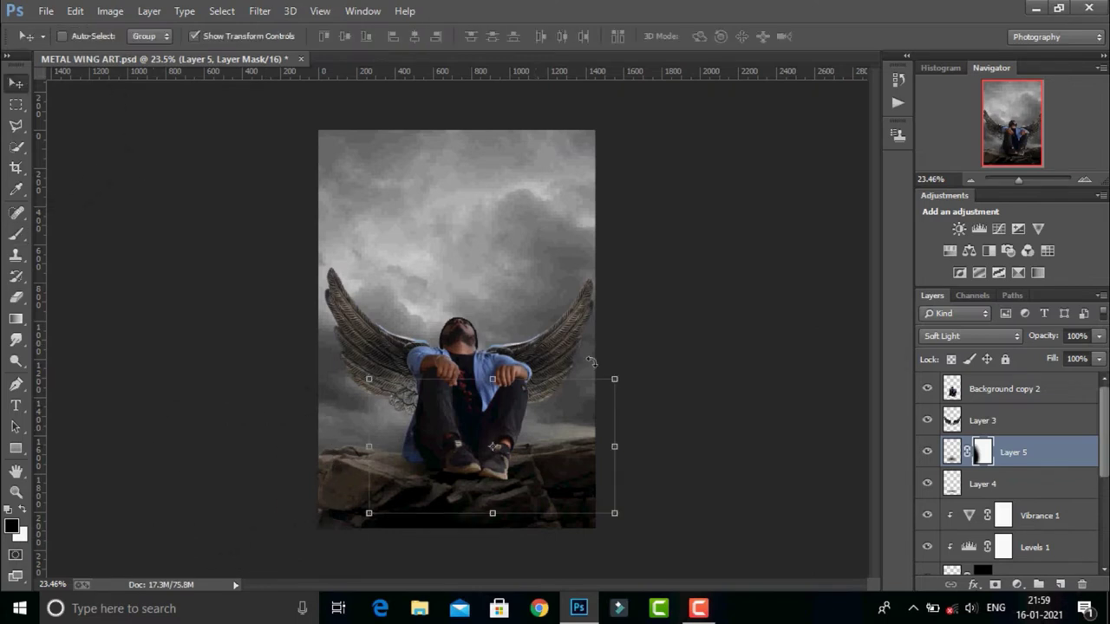
# Try a copy of the new shadow at 31% then 18% opacity, then delete it.
pyautogui.moveTo(1017, 467)
pyautogui.mouseDown()
pyautogui.moveTo(1060, 584)
pyautogui.moveTo(1015, 386)
pyautogui.mouseUp()
pyautogui.click(1099, 336)
pyautogui.moveTo(1097, 360); pyautogui.dragTo(1045, 360)
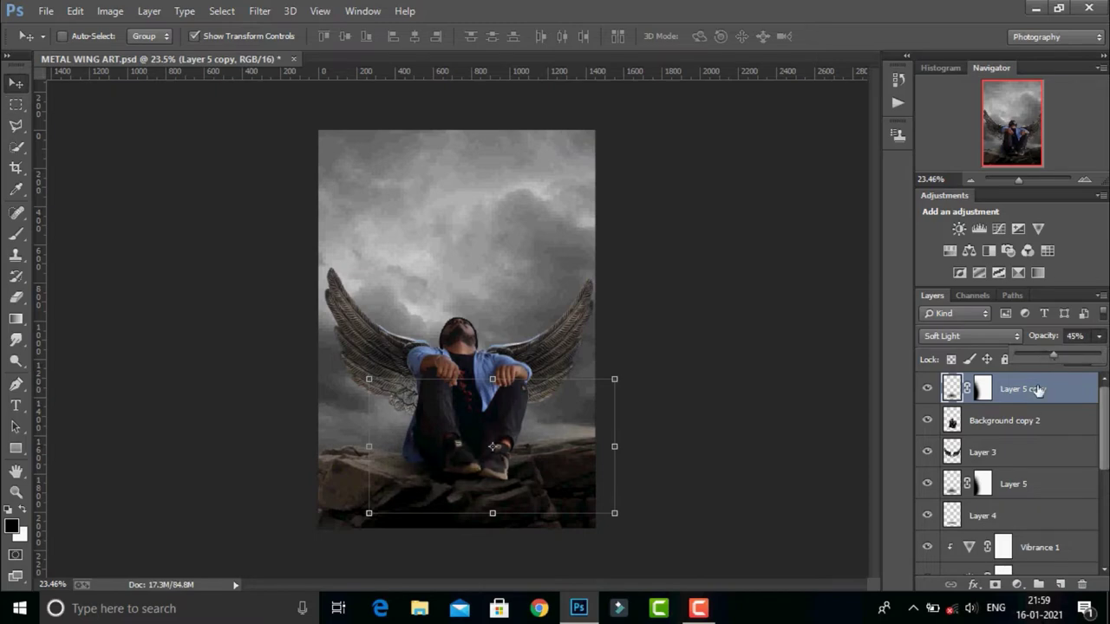
pyautogui.click(1103, 341)
pyautogui.moveTo(1029, 414); pyautogui.dragTo(1032, 415)
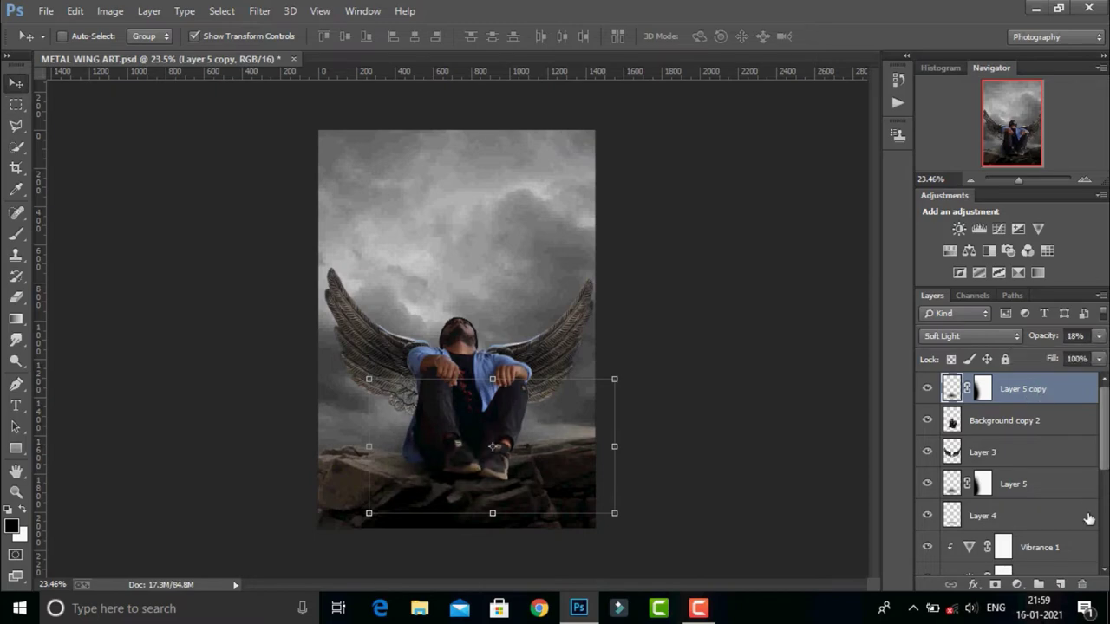
pyautogui.rightClick(1008, 415)
pyautogui.click(763, 168)
# Merge Layer 5 and Layer 4 into a single shadow layer.
pyautogui.click(1014, 452)
pyautogui.keyDown('shift'); pyautogui.click(983, 484); pyautogui.keyUp('shift')
pyautogui.rightClick(982, 484)
pyautogui.click(1054, 466)
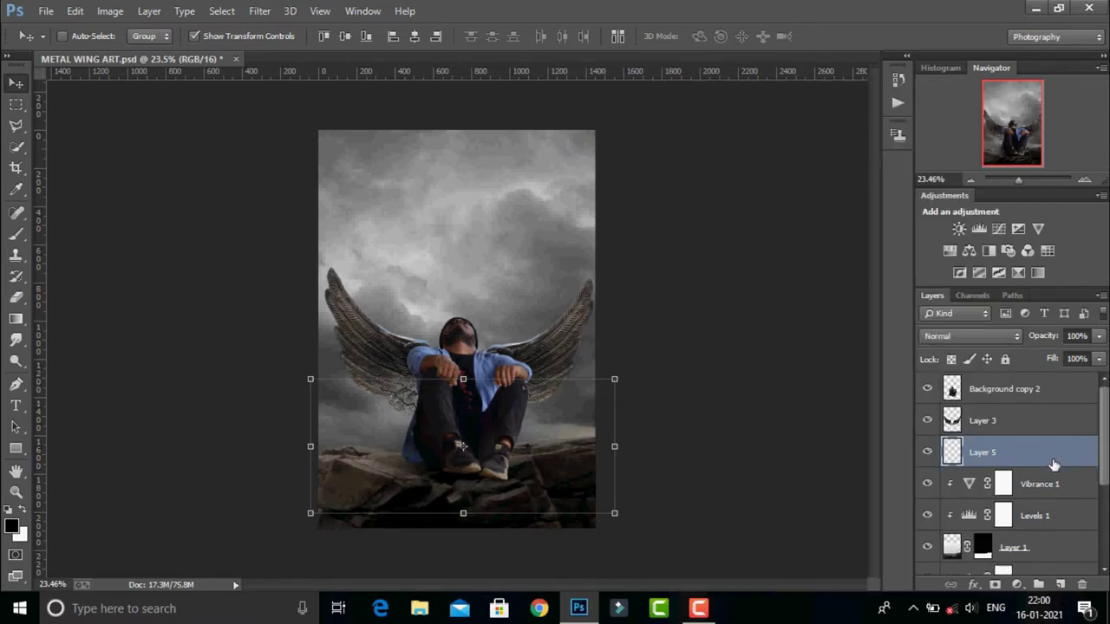
# Add a mask to the merged shadow and paint black to hide it over the lower rocks.
pyautogui.click(1002, 390)
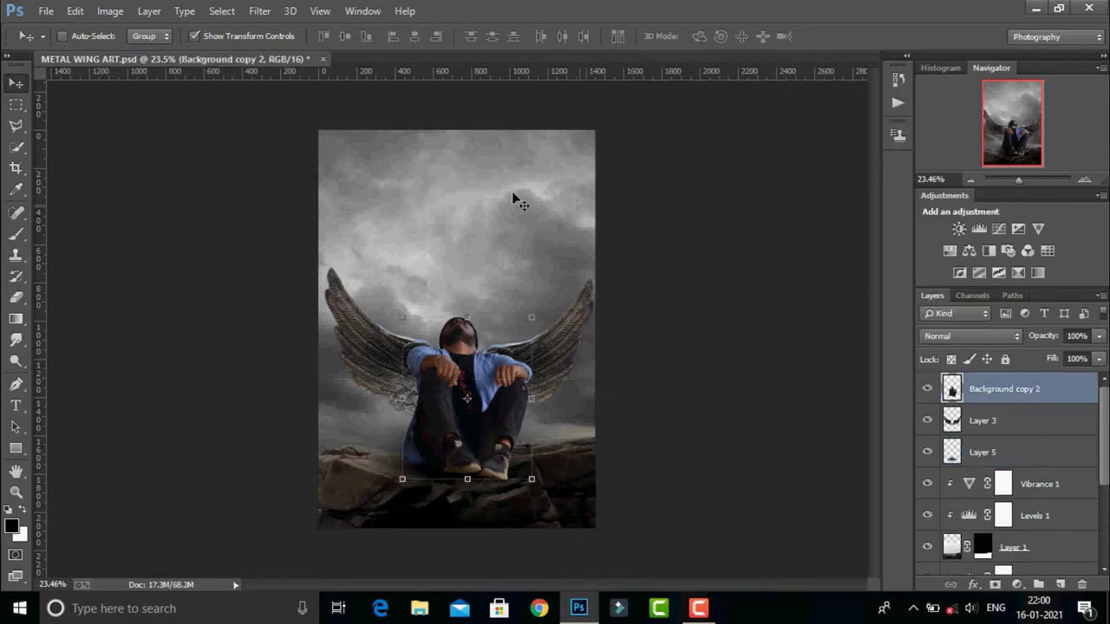
pyautogui.click(965, 446)
pyautogui.click(995, 584)
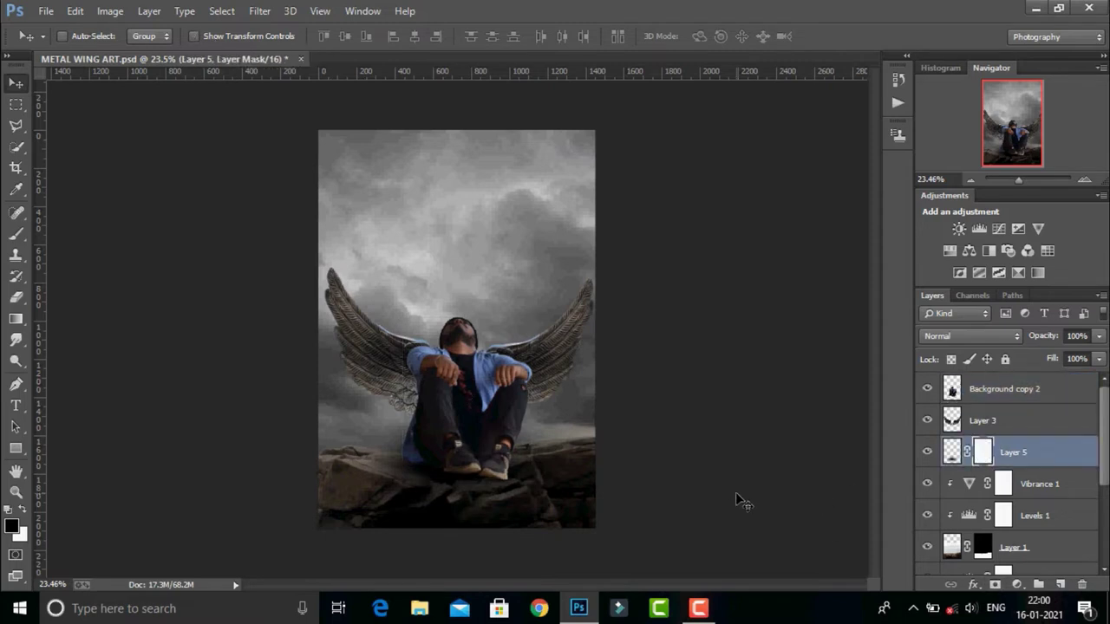
pyautogui.click(15, 236)
pyautogui.press('x')
pyautogui.rightClick(364, 386)
pyautogui.press('Return')
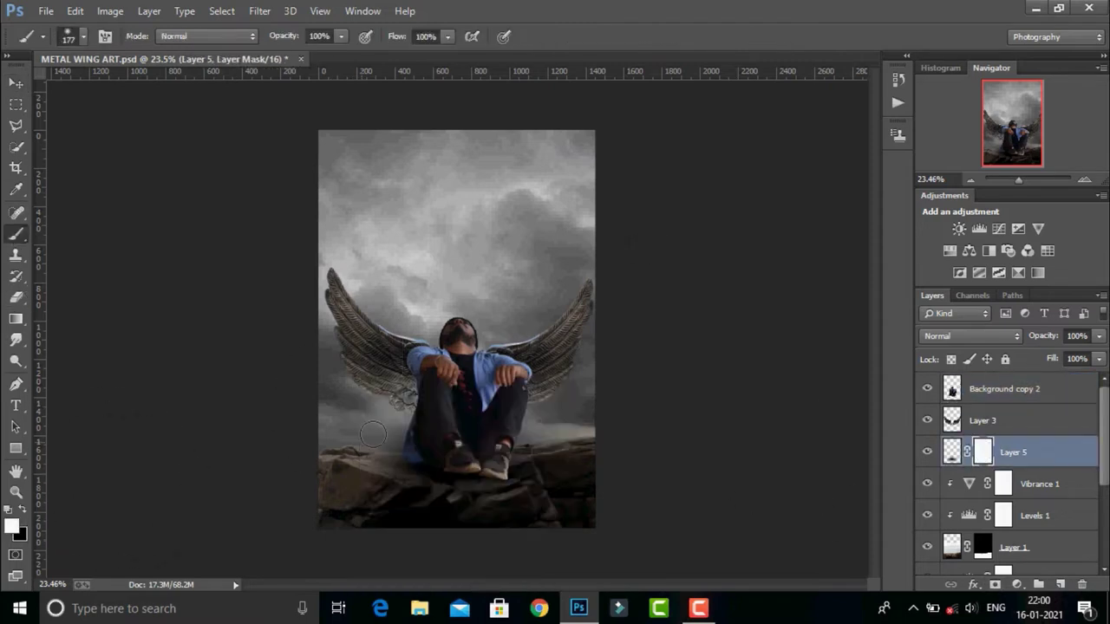
pyautogui.rightClick(399, 430)
pyautogui.press('Return')
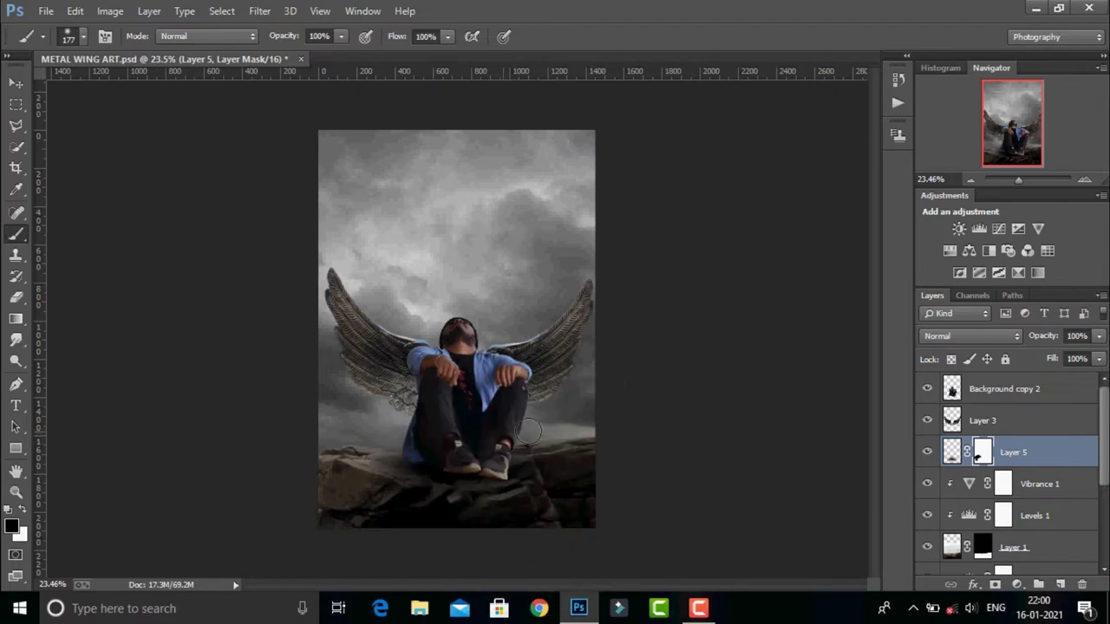
pyautogui.moveTo(390, 488); pyautogui.dragTo(521, 494)
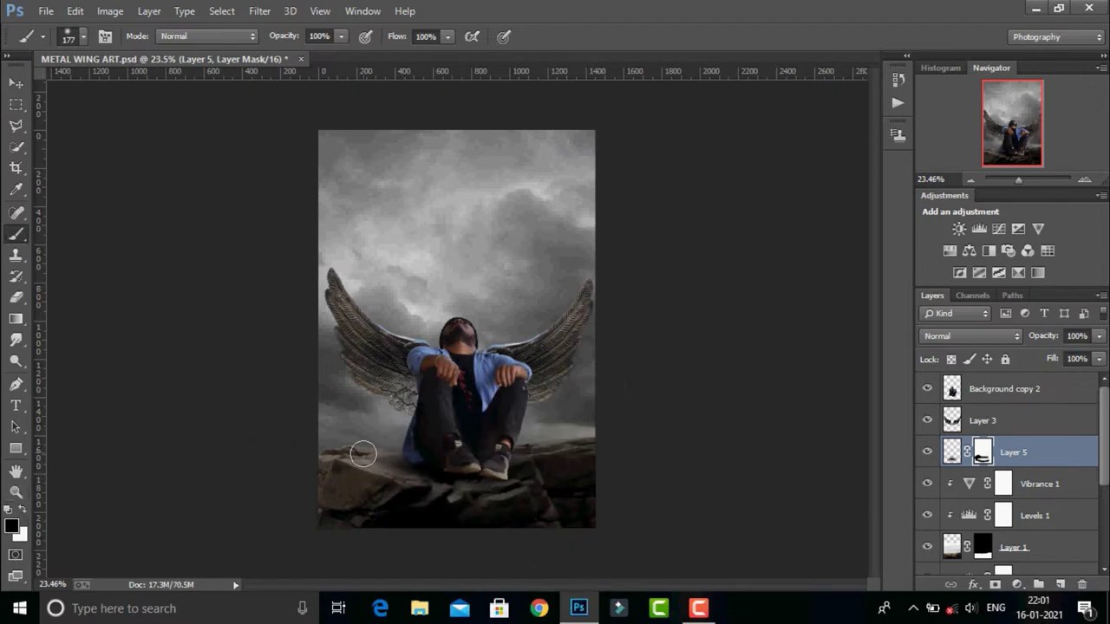
# Check the shadow mask by loading it as a selection, deselect, and return to Layer 3.
pyautogui.press('v')
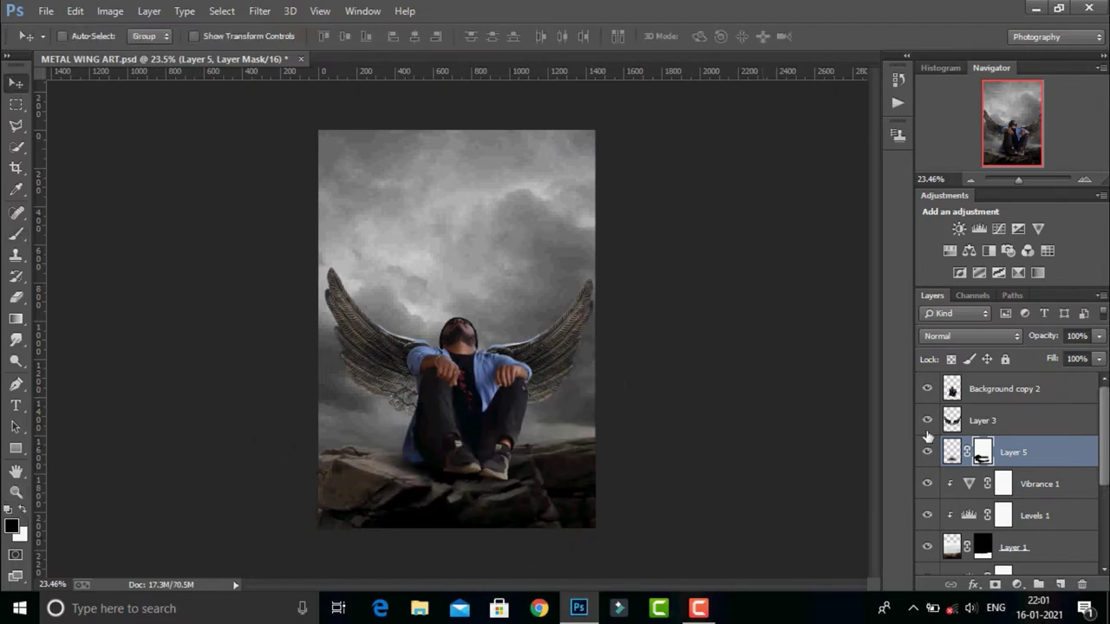
pyautogui.hotkey('alt', '[')
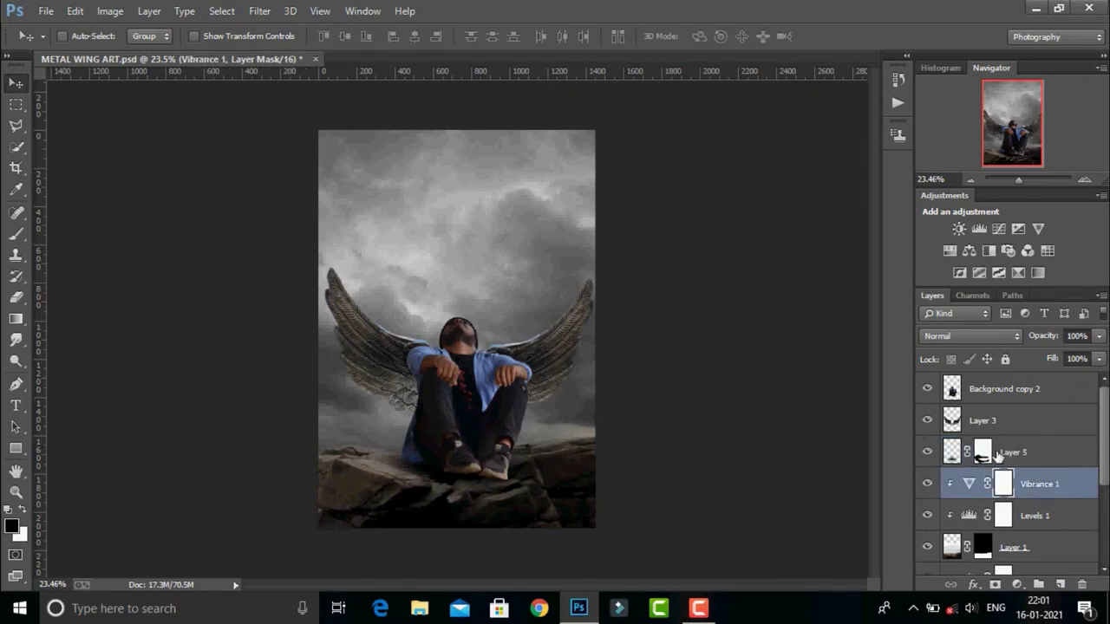
pyautogui.click(996, 457)
pyautogui.keyDown('ctrl'); pyautogui.click(984, 458); pyautogui.keyUp('ctrl')
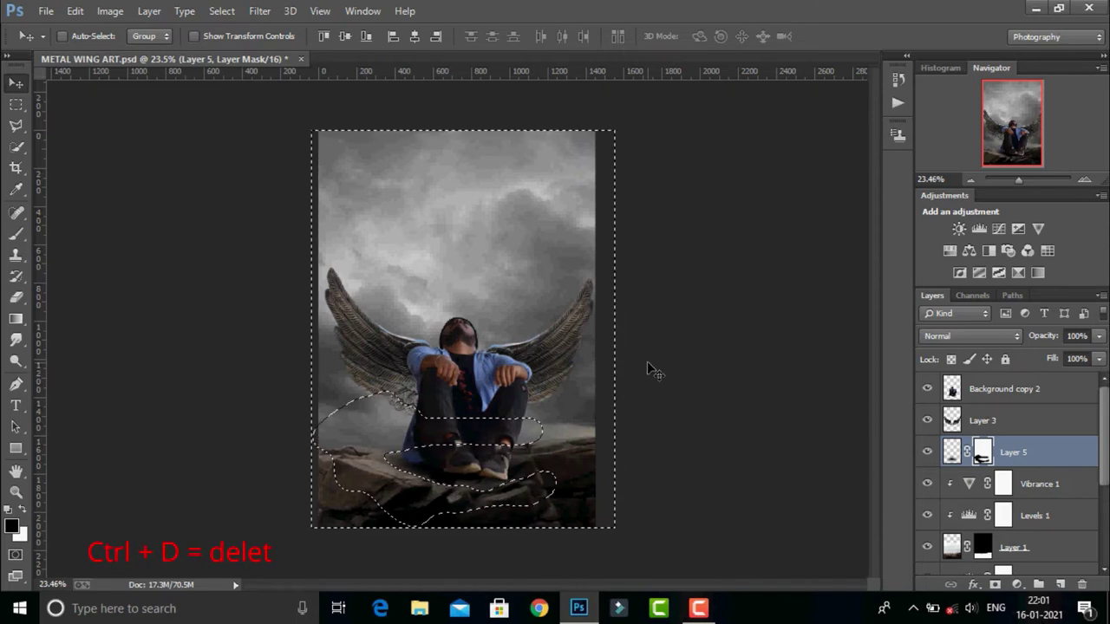
pyautogui.hotkey('ctrl', 'd')
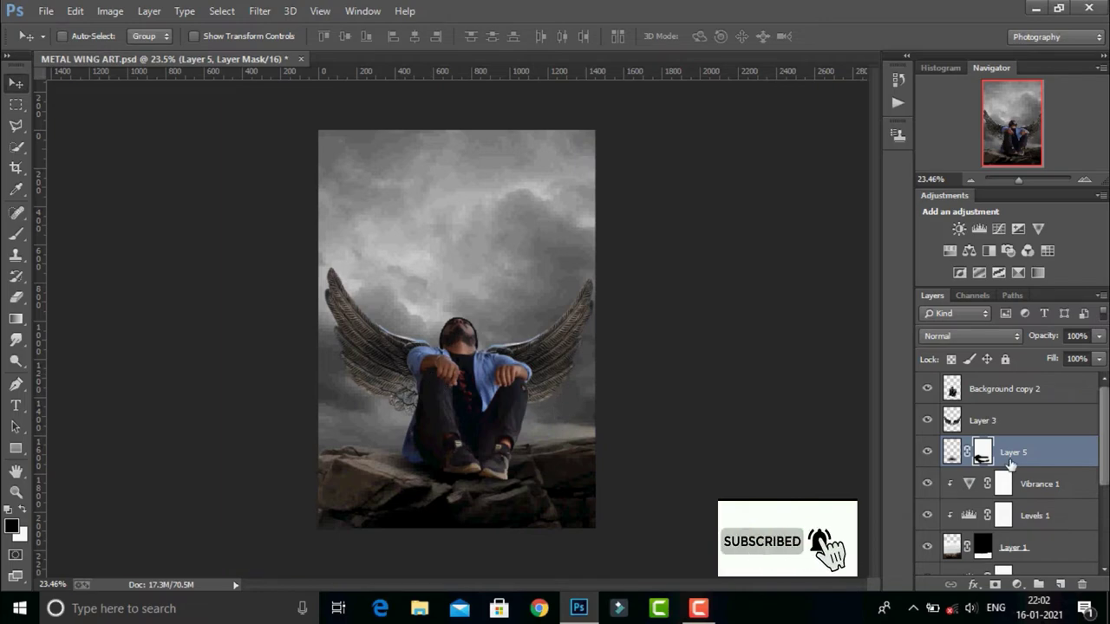
pyautogui.click(978, 423)
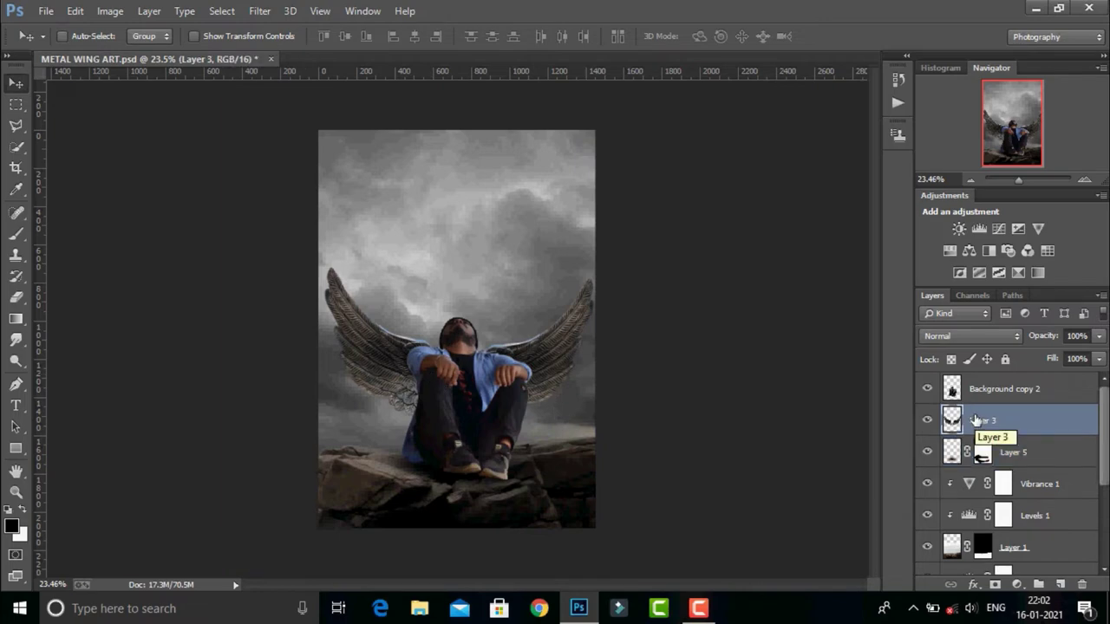
# Load the Layer 3 wing outline as a selection.
pyautogui.rightClick(972, 421)
pyautogui.click(971, 441)
pyautogui.rightClick(952, 429)
pyautogui.click(934, 86)
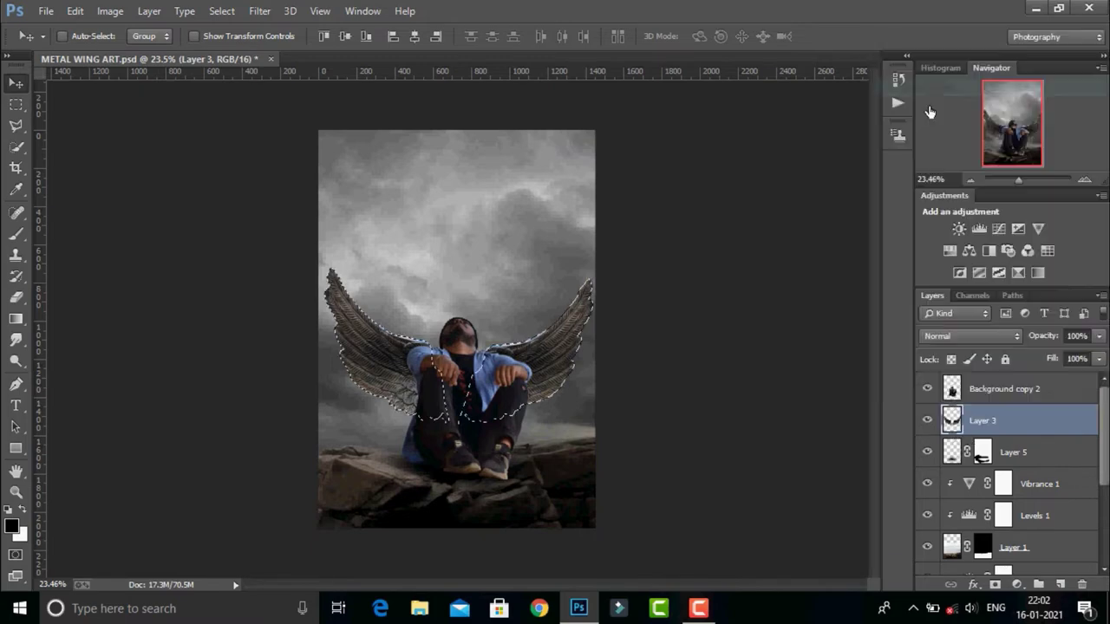
# Fill the wing selection with black on new Layer 6 and shift it down as a shadow.
pyautogui.click(1062, 585)
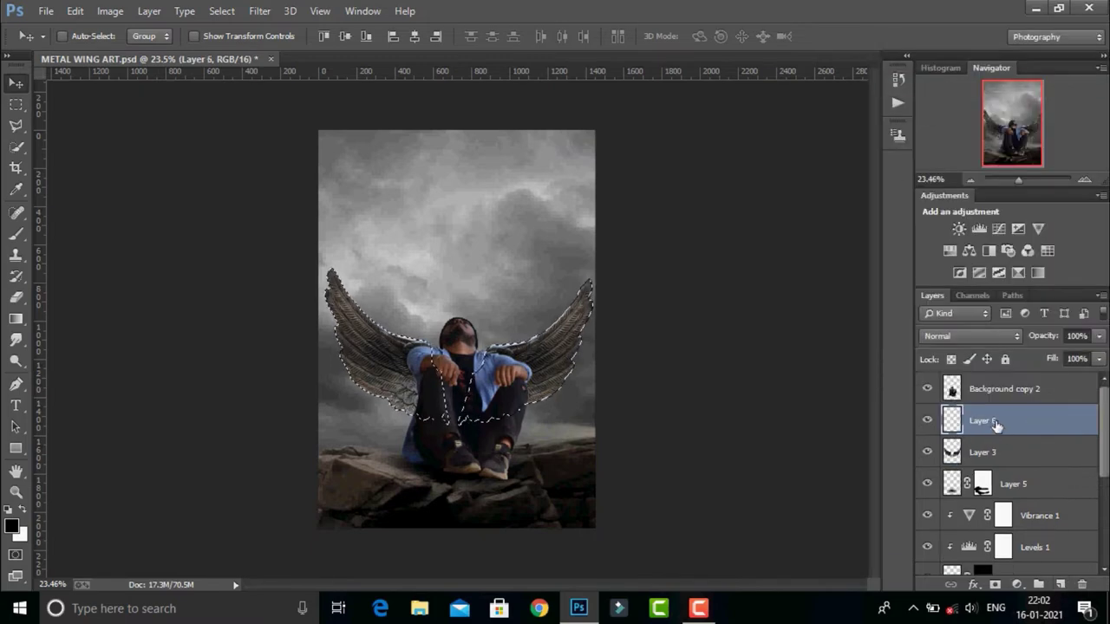
pyautogui.click(12, 526)
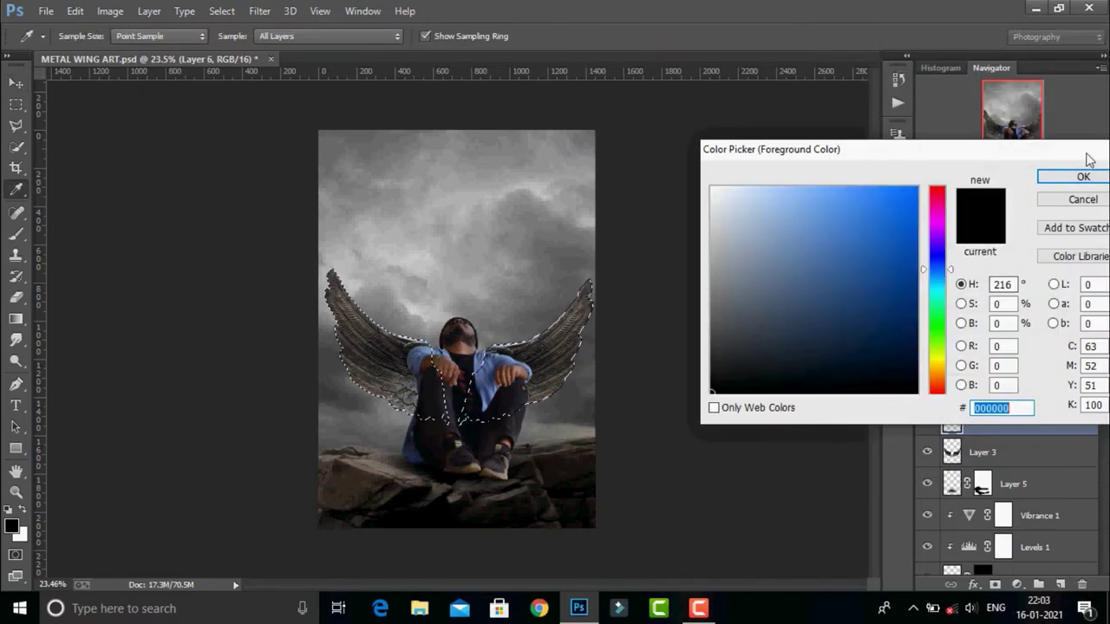
pyautogui.click(1083, 176)
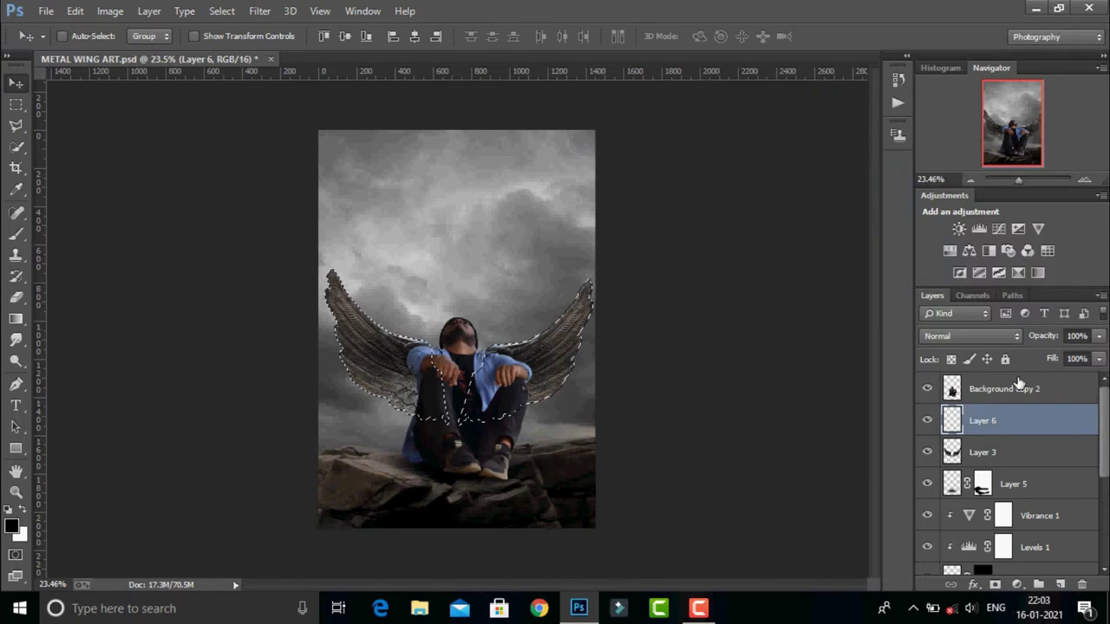
pyautogui.rightClick(1024, 452)
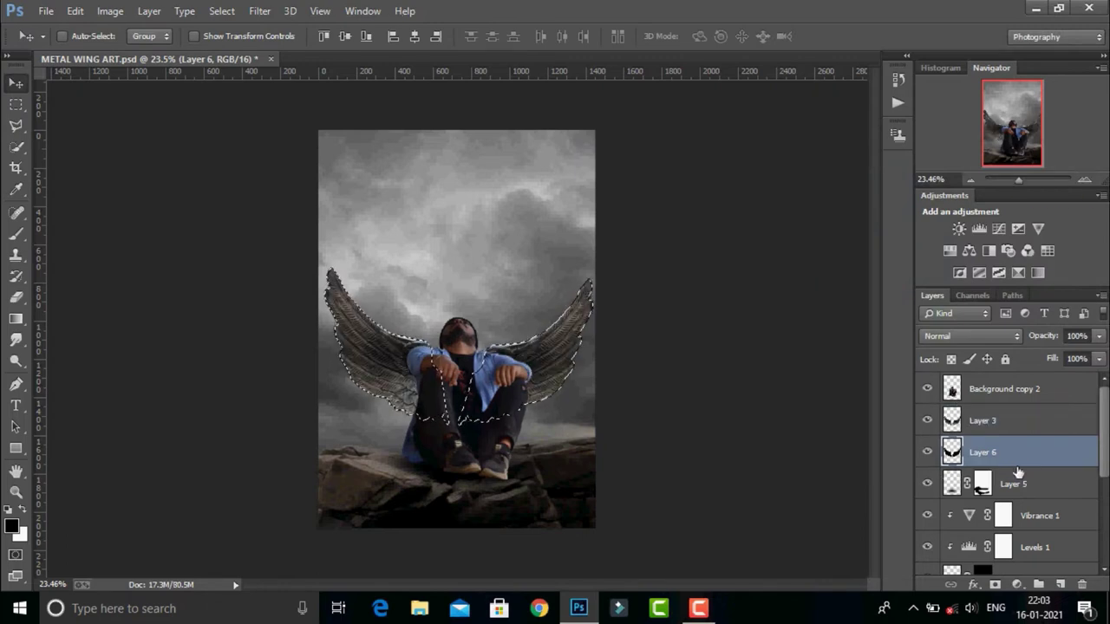
pyautogui.click(840, 12)
pyautogui.hotkey('ctrl', 'd')
pyautogui.moveTo(460, 363); pyautogui.dragTo(460, 406)
pyautogui.click(194, 36)
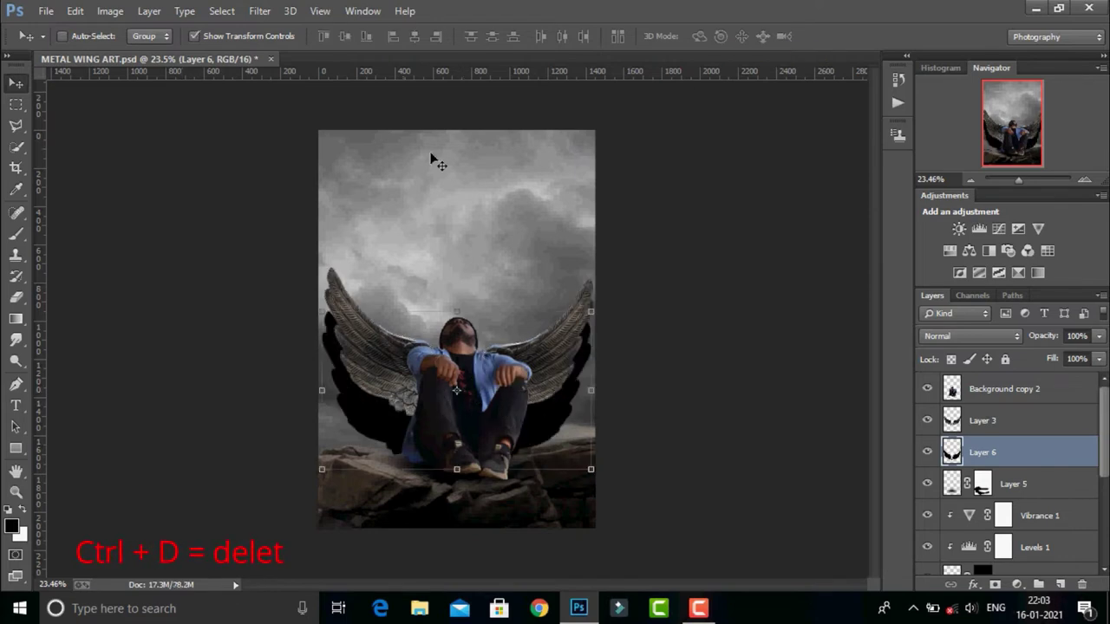
# Flip the black wing silhouette vertically and squash it down onto the rocks under the man.
pyautogui.rightClick(469, 341)
pyautogui.click(548, 349)
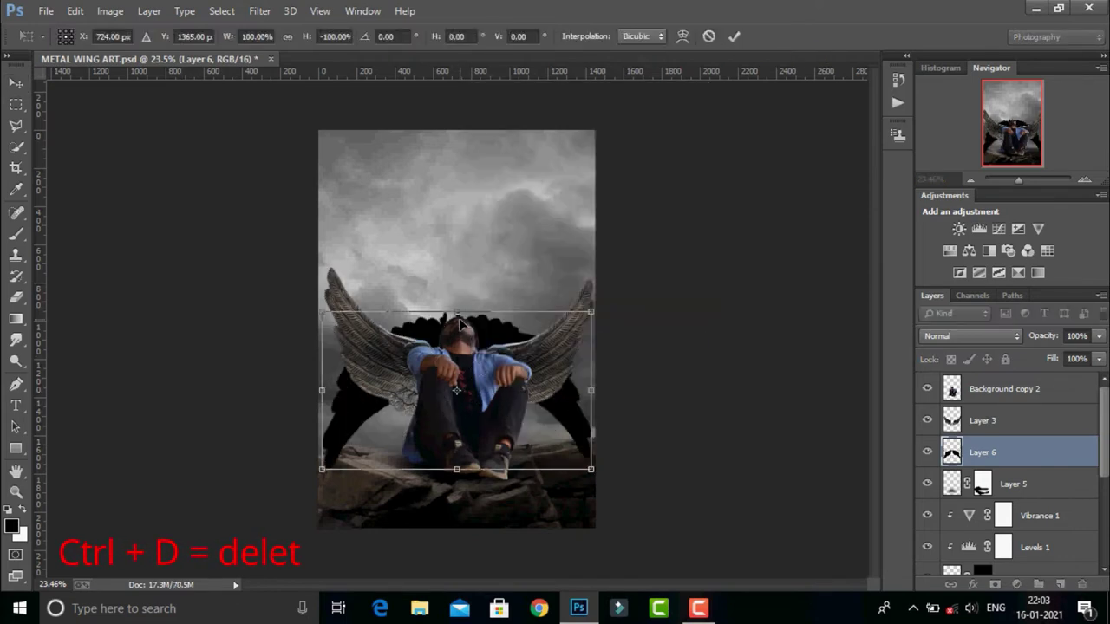
pyautogui.moveTo(460, 323); pyautogui.dragTo(454, 496)
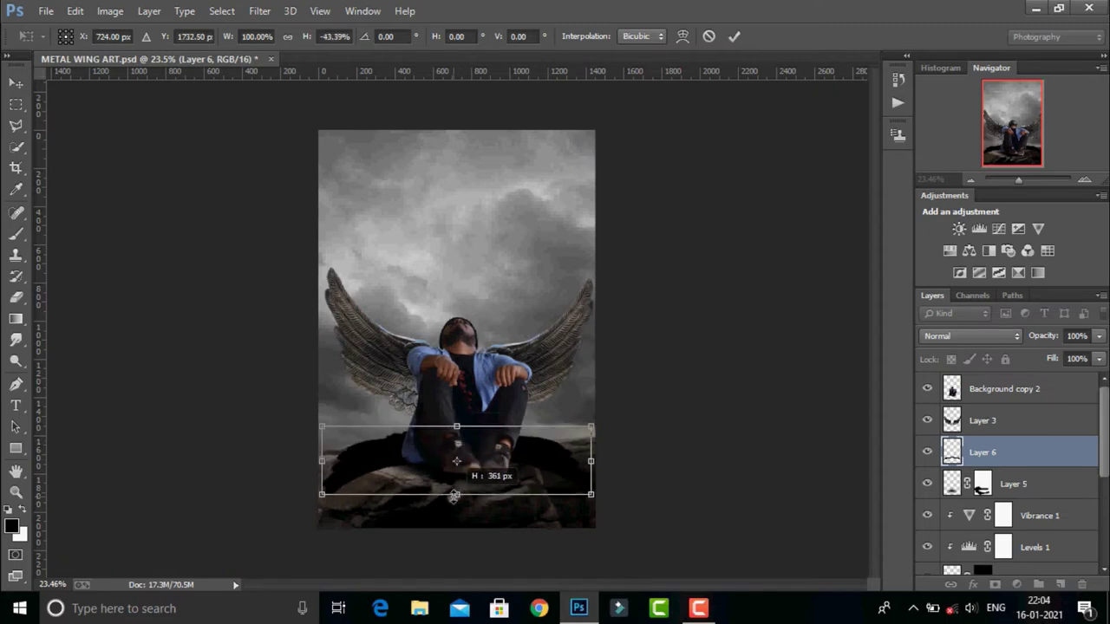
pyautogui.moveTo(468, 455); pyautogui.dragTo(470, 464)
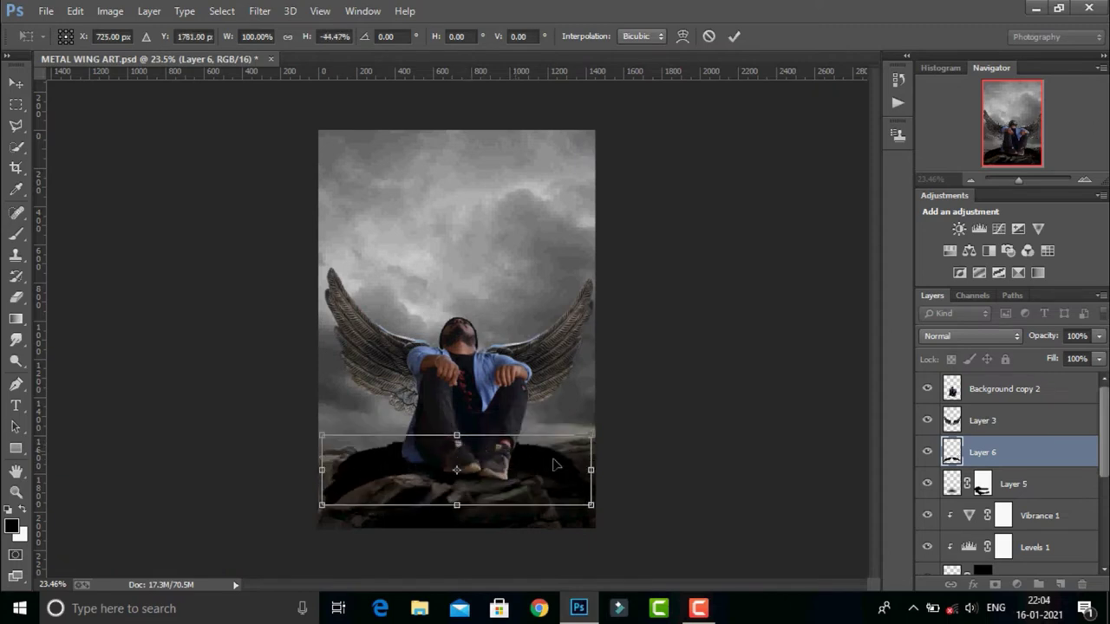
pyautogui.moveTo(456, 505); pyautogui.dragTo(456, 510)
pyautogui.moveTo(624, 408); pyautogui.dragTo(640, 423)
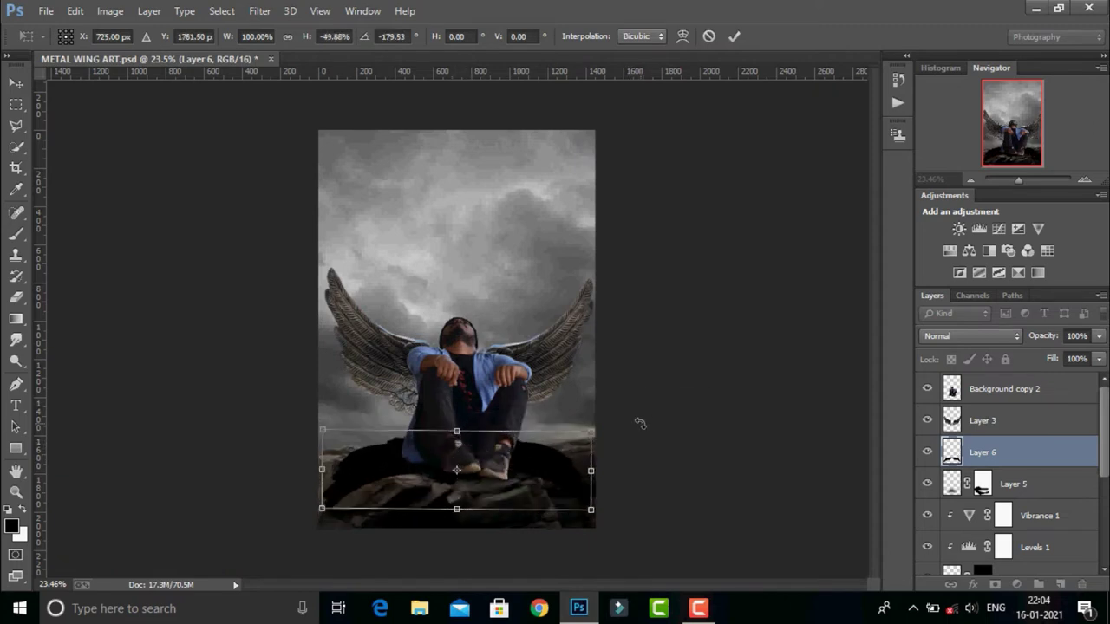
pyautogui.moveTo(457, 509); pyautogui.dragTo(460, 501)
pyautogui.click(734, 36)
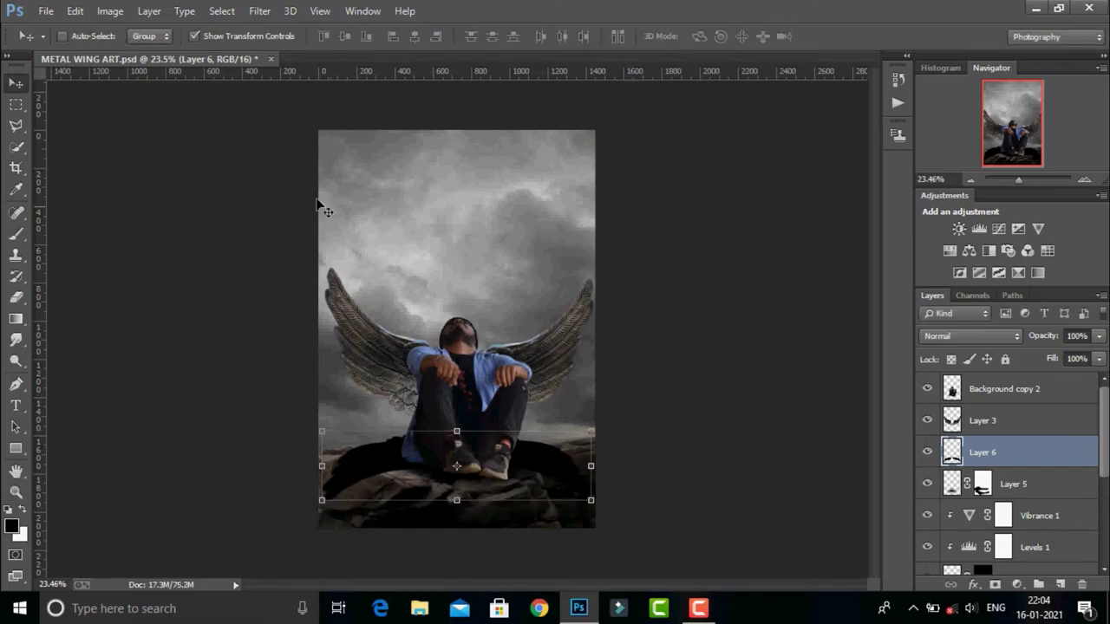
# Blur the shadow with an 8.8 px Gaussian Blur and lower its opacity to 64%.
pyautogui.click(259, 11)
pyautogui.click(529, 295)
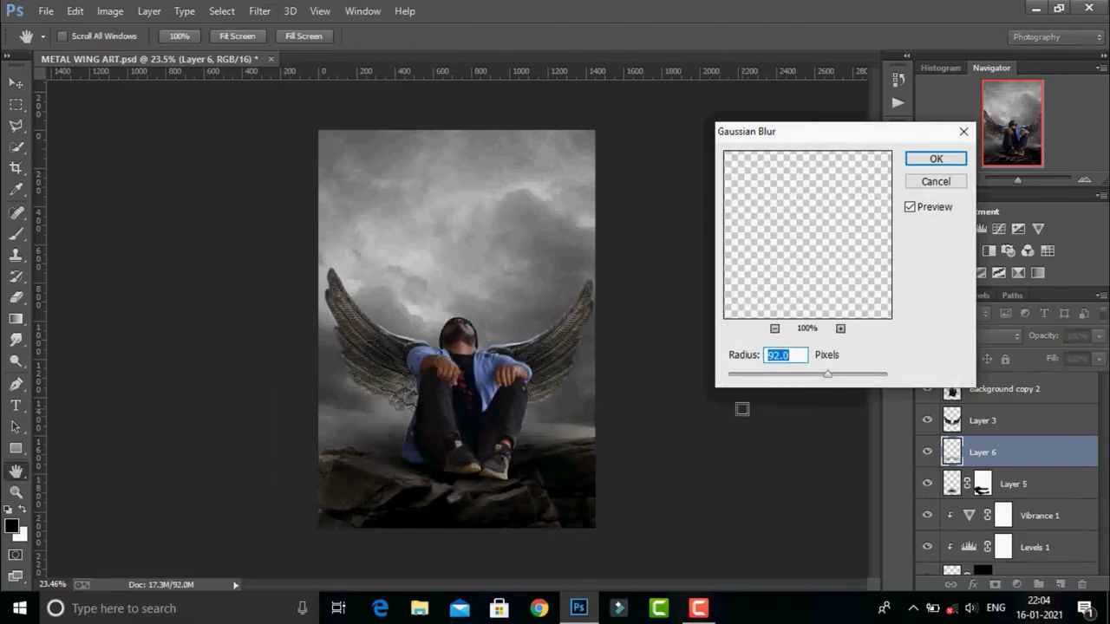
pyautogui.write('8.8')
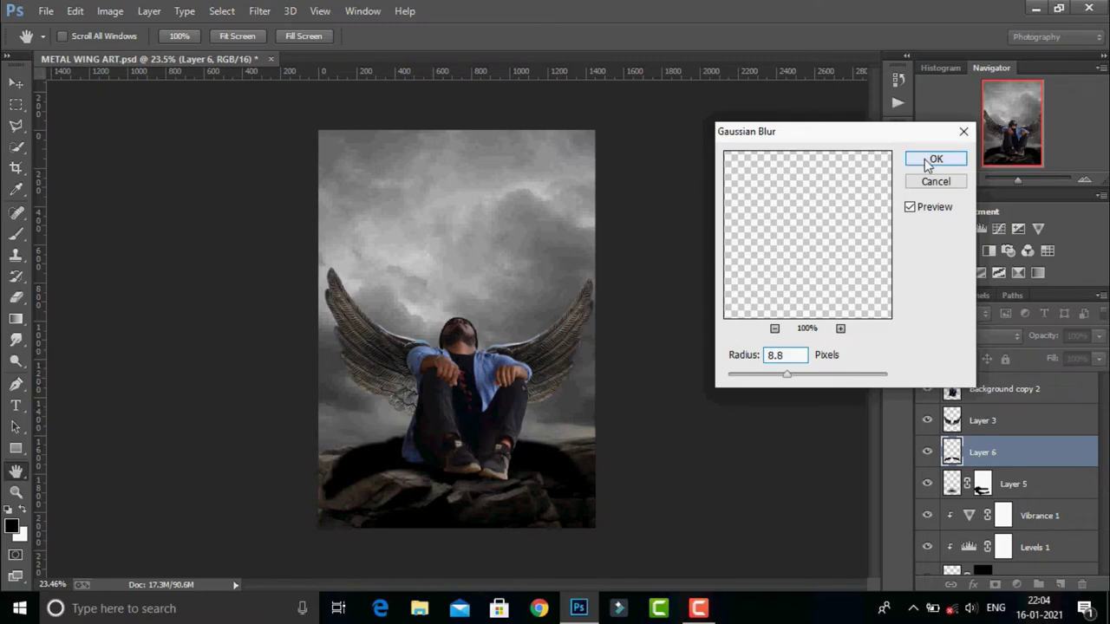
pyautogui.click(928, 161)
pyautogui.press('6')
pyautogui.press('4')
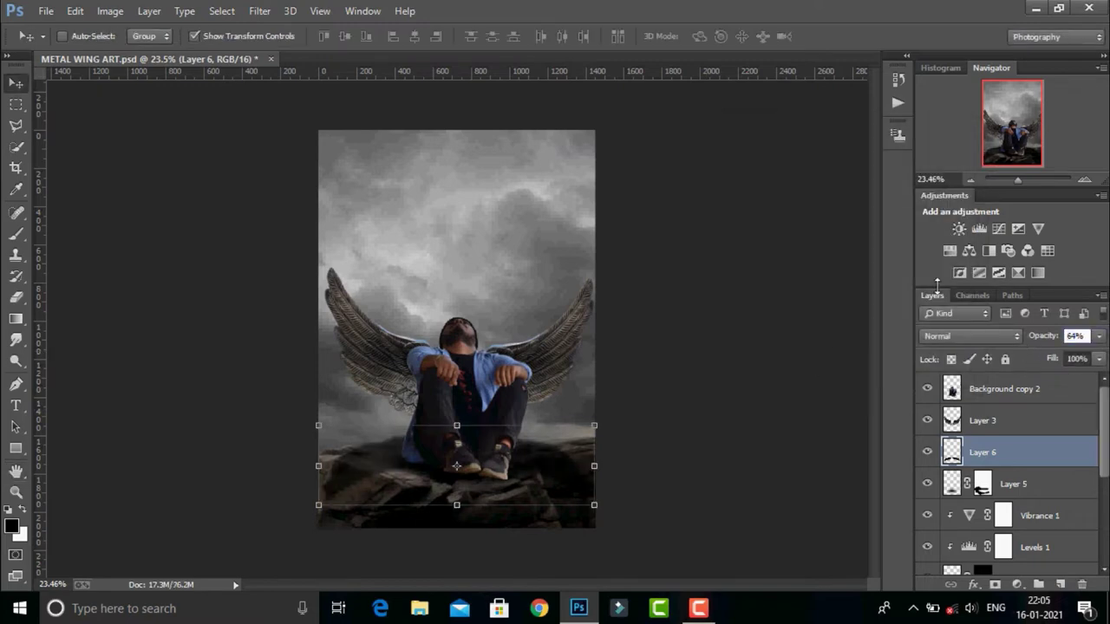
pyautogui.click(969, 335)
# Nudge the shadow lower and straighten it with another committed transform.
pyautogui.click(954, 9)
pyautogui.moveTo(509, 421)
pyautogui.mouseDown()
pyautogui.moveTo(607, 409)
pyautogui.moveTo(595, 444)
pyautogui.mouseUp()
pyautogui.moveTo(457, 440); pyautogui.dragTo(483, 426)
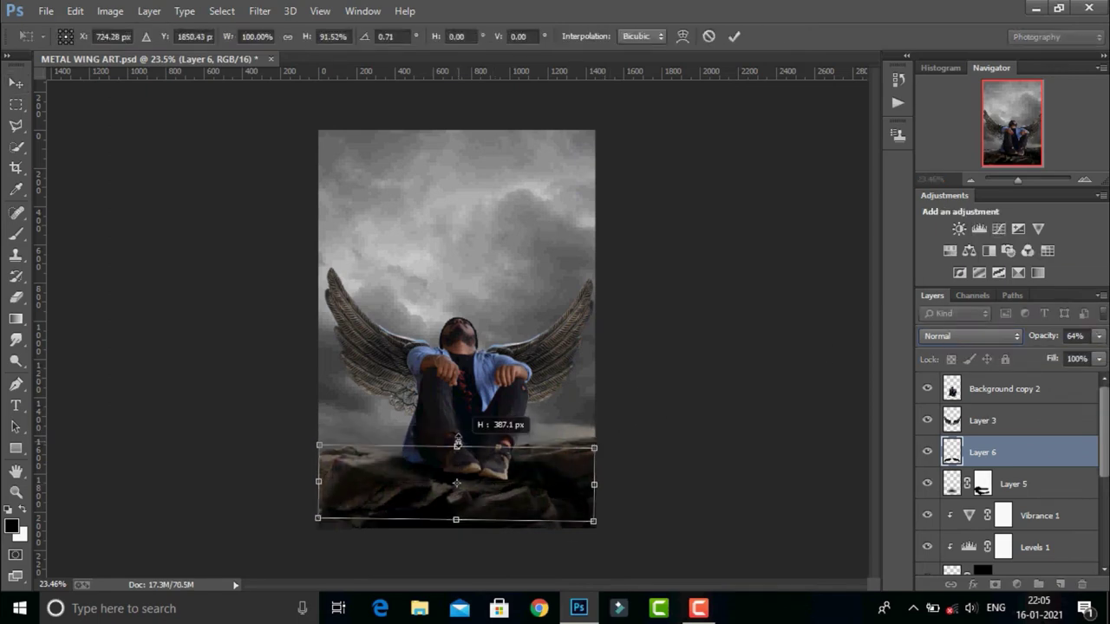
pyautogui.press('Return')
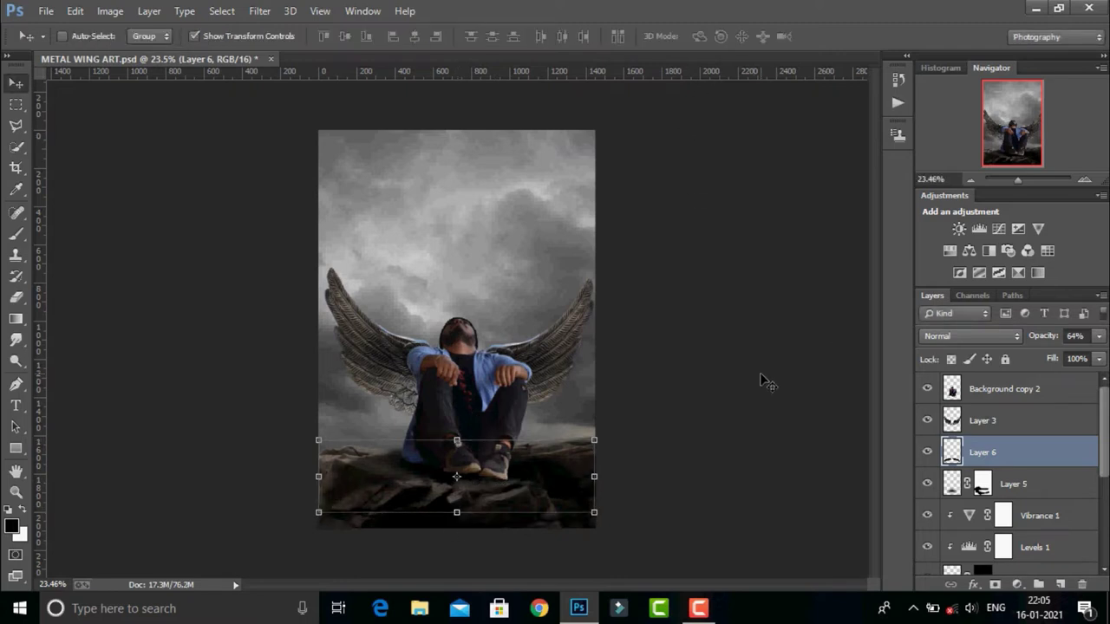
pyautogui.hotkey('ctrl', 'h')
# Add a layer mask to the shadow Layer 6 and fade its opacity further.
pyautogui.click(995, 587)
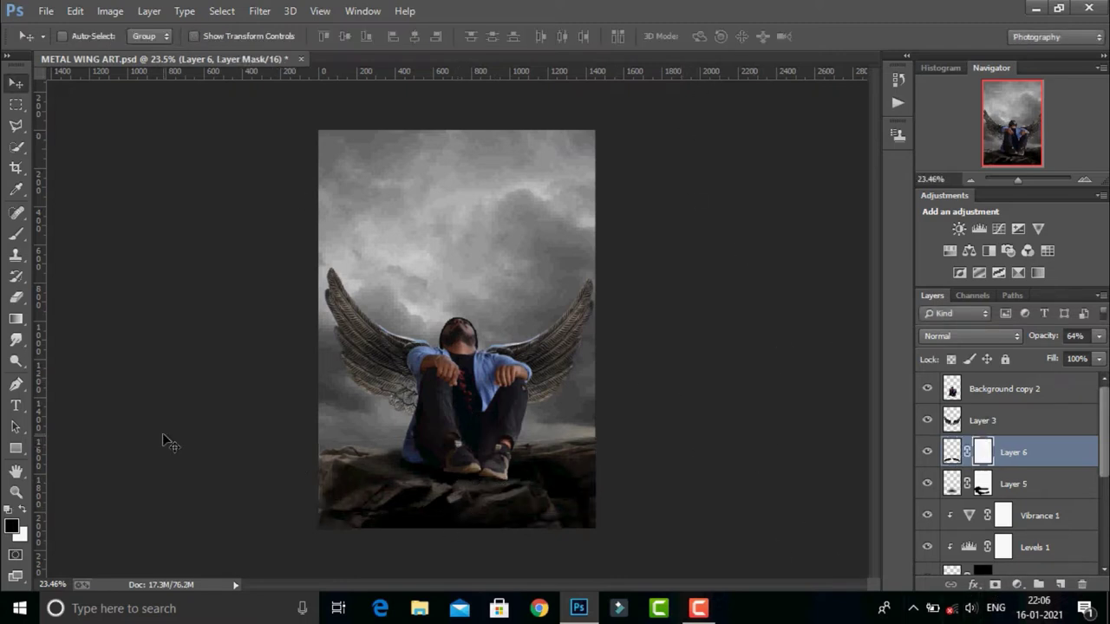
pyautogui.press('b')
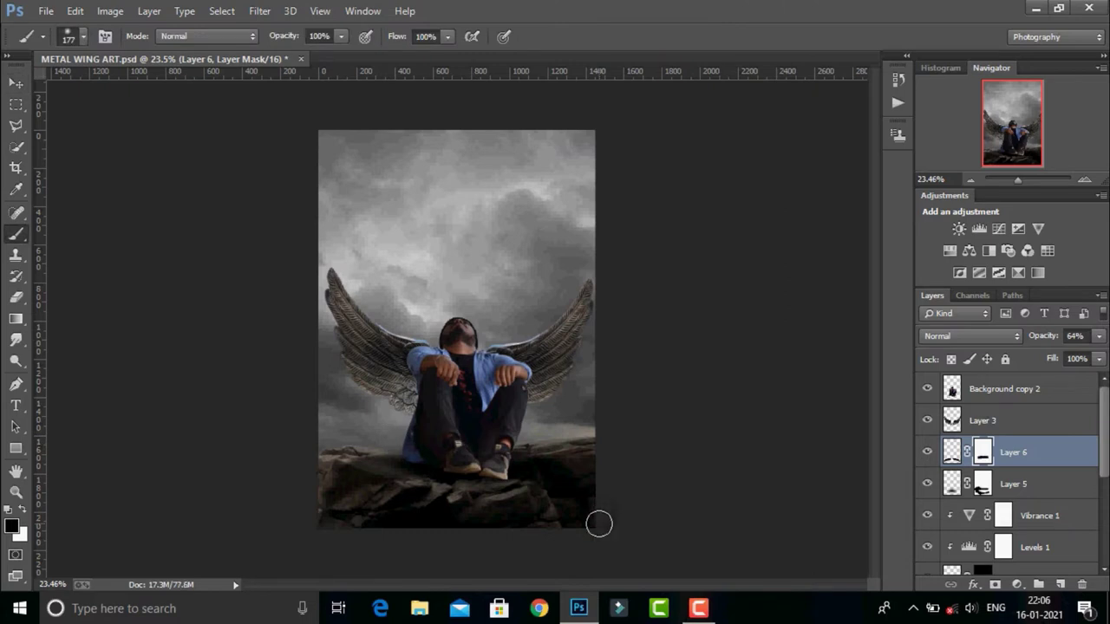
pyautogui.hotkey('alt', '[')
pyautogui.click(961, 462)
pyautogui.press('v')
pyautogui.click(1099, 336)
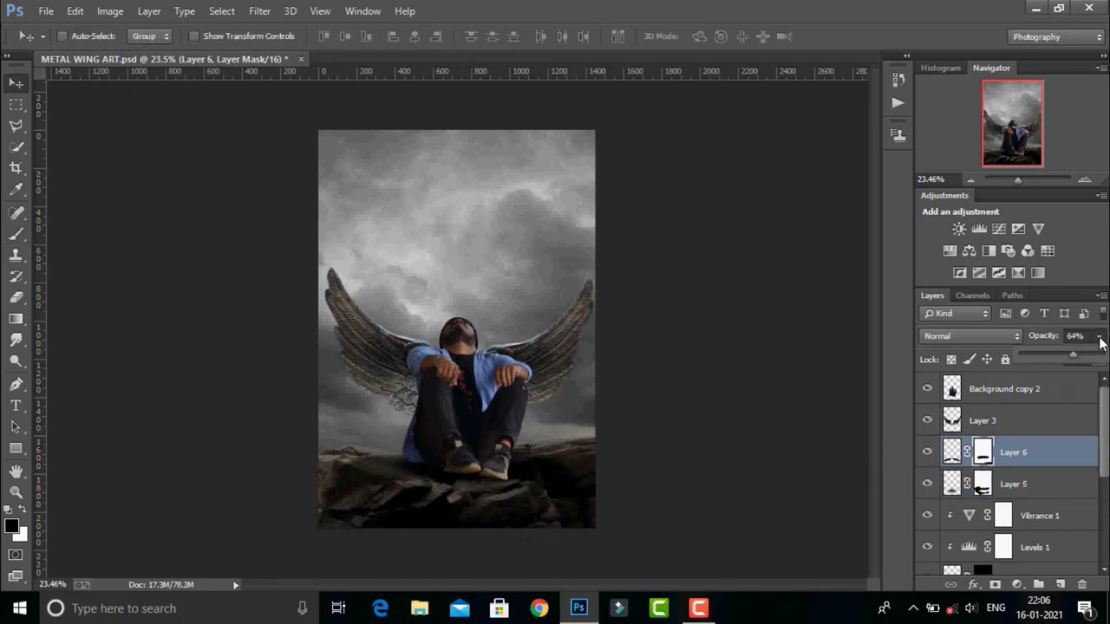
pyautogui.moveTo(1080, 359); pyautogui.dragTo(1052, 358)
# Open Shadows/Highlights with its full options on the Background copy 2 layer.
pyautogui.click(1004, 388)
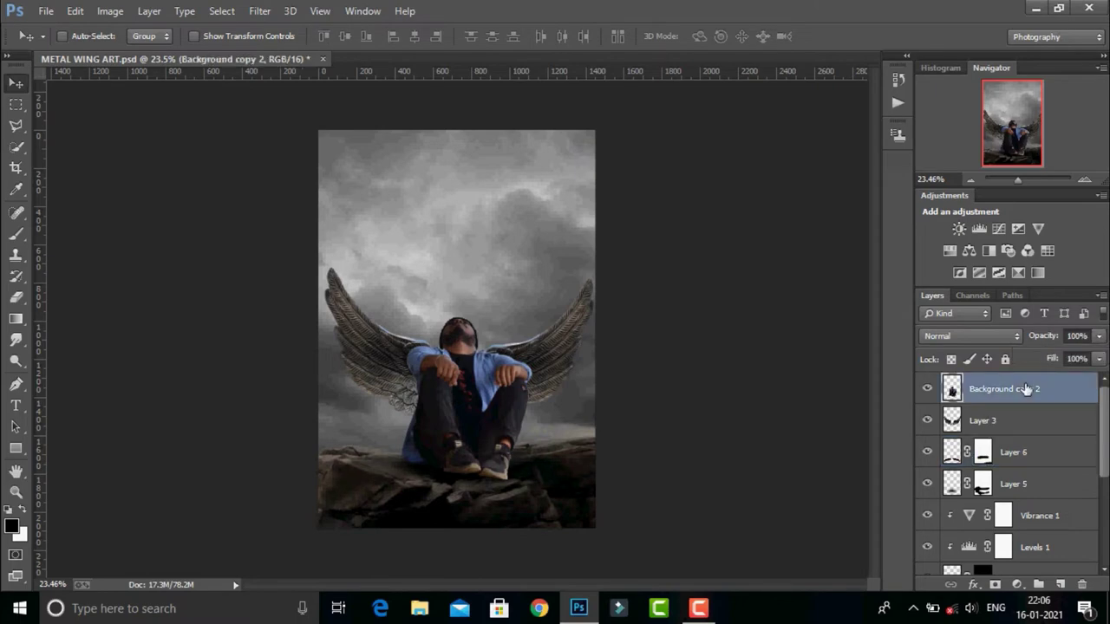
pyautogui.click(110, 11)
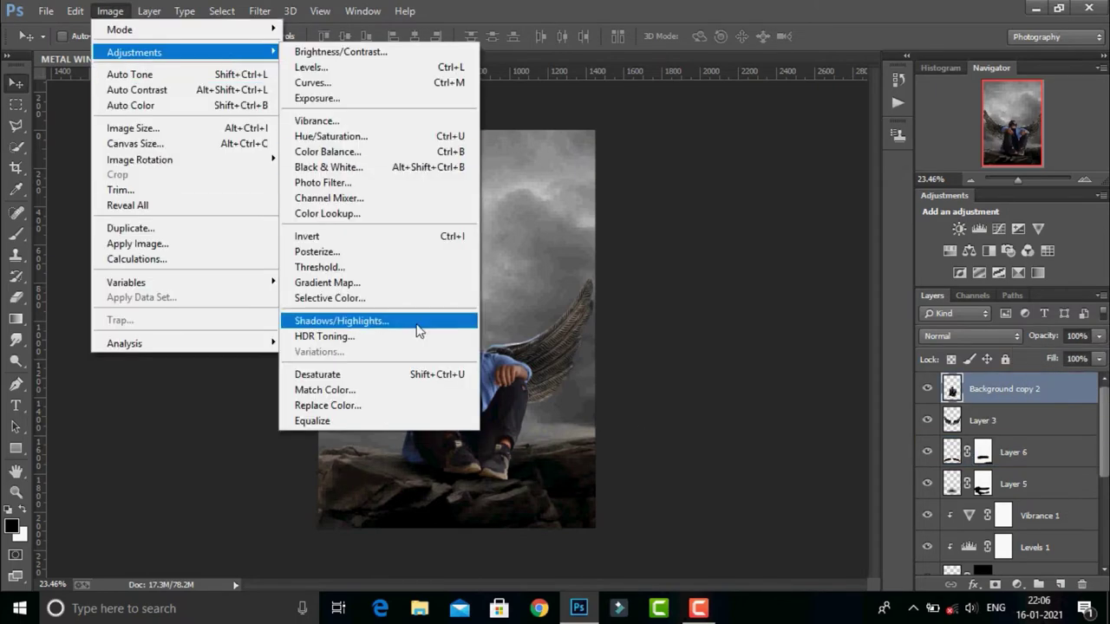
pyautogui.click(407, 321)
pyautogui.moveTo(602, 149); pyautogui.dragTo(900, 162)
pyautogui.click(648, 299)
# Set Highlights amount 71%, highlights radius 161 px and Color Correction -64.
pyautogui.write('8')
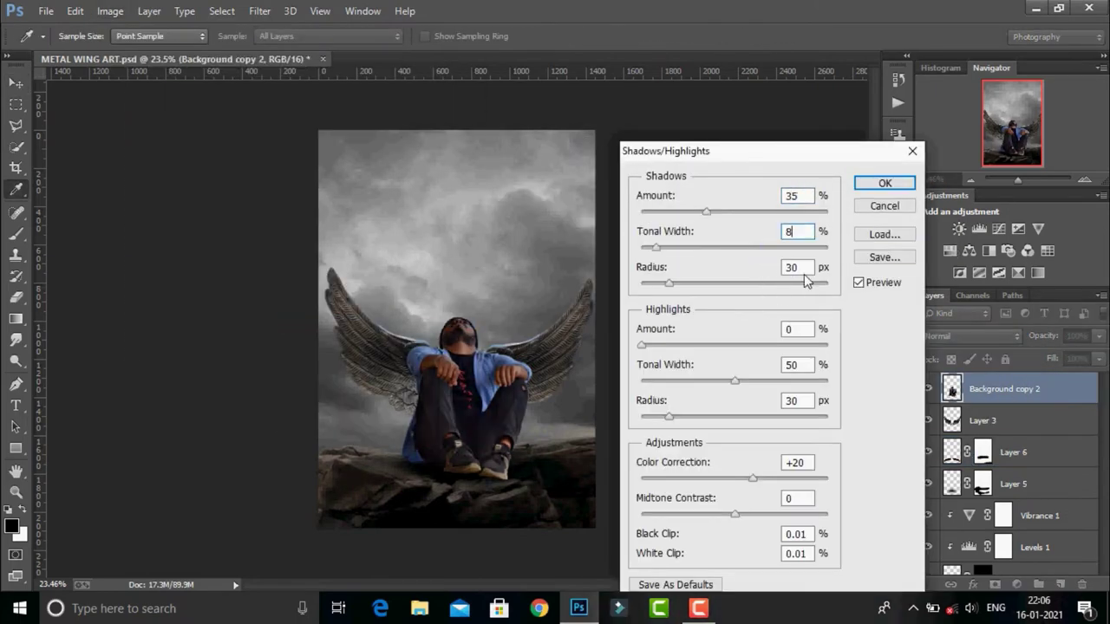
pyautogui.press('Tab')
pyautogui.write('17')
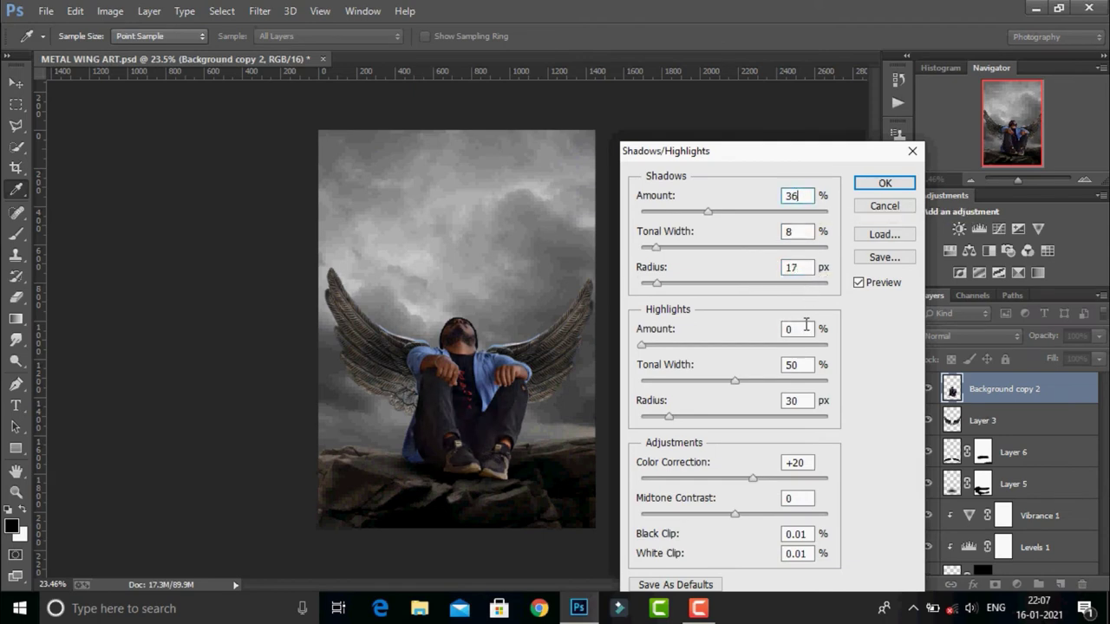
pyautogui.click(805, 328)
pyautogui.write('71')
pyautogui.write('59')
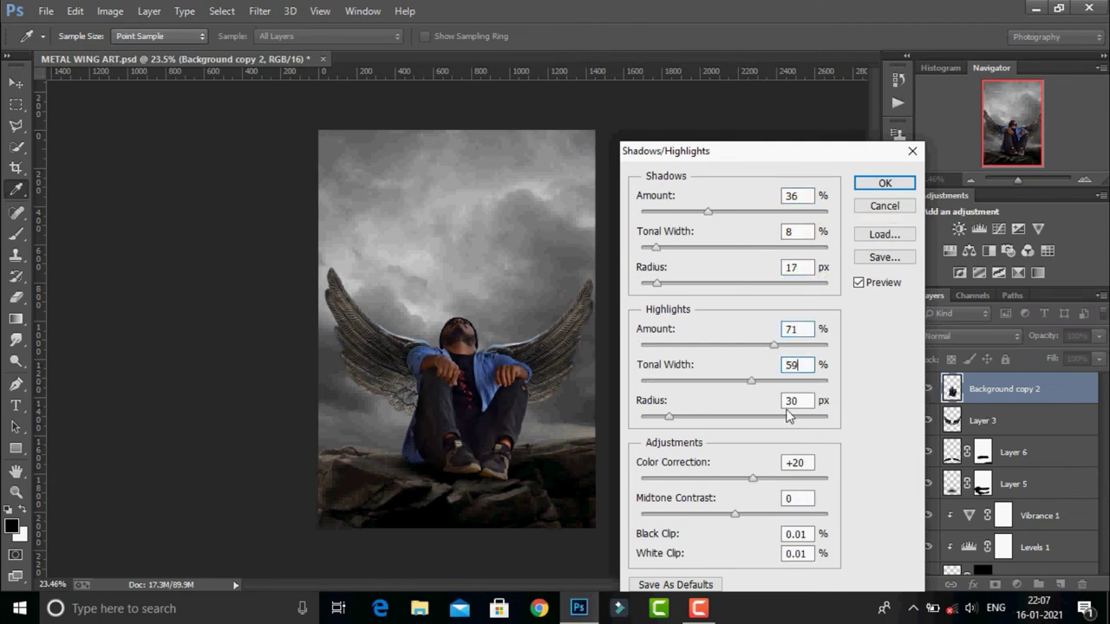
pyautogui.doubleClick(789, 402)
pyautogui.write('161')
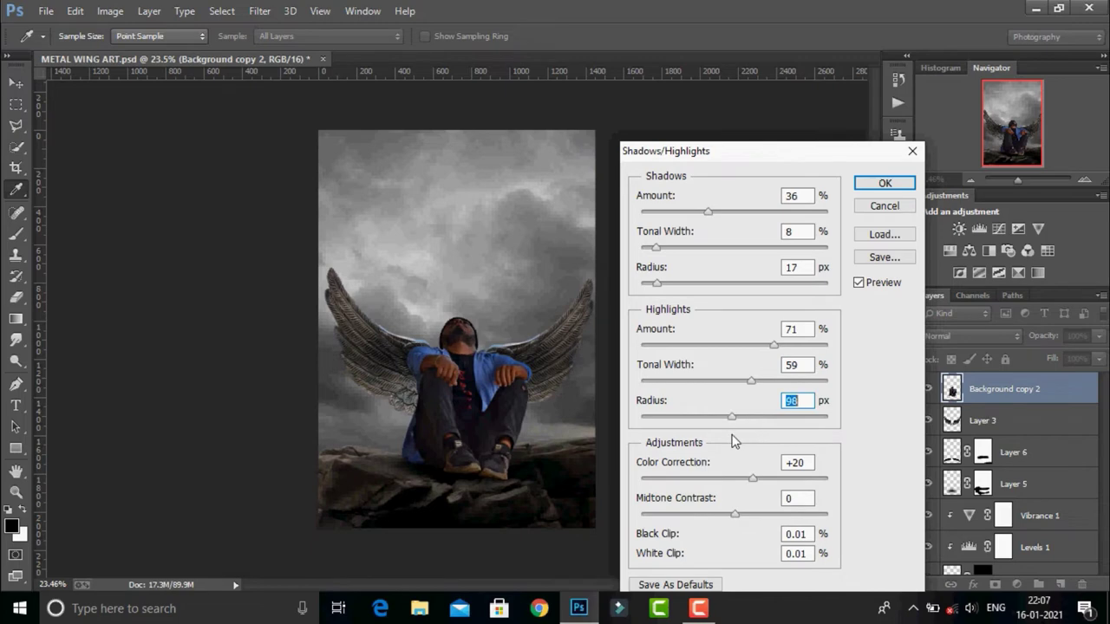
pyautogui.moveTo(731, 417); pyautogui.dragTo(700, 432)
pyautogui.write('161')
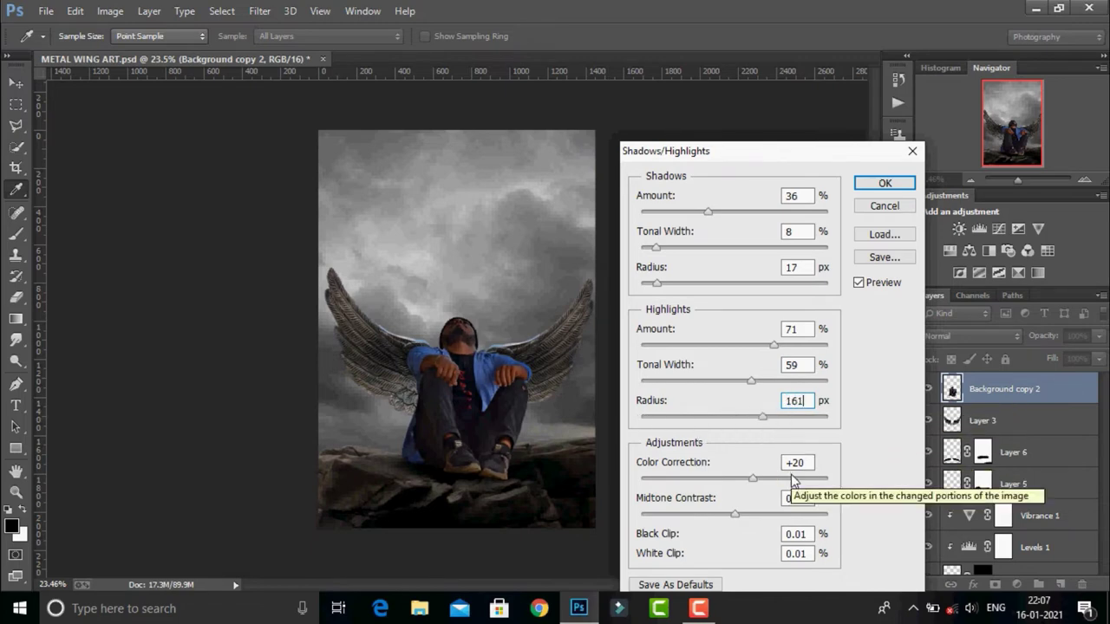
pyautogui.doubleClick(794, 463)
pyautogui.write('-64')
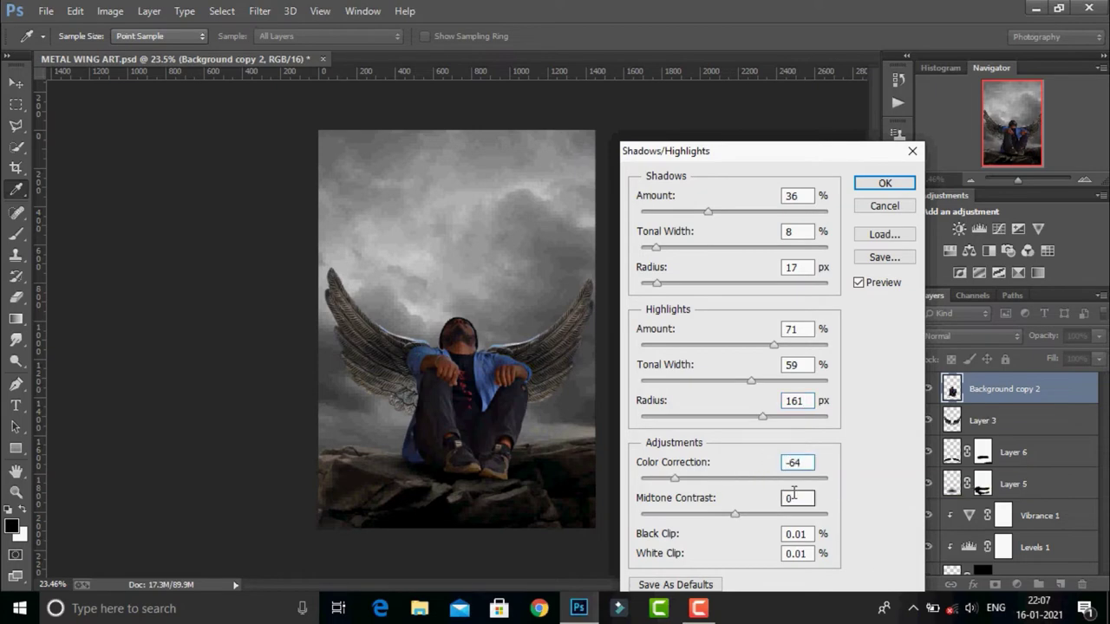
# Apply Shadows/Highlights and add a new empty layer clipped to the man's layer.
pyautogui.press('Return')
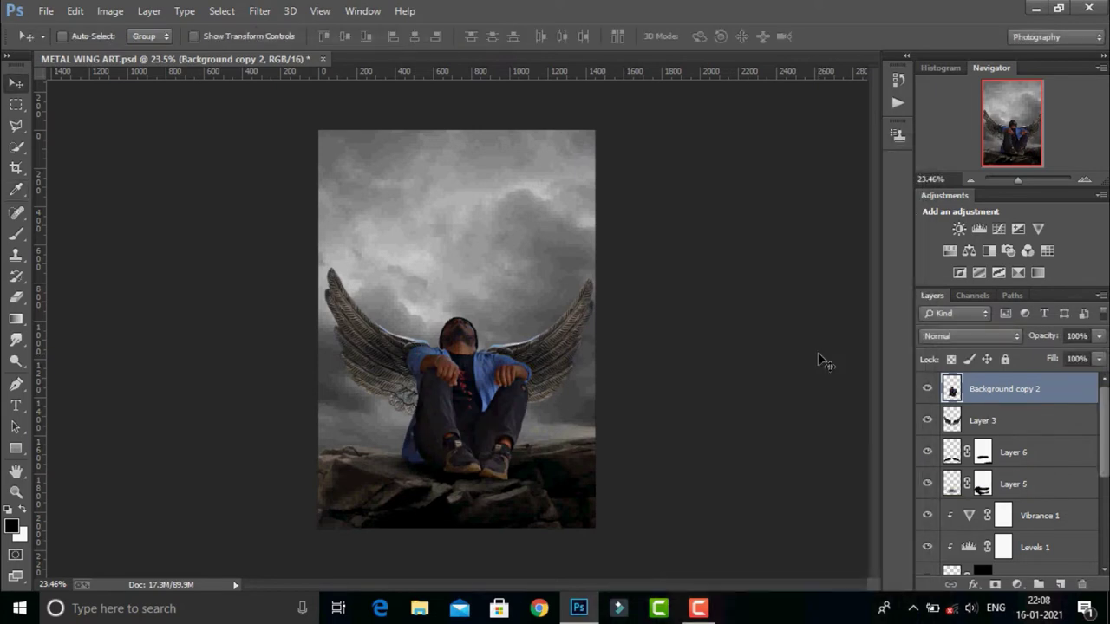
pyautogui.moveTo(1017, 179); pyautogui.dragTo(1019, 180)
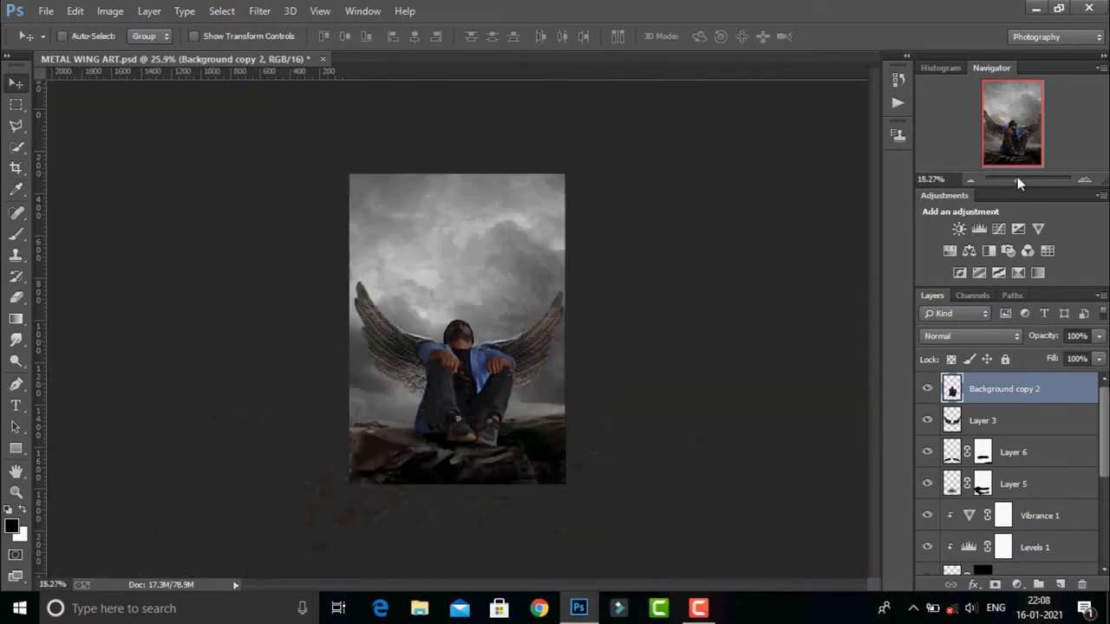
pyautogui.rightClick(1023, 390)
pyautogui.hotkey('ctrl', 'shift', 'alt', 'n')
pyautogui.hotkey('ctrl', 'alt', 'g')
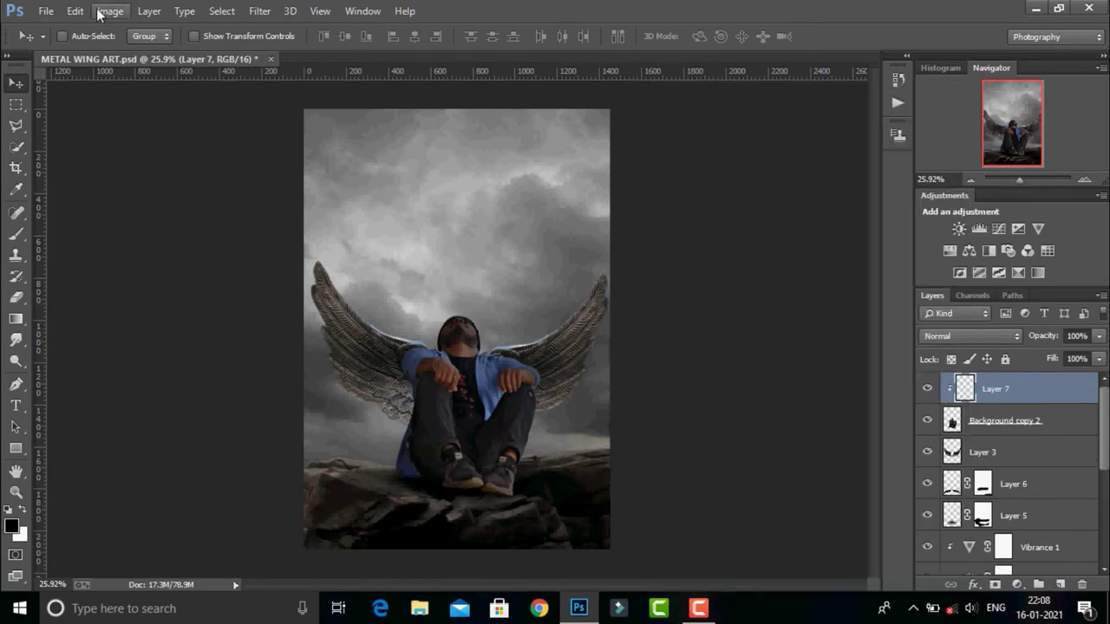
# Fill Layer 7 with 50% Gray and set its blend mode to Overlay.
pyautogui.click(75, 10)
pyautogui.click(95, 247)
pyautogui.click(539, 181)
pyautogui.click(512, 314)
pyautogui.click(564, 260)
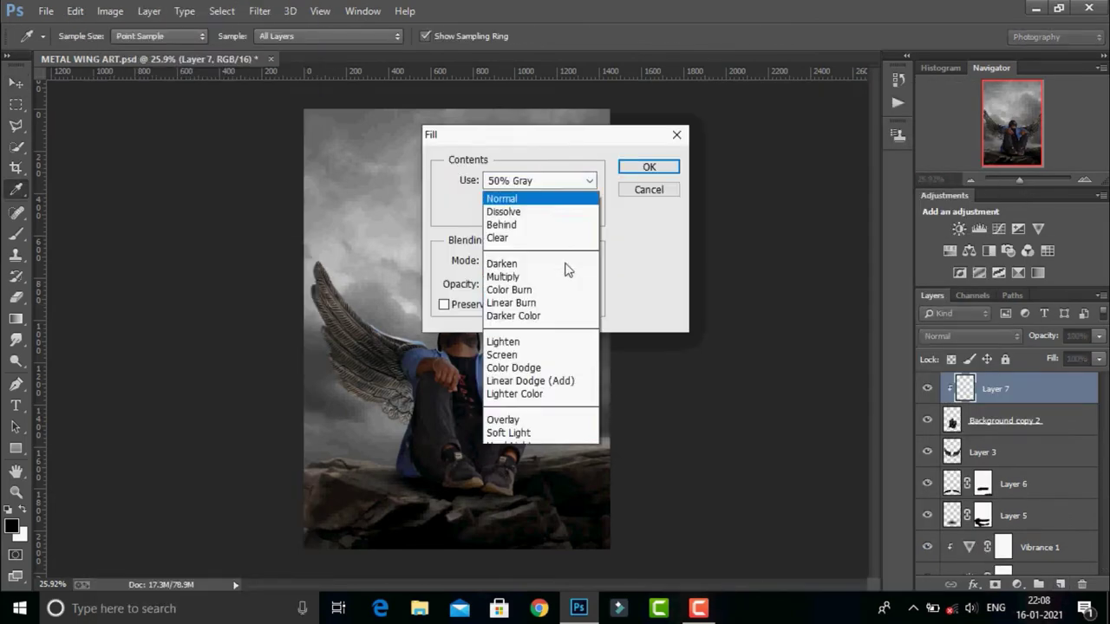
pyautogui.scroll(-3, 565, 270)
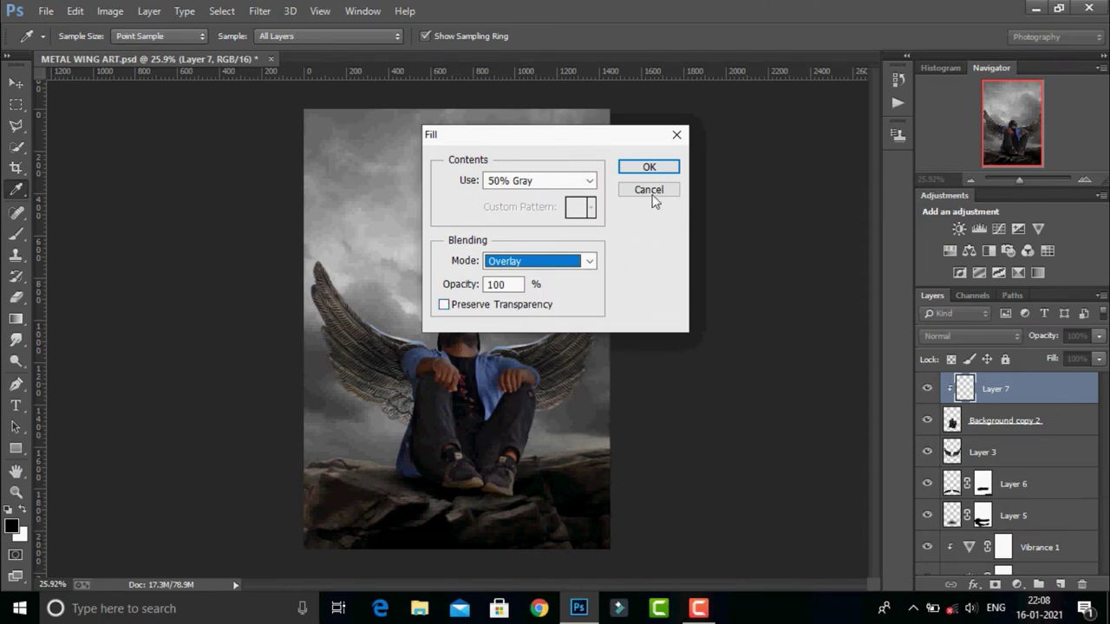
pyautogui.press('Return')
pyautogui.click(971, 335)
pyautogui.click(963, 216)
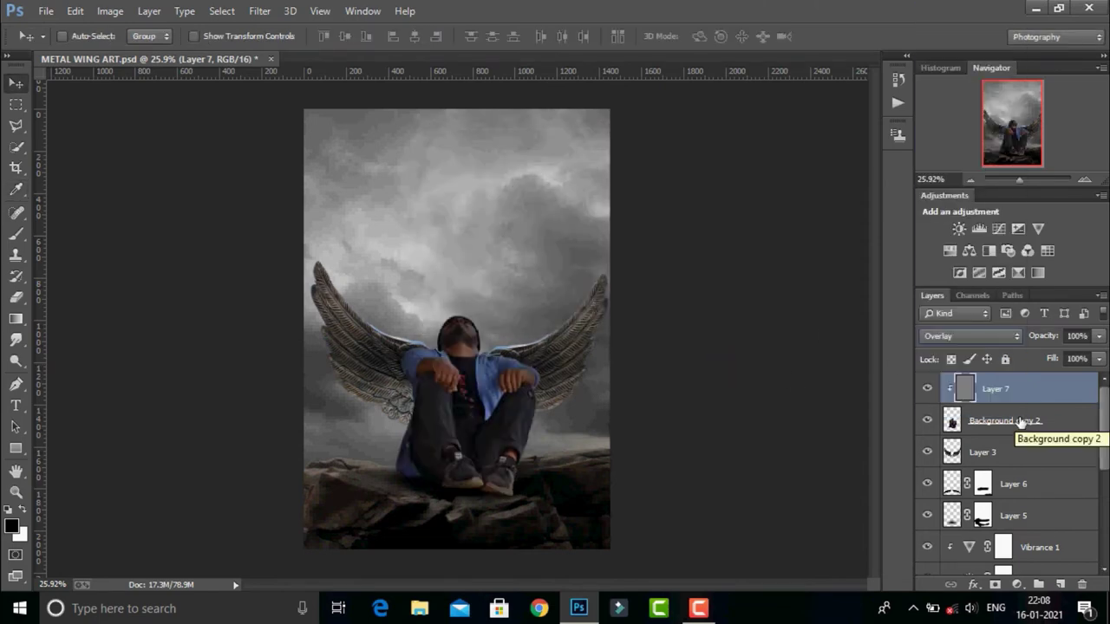
pyautogui.click(15, 361)
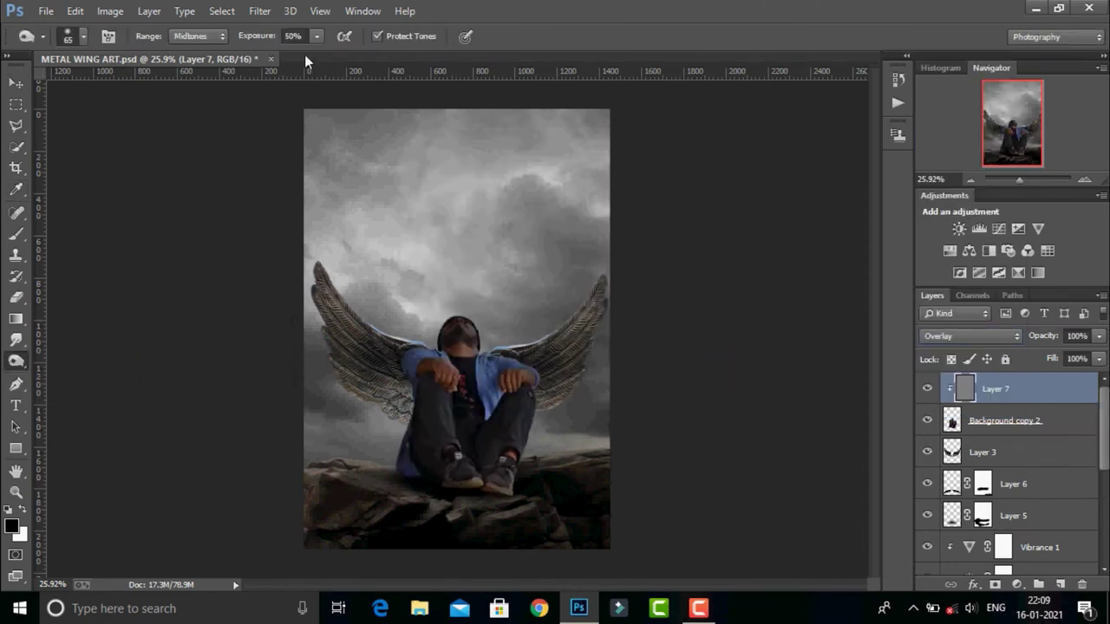
# Dodge the man's legs and arms on Layer 7 with 195 px, then 65 px brushes at 73% midtone exposure.
pyautogui.rightClick(498, 382)
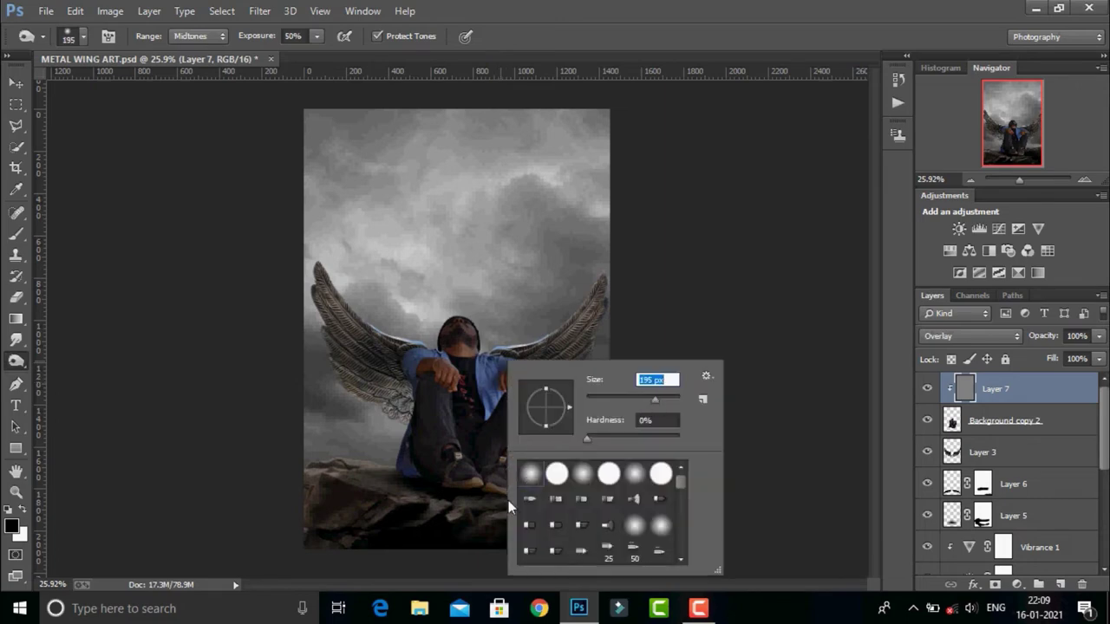
pyautogui.press('Return')
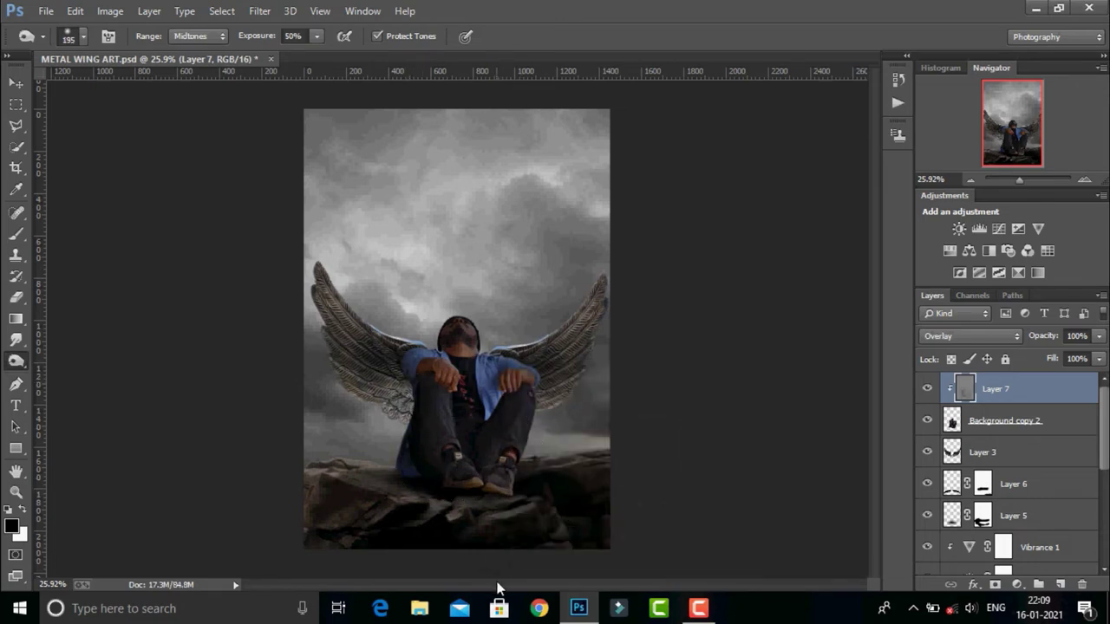
pyautogui.moveTo(495, 442)
pyautogui.mouseDown()
pyautogui.moveTo(441, 438)
pyautogui.moveTo(426, 422)
pyautogui.moveTo(505, 422)
pyautogui.mouseUp()
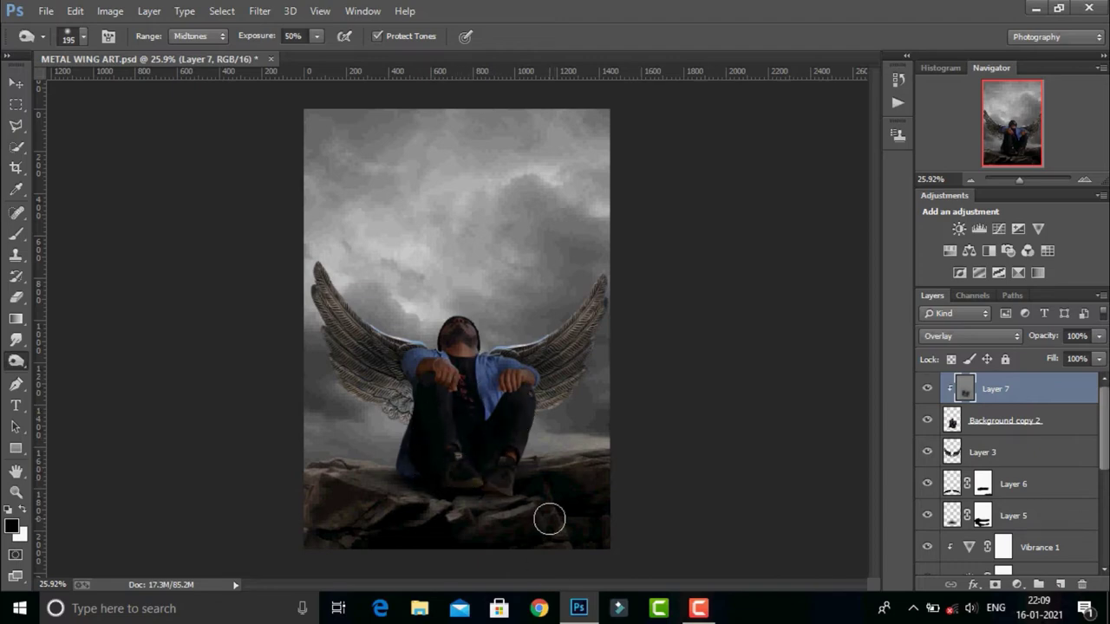
pyautogui.scroll(5, 541, 347)
pyautogui.rightClick(441, 375)
pyautogui.moveTo(559, 408); pyautogui.dragTo(541, 408)
pyautogui.press('Return')
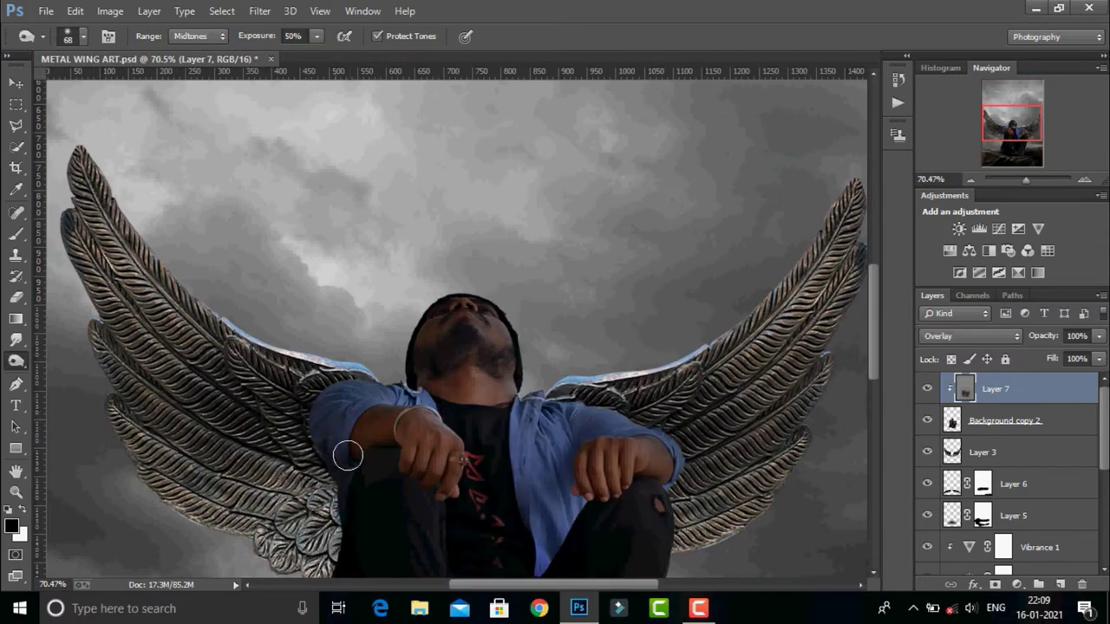
pyautogui.rightClick(16, 361)
pyautogui.click(87, 359)
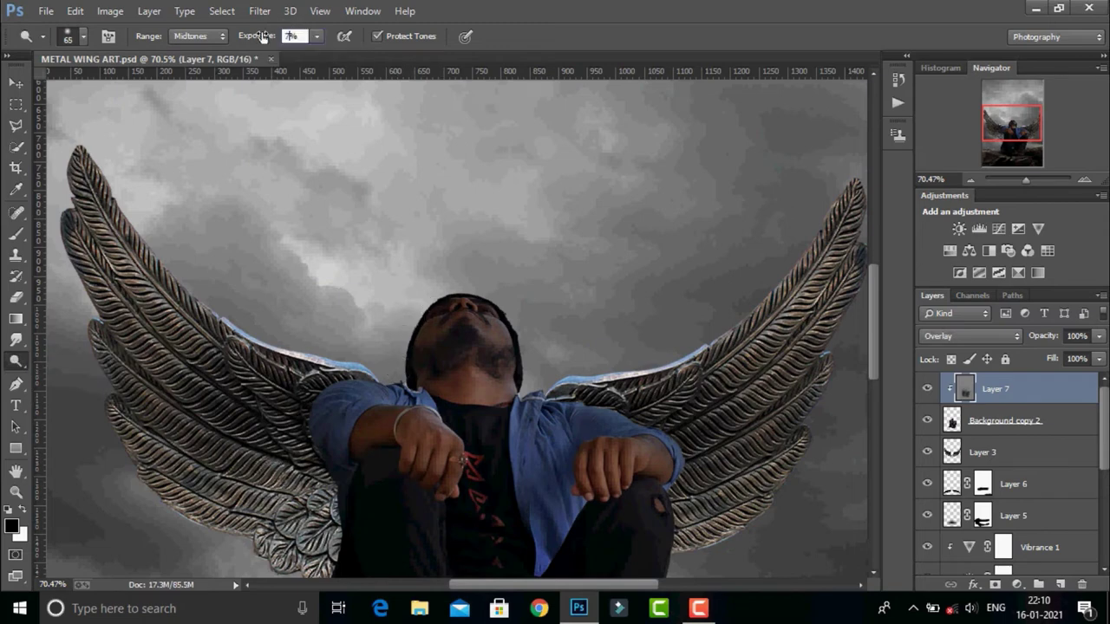
pyautogui.moveTo(257, 36); pyautogui.dragTo(270, 35)
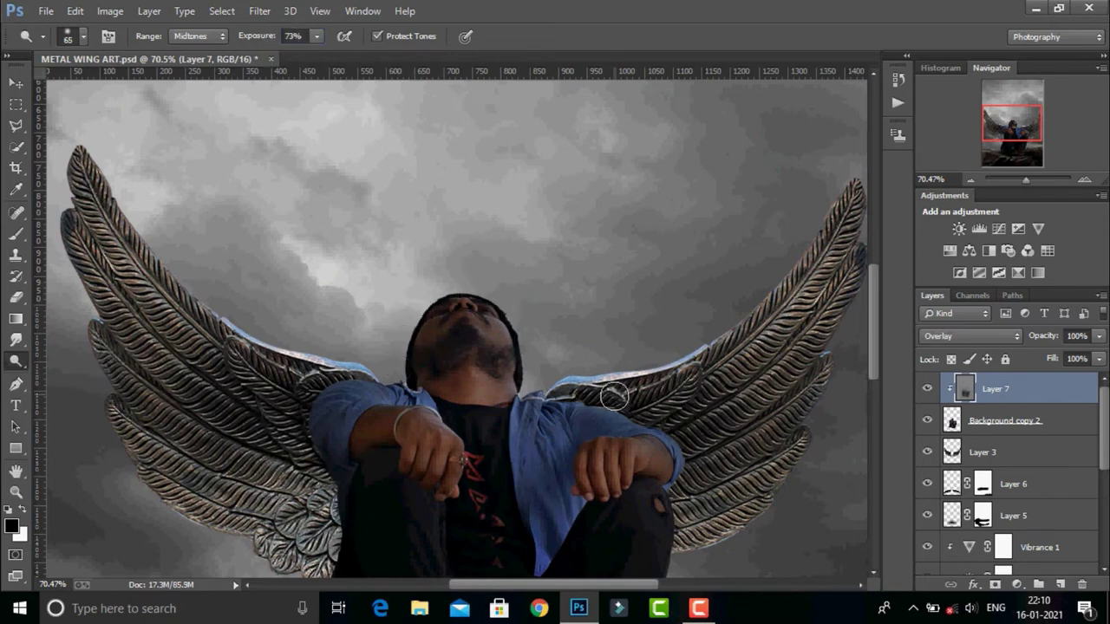
pyautogui.scroll(-5, 328, 243)
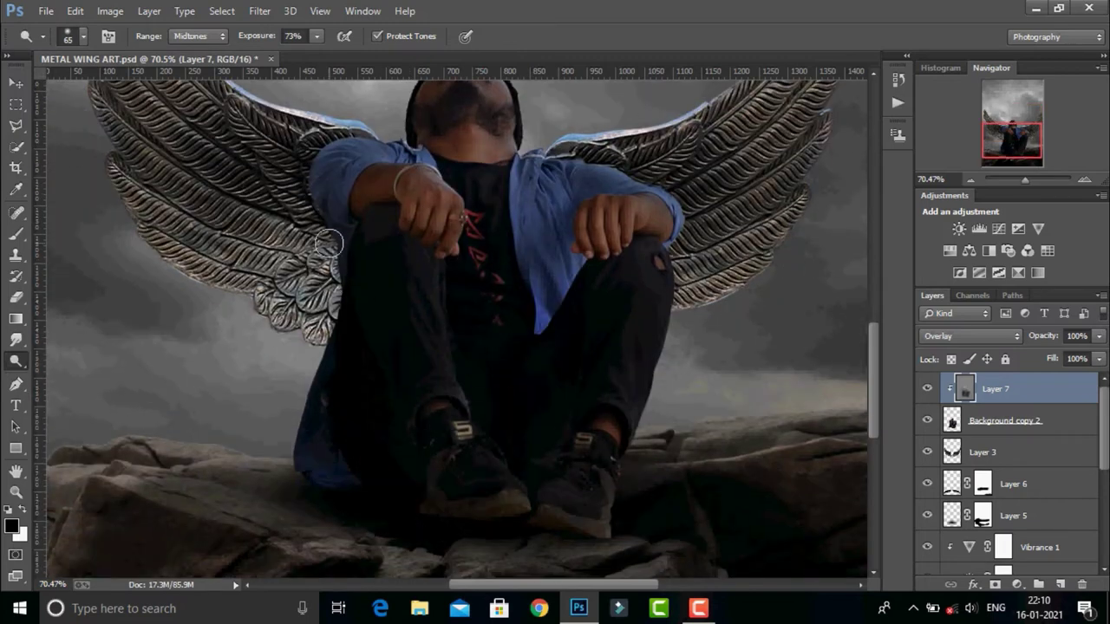
pyautogui.moveTo(1025, 180); pyautogui.dragTo(1019, 179)
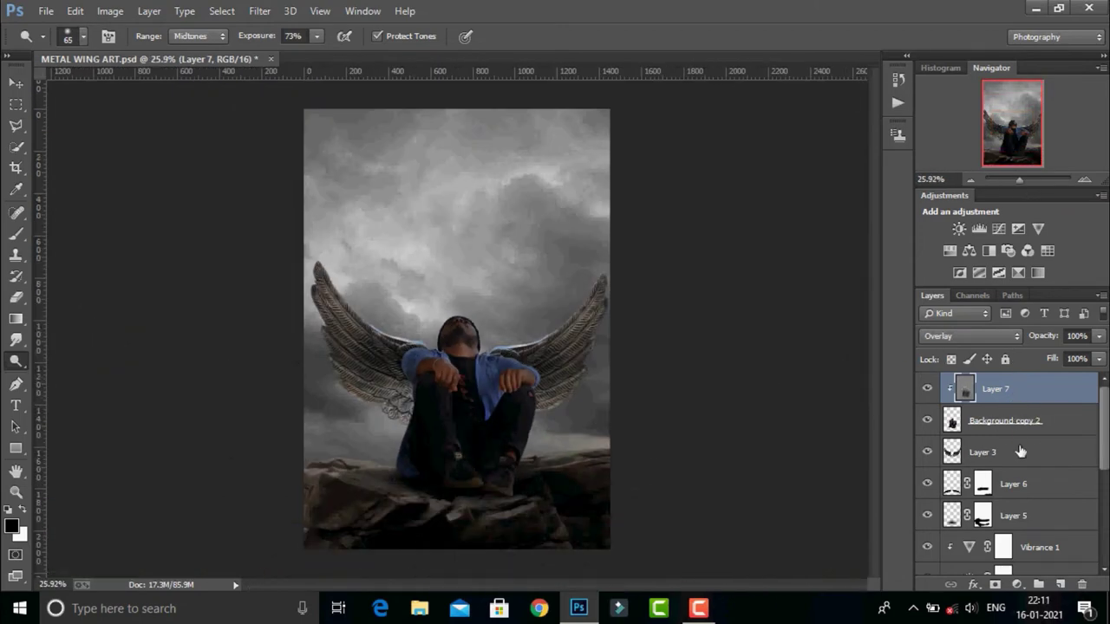
# Rename Layer 3 to 'wings'.
pyautogui.doubleClick(984, 452)
pyautogui.write('s')
pyautogui.press('Return')
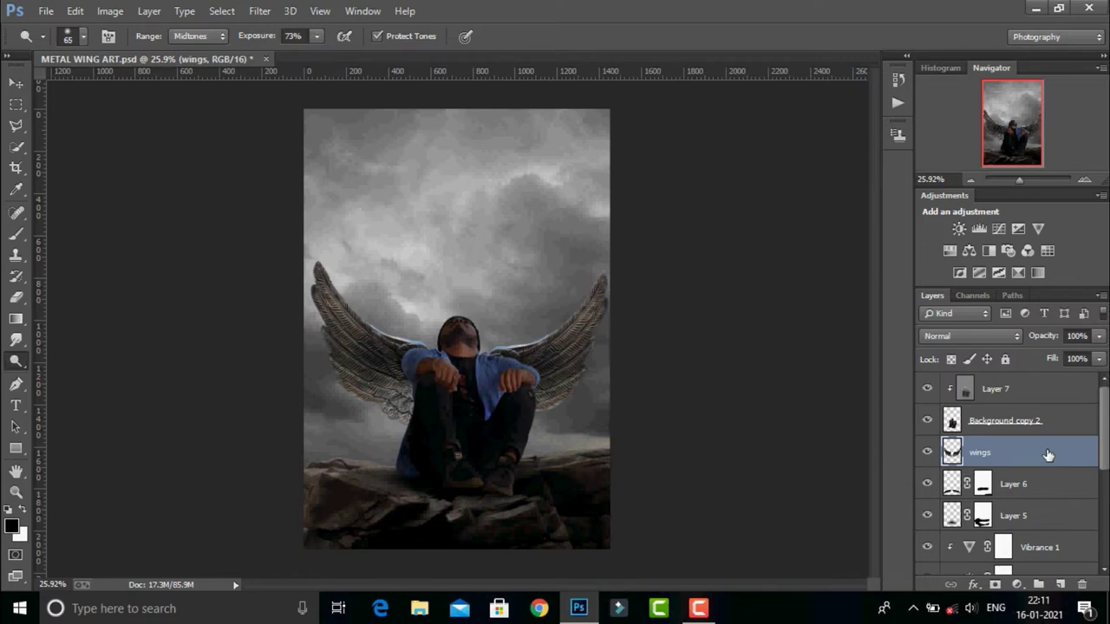
# Add a Levels adjustment clipped to the wings with black input 15 and midtones 1.78.
pyautogui.click(1017, 584)
pyautogui.click(980, 307)
pyautogui.moveTo(736, 350); pyautogui.dragTo(749, 350)
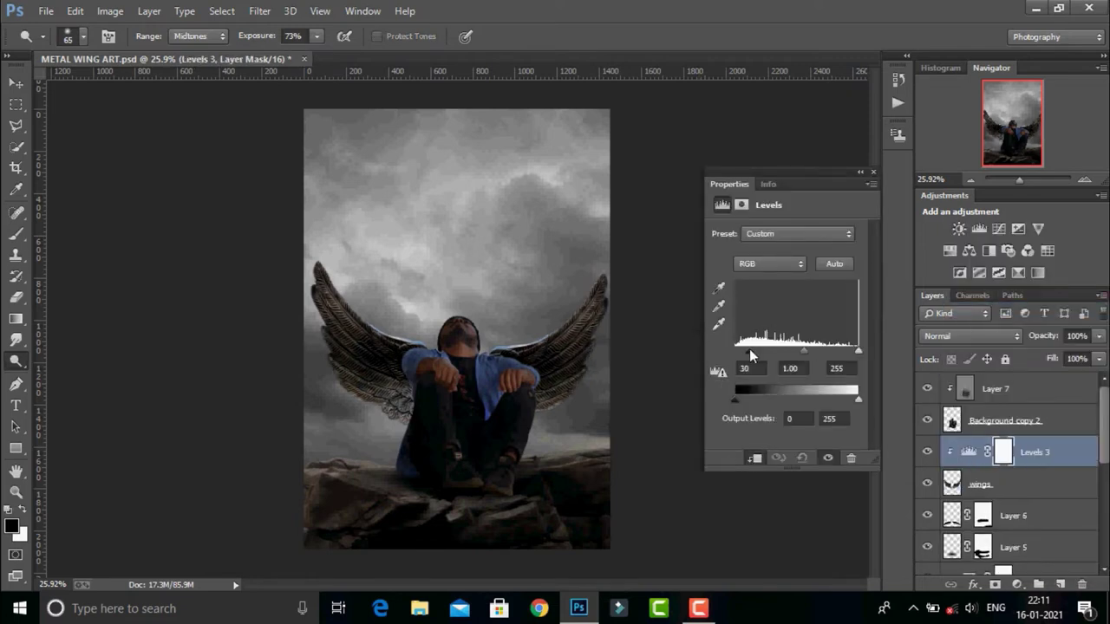
pyautogui.doubleClick(744, 368)
pyautogui.write('15')
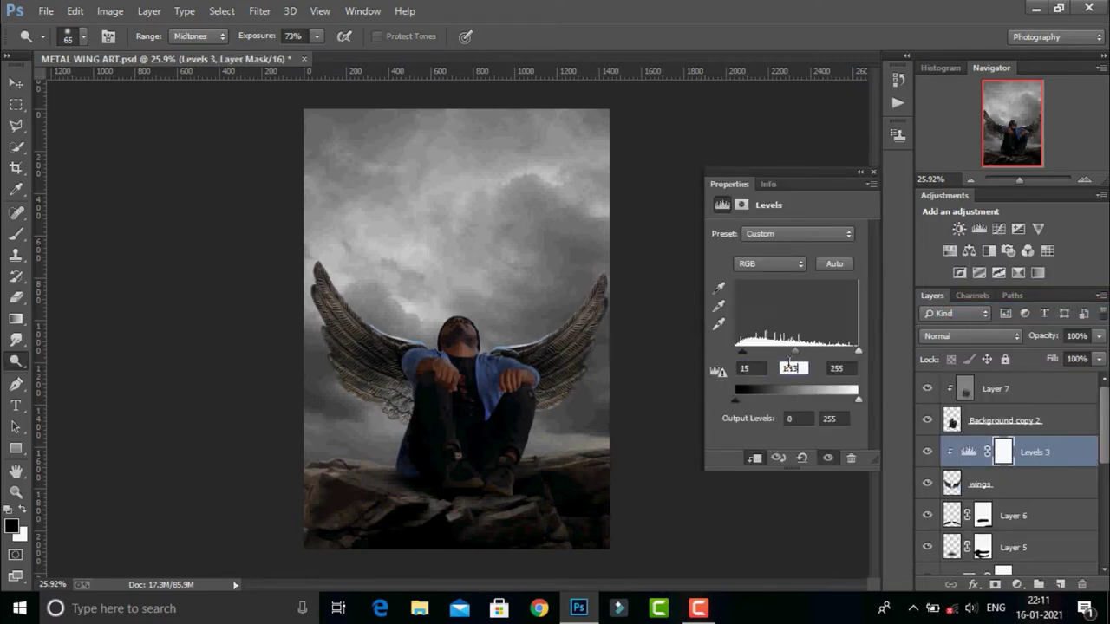
pyautogui.write('1.70')
pyautogui.write('1.78')
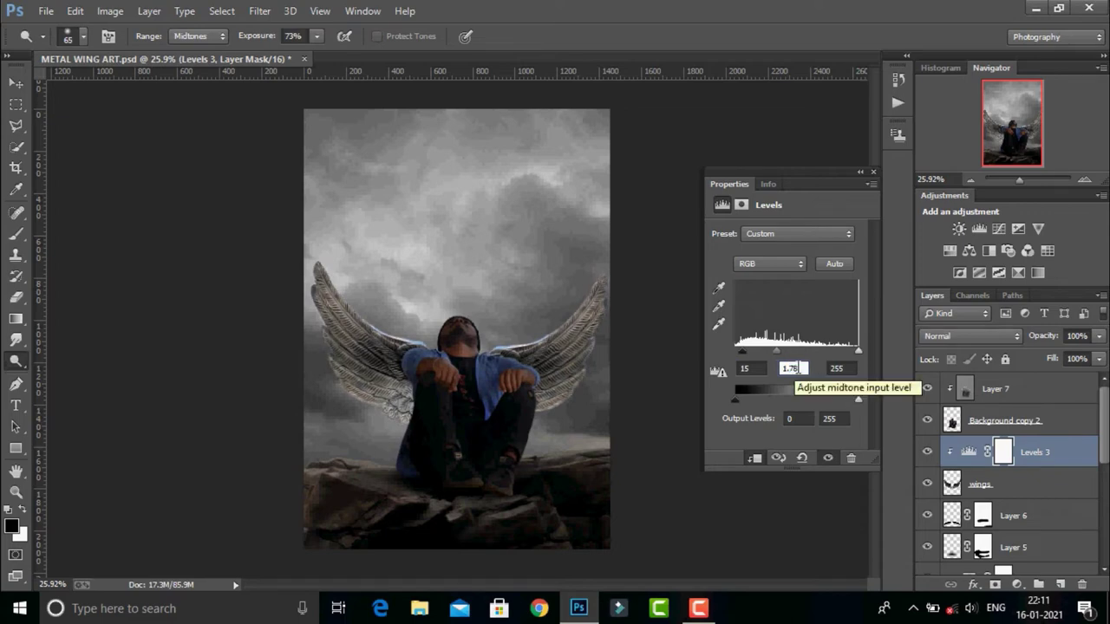
pyautogui.doubleClick(832, 419)
pyautogui.write('210')
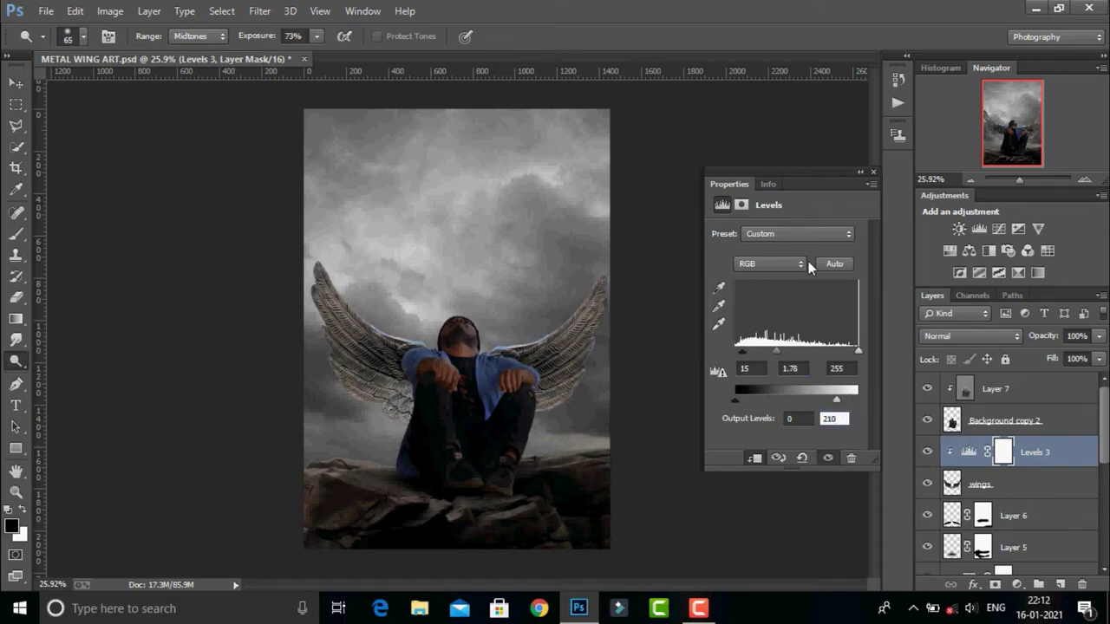
pyautogui.click(1010, 455)
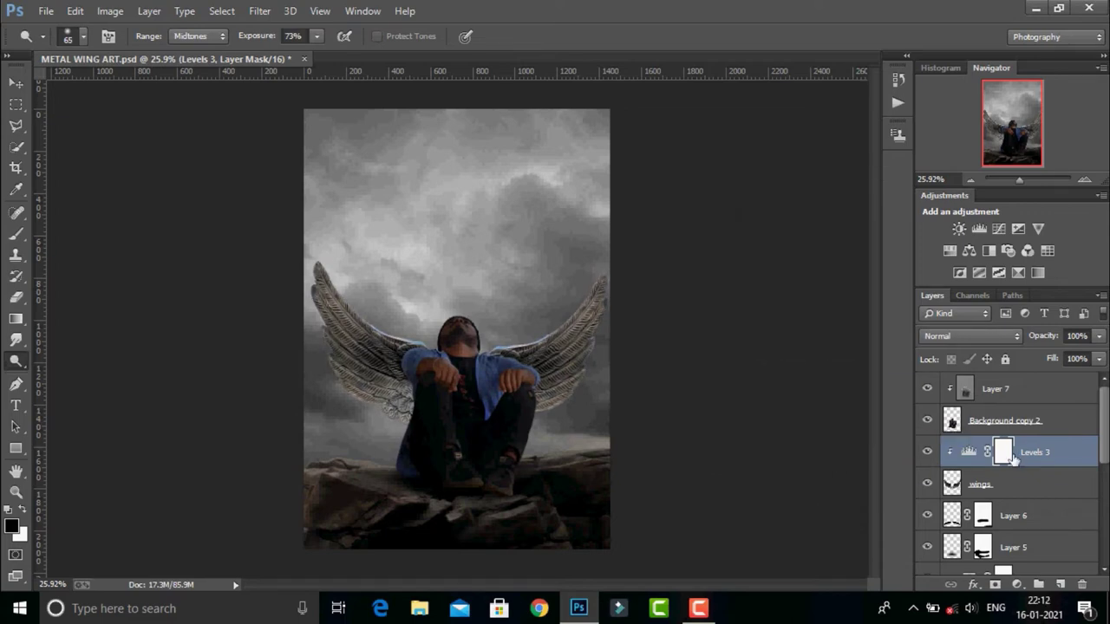
pyautogui.click(1059, 585)
# Clip Layer 8 to the wings, fill it with 50% gray, and set it to Soft Light.
pyautogui.rightClick(1006, 451)
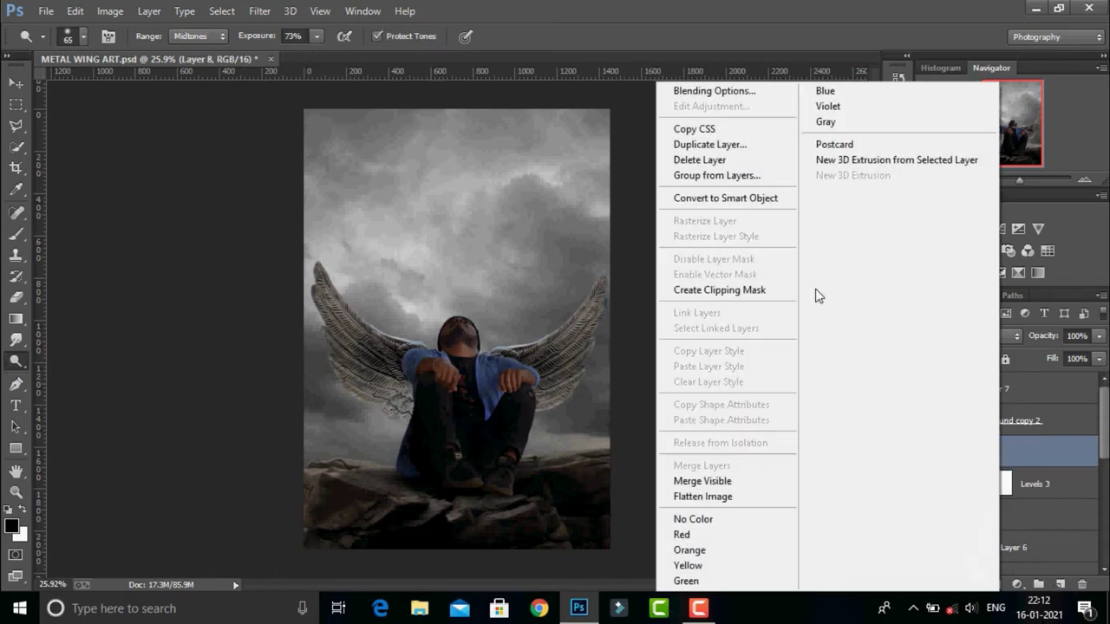
pyautogui.click(729, 290)
pyautogui.click(75, 10)
pyautogui.click(121, 226)
pyautogui.click(639, 164)
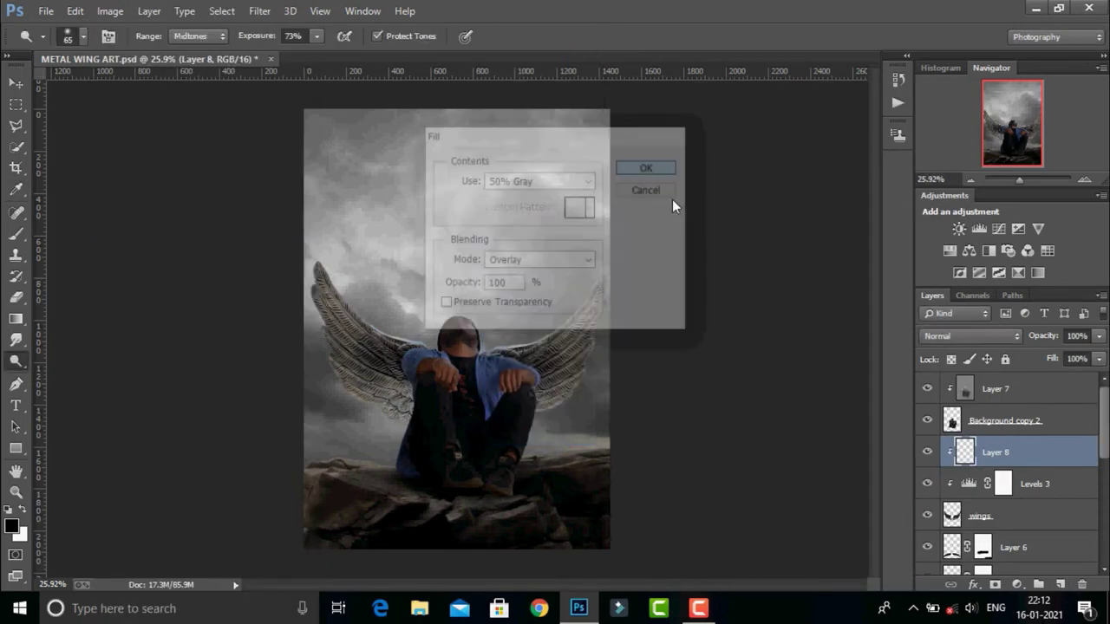
pyautogui.click(970, 336)
pyautogui.click(937, 215)
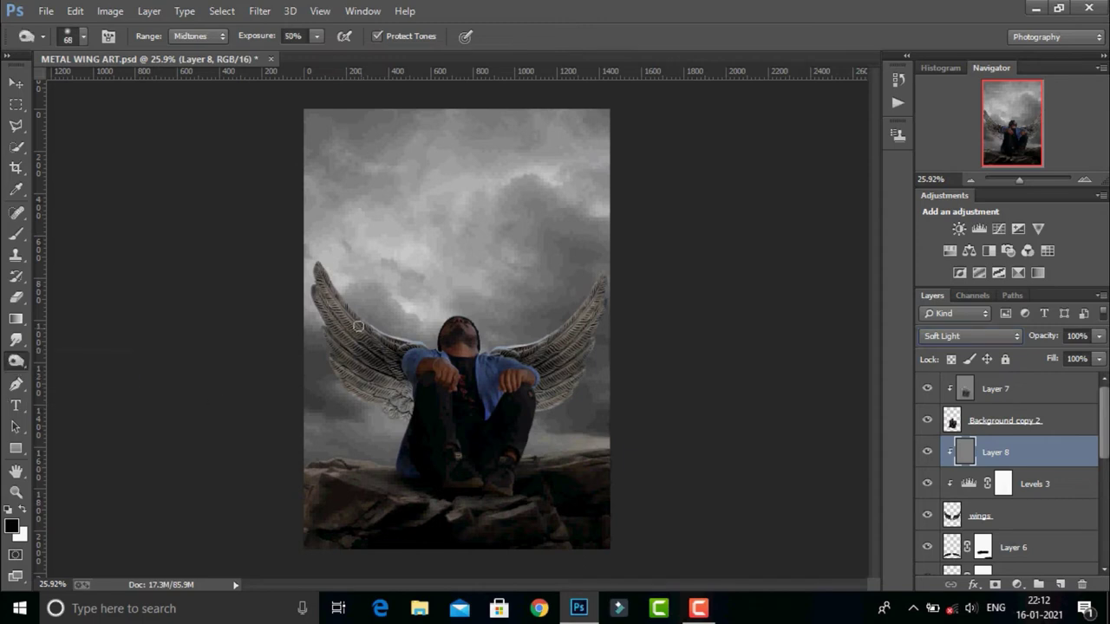
# Burn the wings on the Soft Light layer with a 402 px brush.
pyautogui.rightClick(412, 296)
pyautogui.write('402')
pyautogui.press('Return')
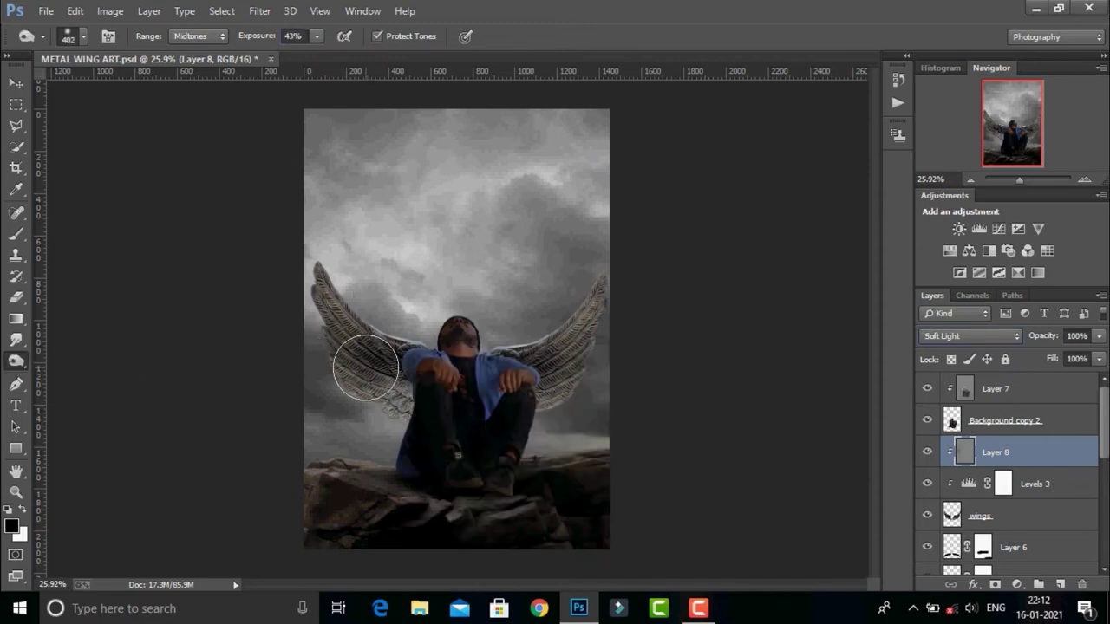
pyautogui.click(698, 607)
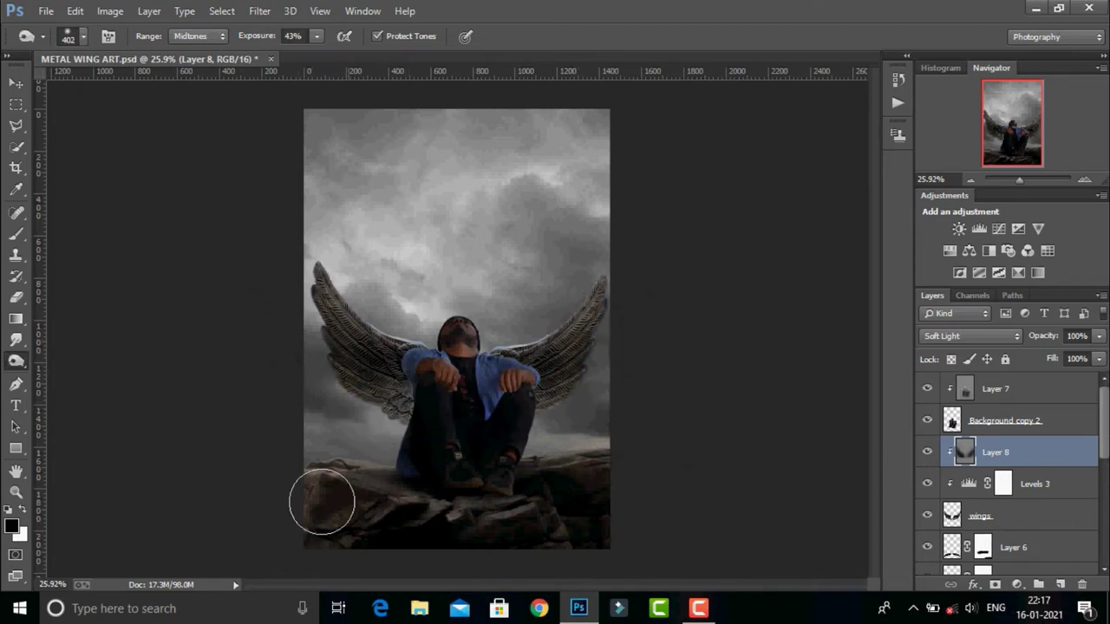
# Dodge the right shoulder and inner right wing with a 170 px brush.
pyautogui.rightClick(15, 361)
pyautogui.click(70, 359)
pyautogui.rightClick(431, 319)
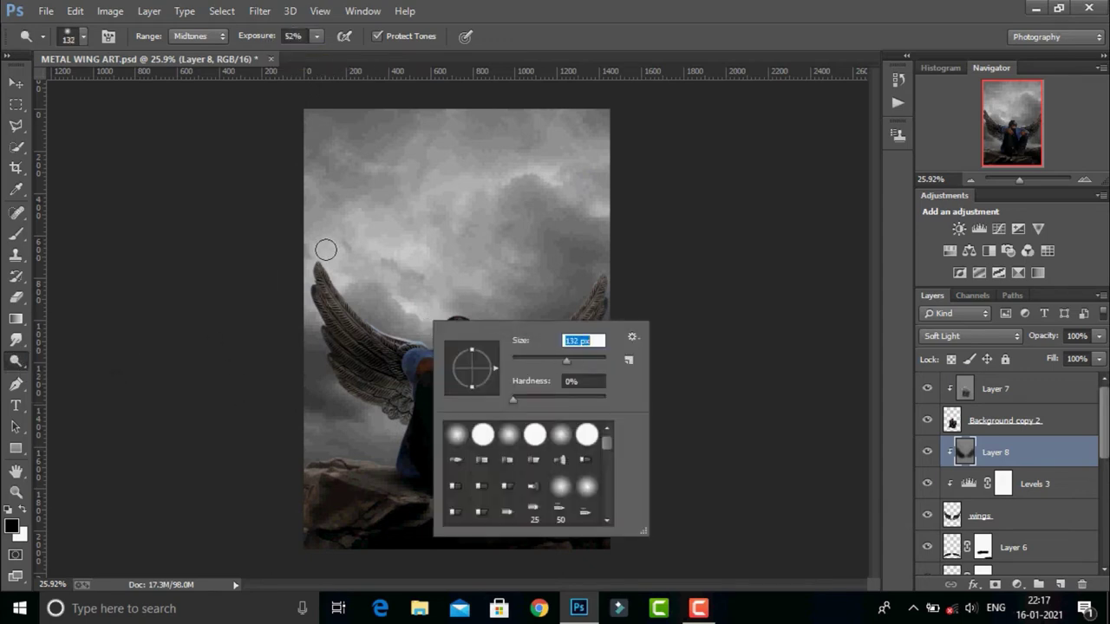
pyautogui.press('Return')
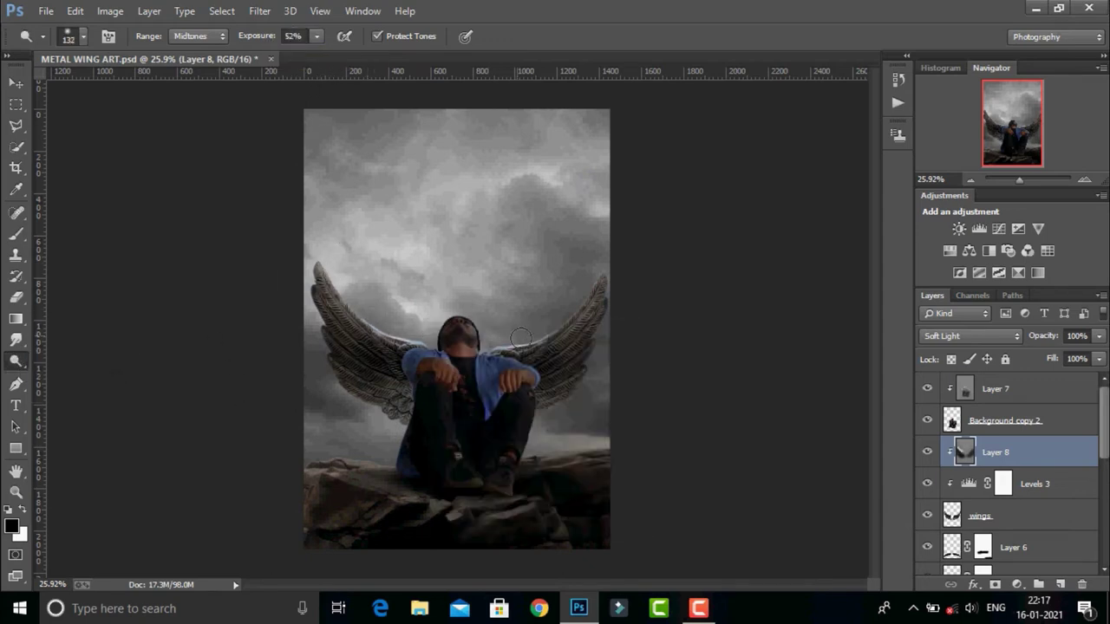
pyautogui.rightClick(521, 337)
pyautogui.press('Return')
pyautogui.moveTo(532, 336); pyautogui.dragTo(478, 347)
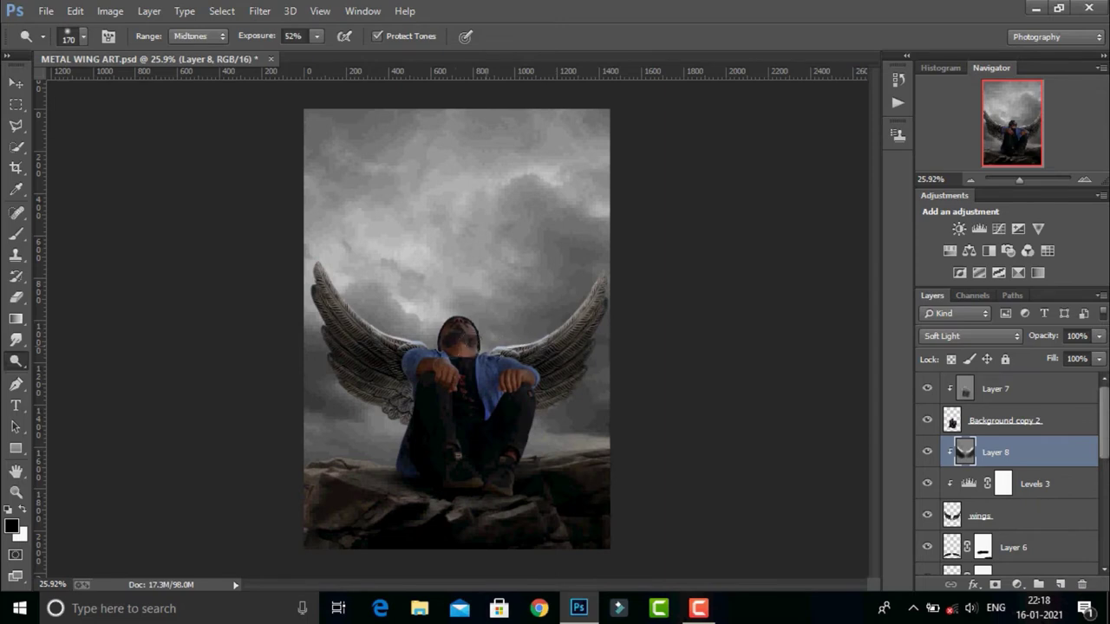
# Add a new empty Layer 9 above Layer 7.
pyautogui.press('v')
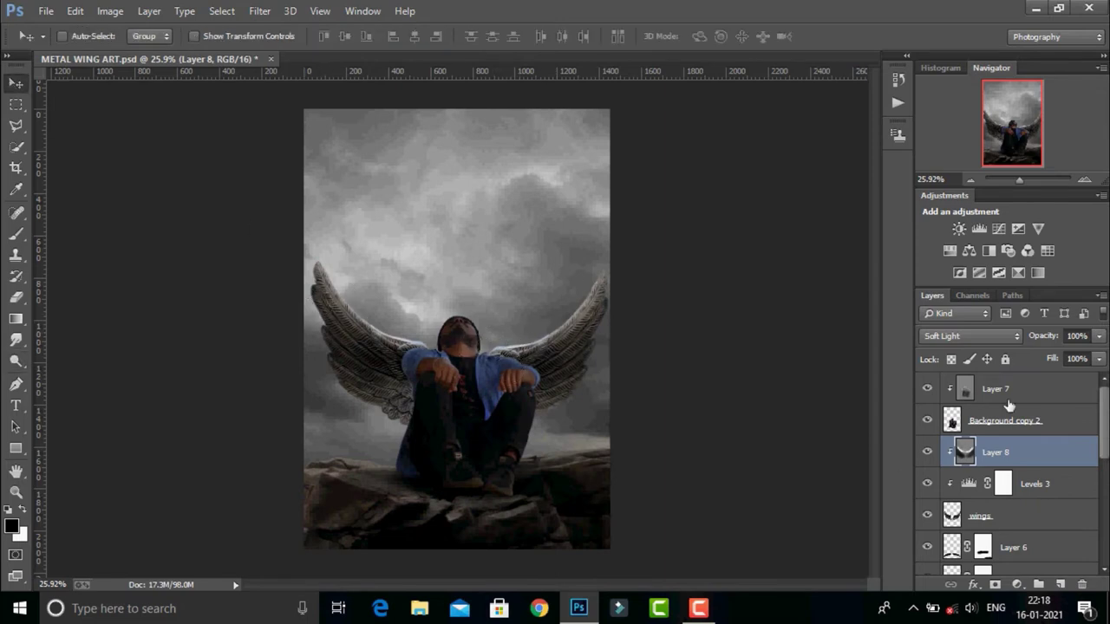
pyautogui.click(1006, 391)
pyautogui.click(1062, 585)
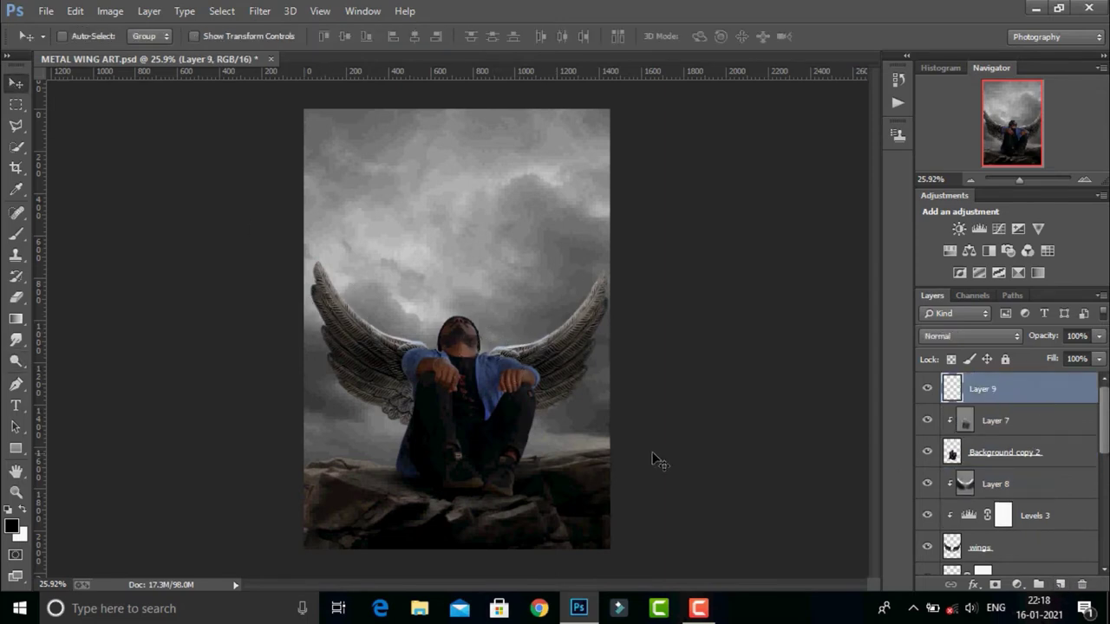
pyautogui.click(17, 234)
pyautogui.rightClick(621, 305)
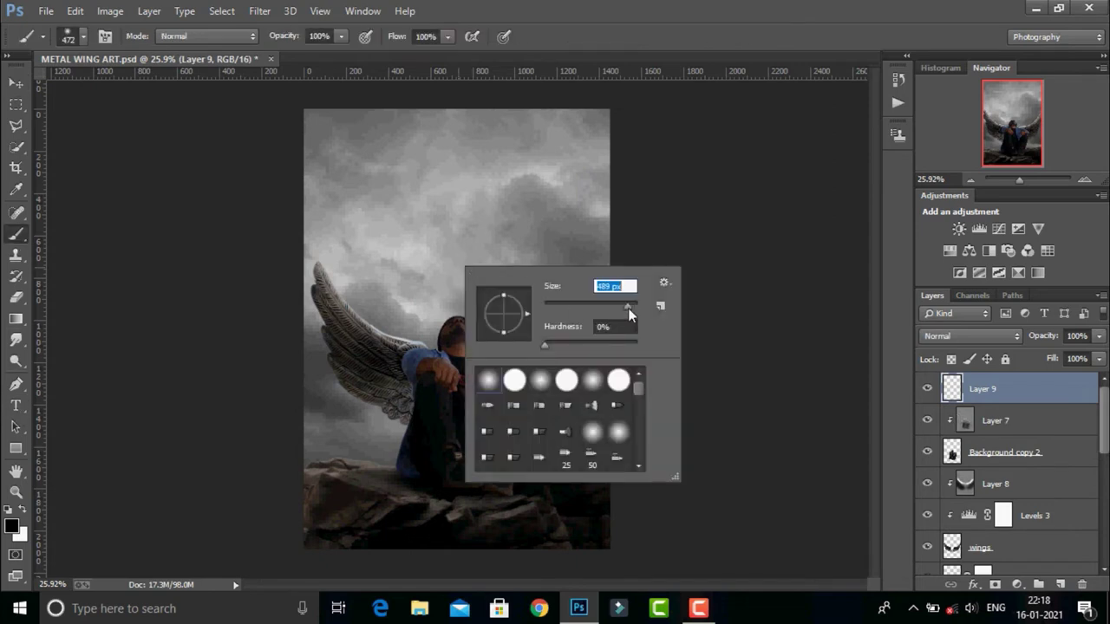
# Paint a large 507 px soft white glow near the top of the sky.
pyautogui.press('x')
pyautogui.rightClick(664, 312)
pyautogui.moveTo(664, 312); pyautogui.dragTo(666, 313)
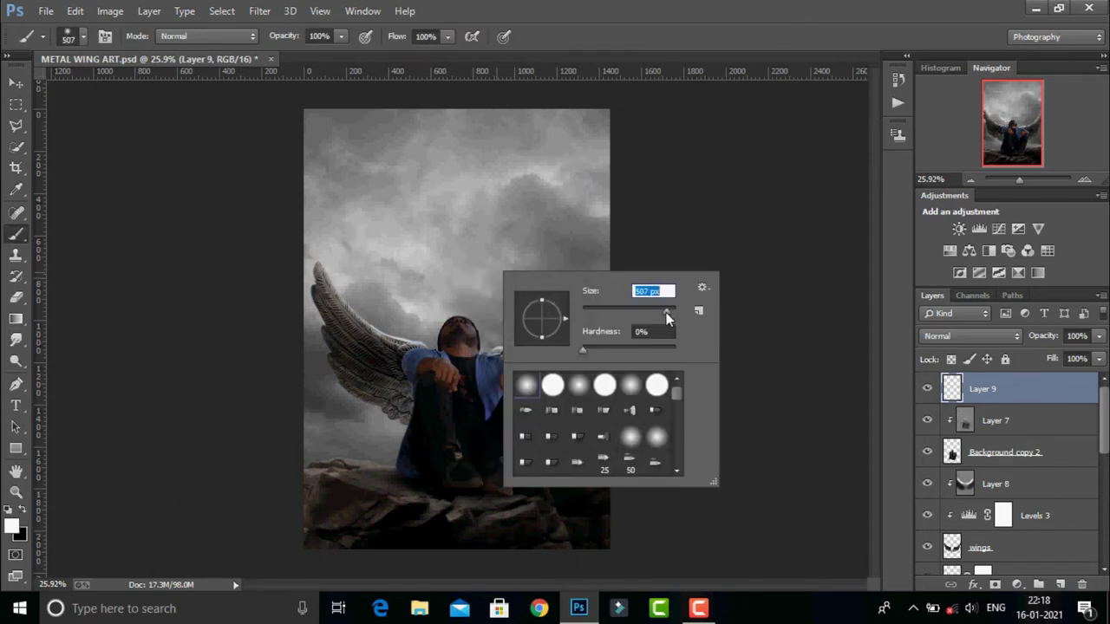
pyautogui.click(458, 218)
pyautogui.press('v')
pyautogui.moveTo(466, 197)
pyautogui.mouseDown()
pyautogui.moveTo(472, 186)
pyautogui.moveTo(484, 260)
pyautogui.mouseUp()
# Enlarge the glow across the sky, set Layer 9 opacity to 55%, and nudge it down.
pyautogui.click(194, 36)
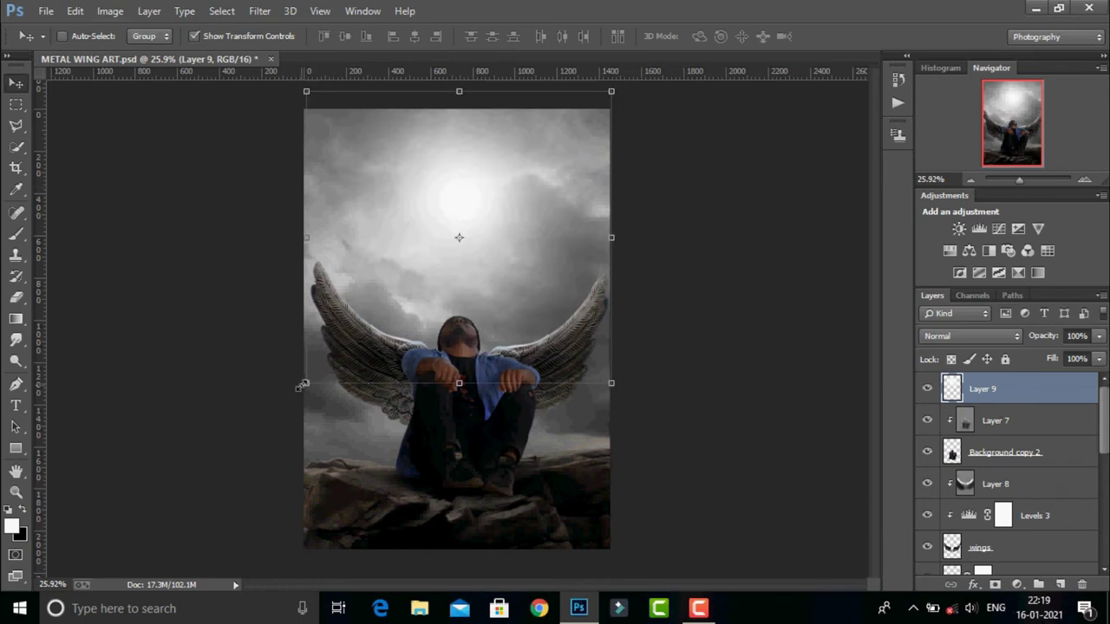
pyautogui.moveTo(303, 385); pyautogui.dragTo(280, 409)
pyautogui.click(736, 37)
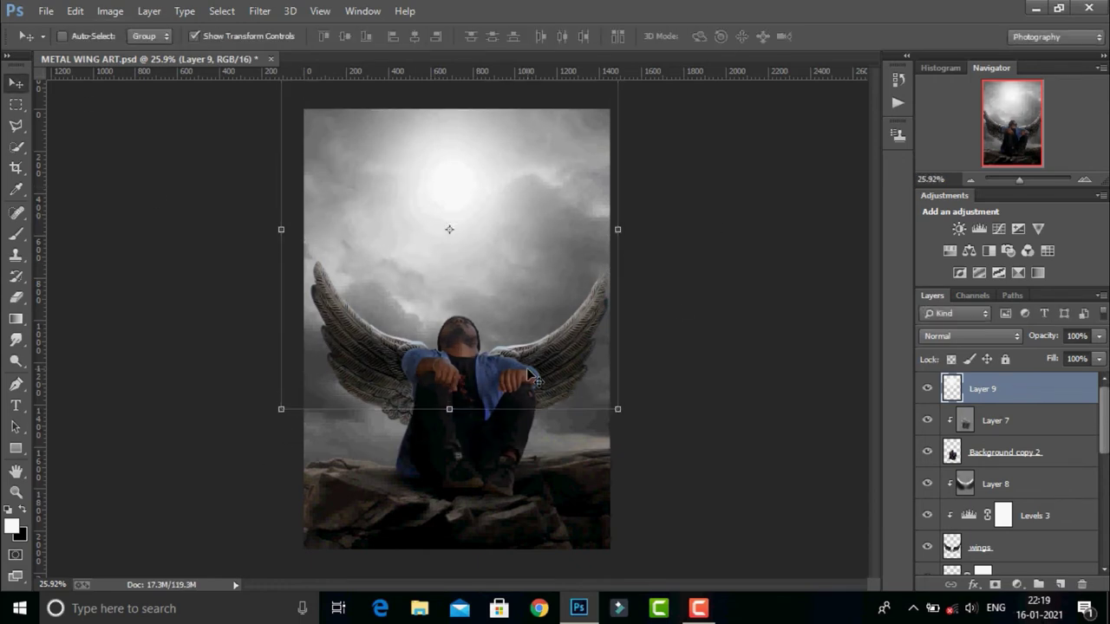
pyautogui.click(1076, 336)
pyautogui.write('55')
pyautogui.press('Return')
pyautogui.moveTo(444, 322); pyautogui.dragTo(473, 327)
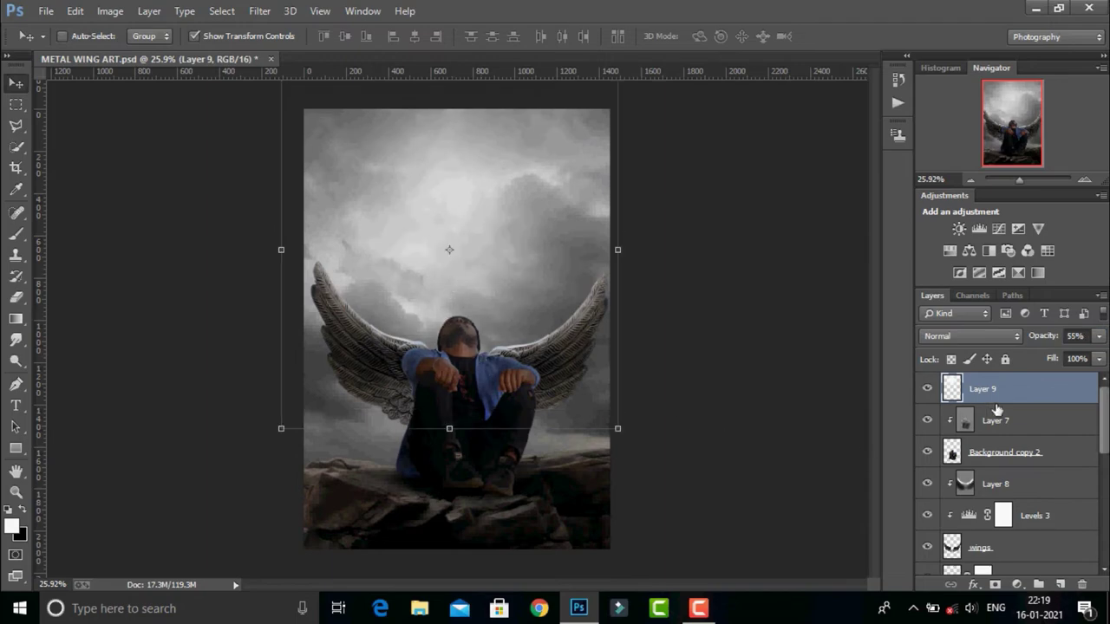
pyautogui.scroll(5, 450, 364)
# Dodge the man's face and hands on Background copy 2 with a 76 px brush.
pyautogui.press('o')
pyautogui.click(1004, 451)
pyautogui.rightClick(619, 364)
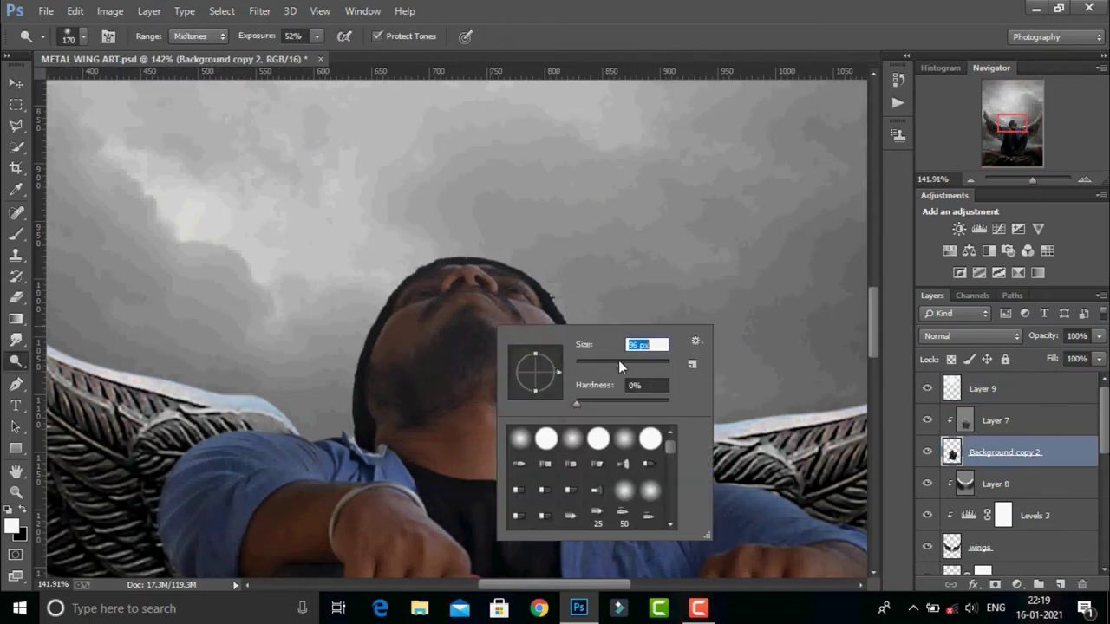
pyautogui.write('76')
pyautogui.press('Return')
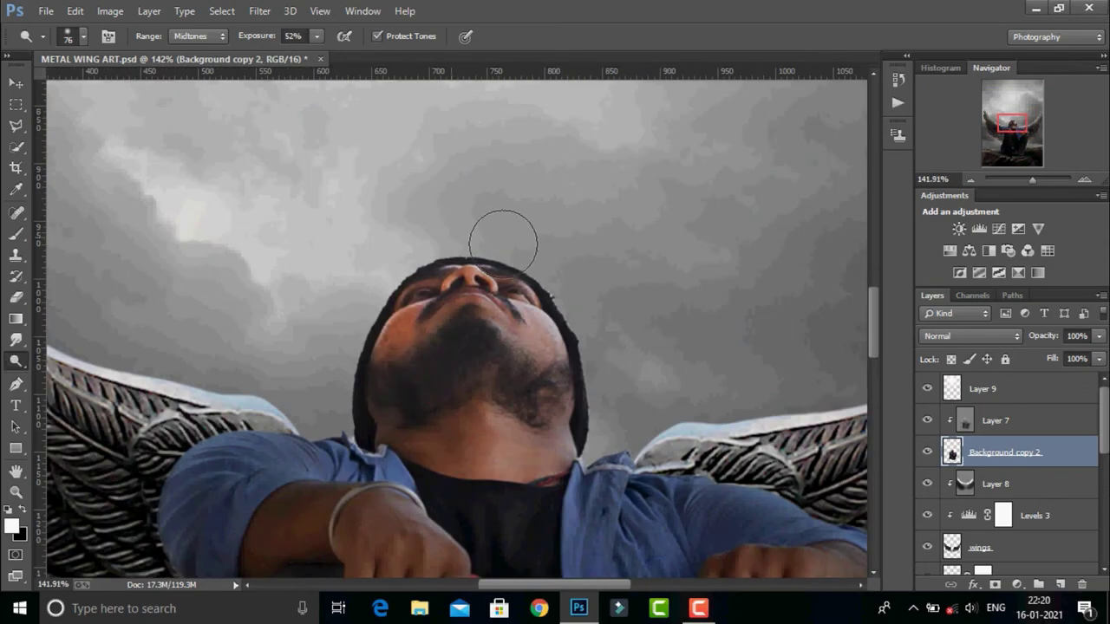
pyautogui.moveTo(500, 235); pyautogui.dragTo(538, 347)
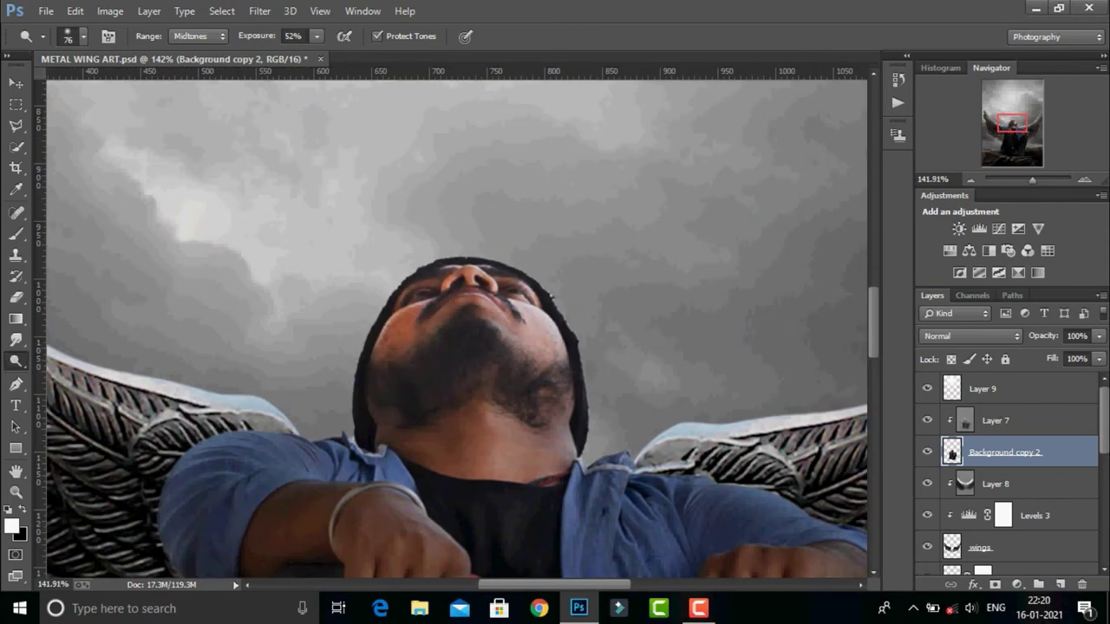
pyautogui.moveTo(1032, 180)
pyautogui.mouseDown()
pyautogui.moveTo(1020, 177)
pyautogui.moveTo(1030, 179)
pyautogui.mouseUp()
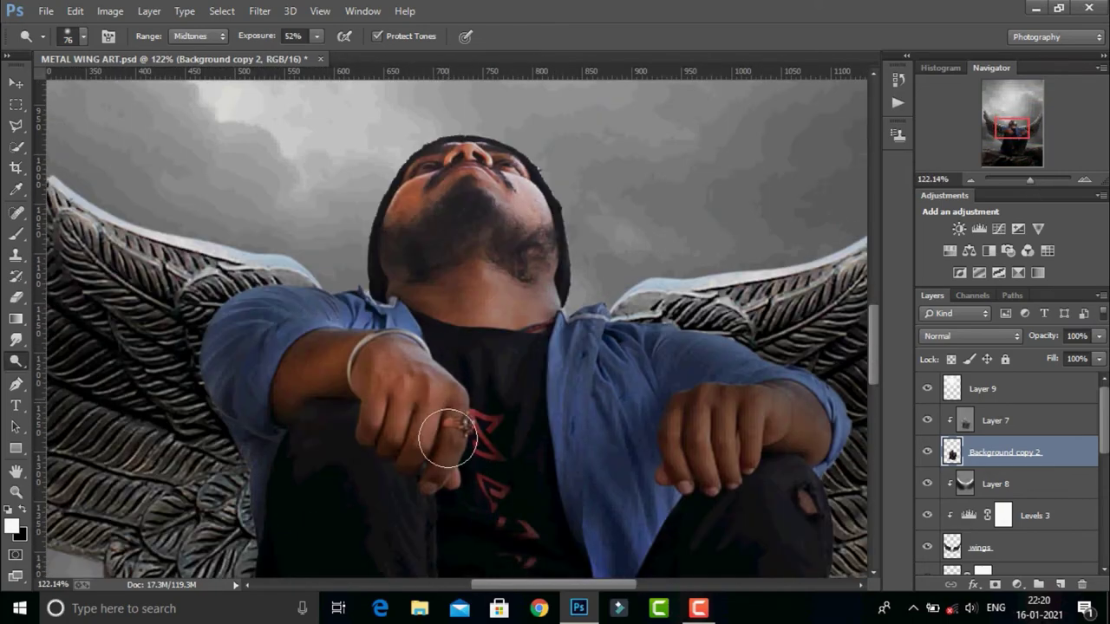
pyautogui.moveTo(447, 437)
pyautogui.mouseDown()
pyautogui.moveTo(719, 453)
pyautogui.moveTo(798, 433)
pyautogui.mouseUp()
pyautogui.moveTo(1017, 176); pyautogui.dragTo(1020, 175)
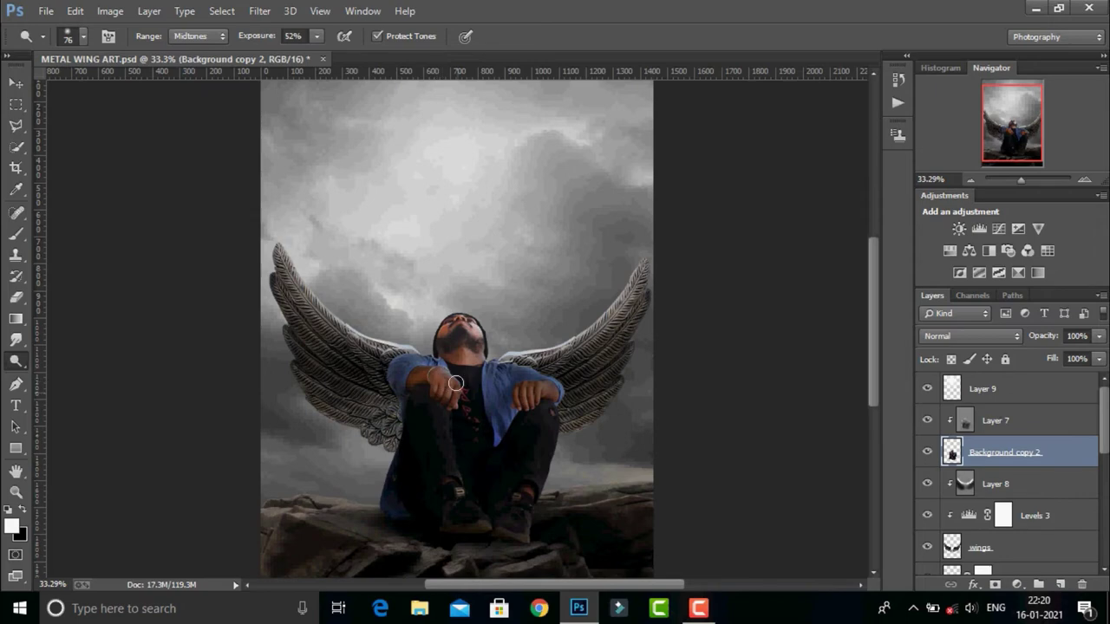
pyautogui.moveTo(1021, 179); pyautogui.dragTo(1019, 179)
# Apply Vibrance -35 and Saturation +61 to the man's layer.
pyautogui.click(1017, 586)
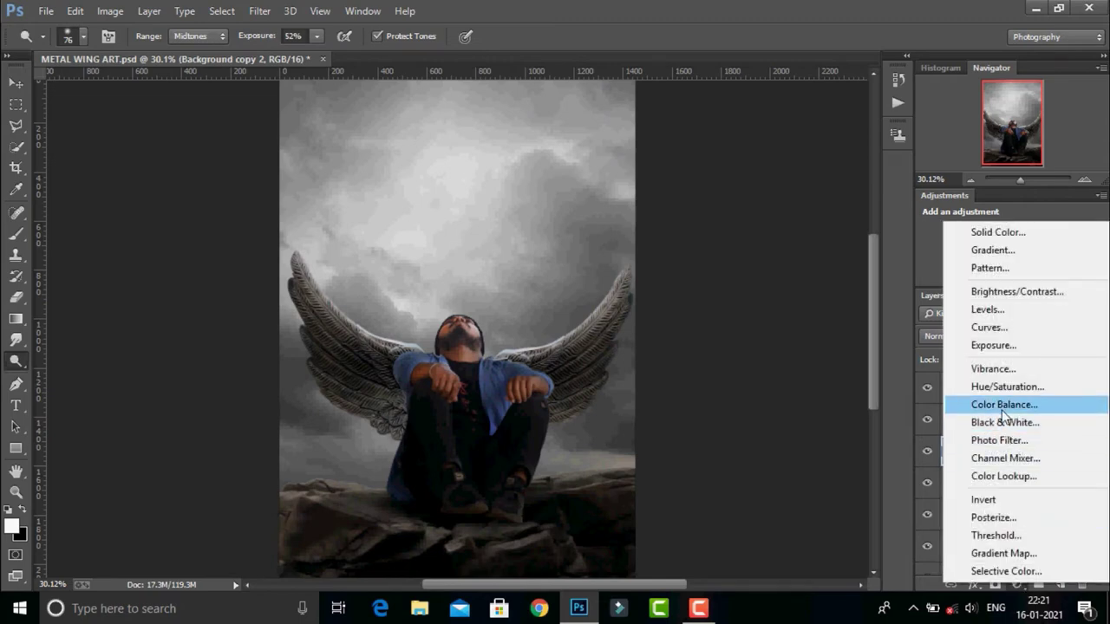
pyautogui.click(940, 453)
pyautogui.click(110, 10)
pyautogui.click(110, 11)
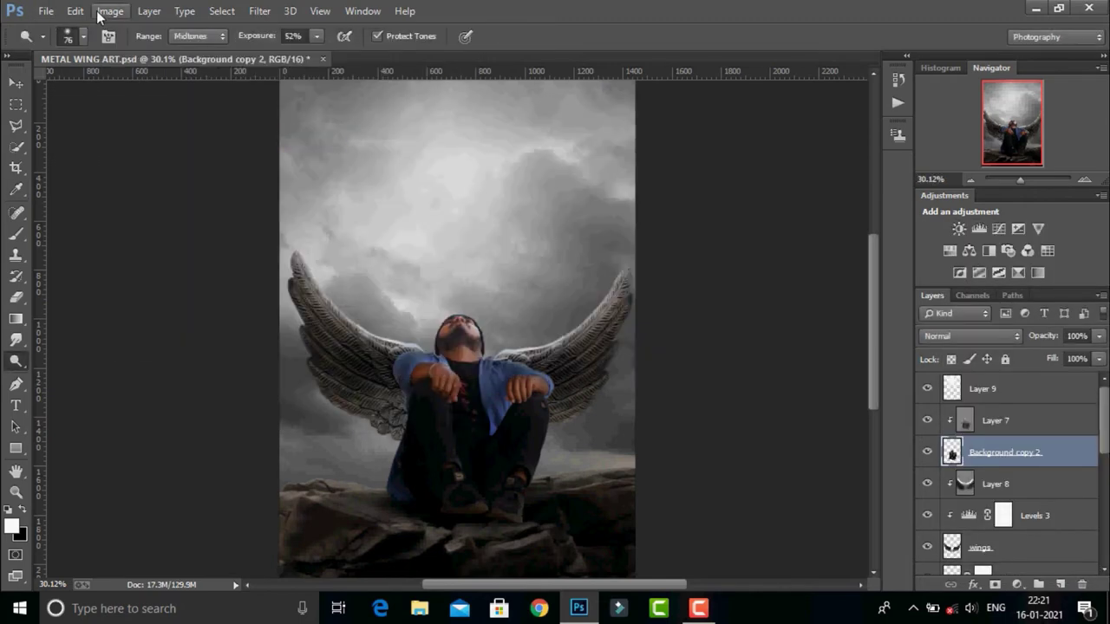
pyautogui.click(299, 121)
pyautogui.moveTo(784, 167); pyautogui.dragTo(793, 168)
pyautogui.moveTo(726, 217); pyautogui.dragTo(699, 220)
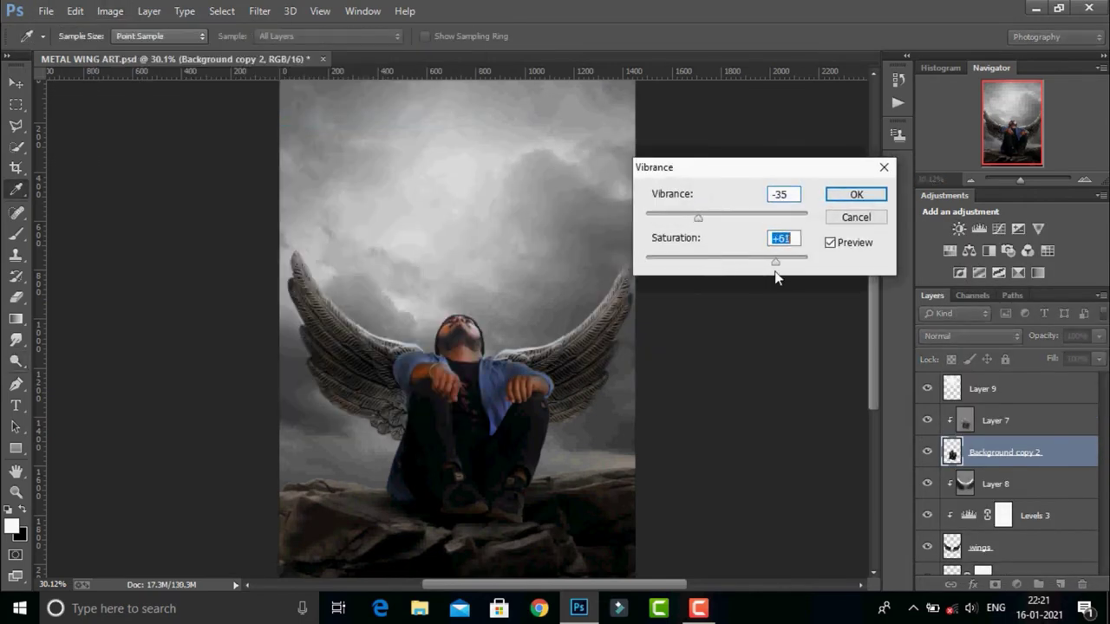
pyautogui.click(855, 195)
pyautogui.press('o')
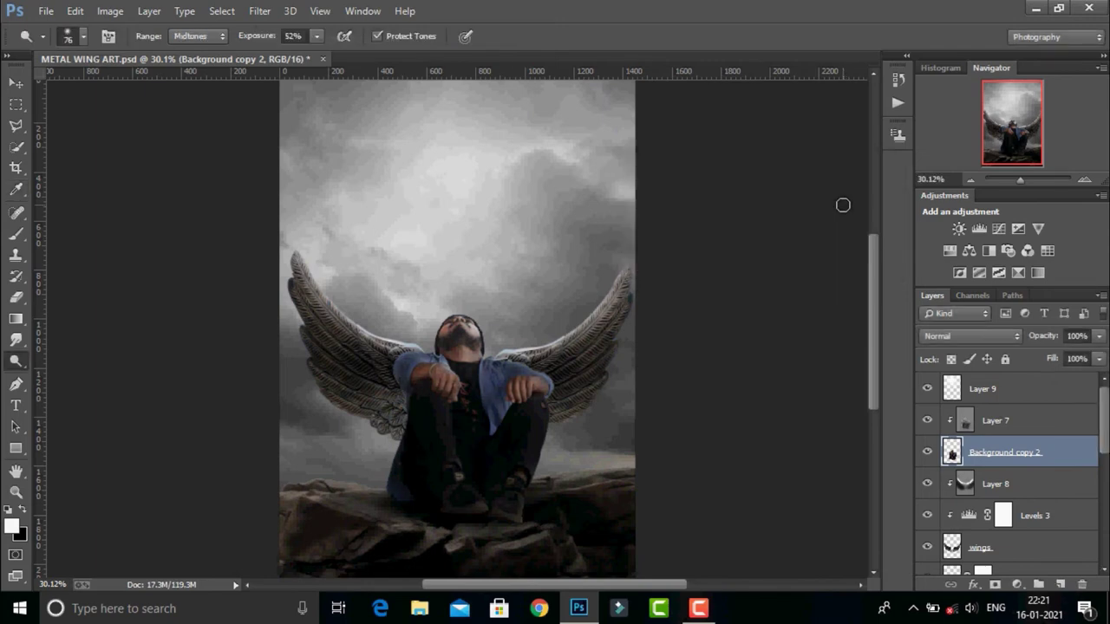
pyautogui.click(999, 392)
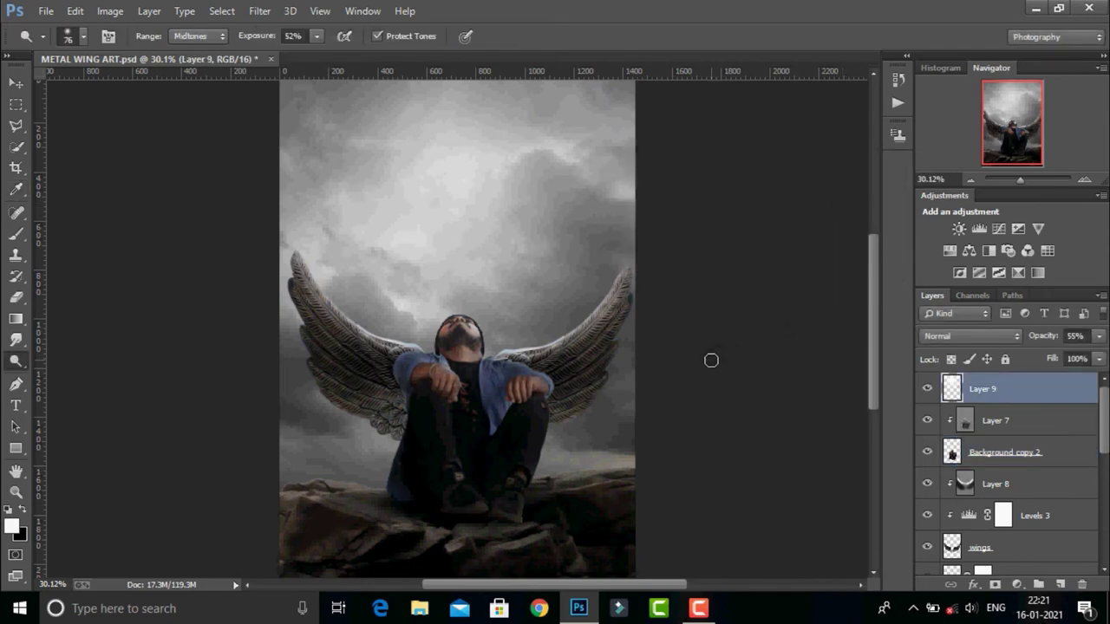
# Add a new Layer 10 above Layer 5 and fill it with 50% Gray.
pyautogui.scroll(-1, 1006, 477)
pyautogui.scroll(-2, 1006, 477)
pyautogui.click(1006, 507)
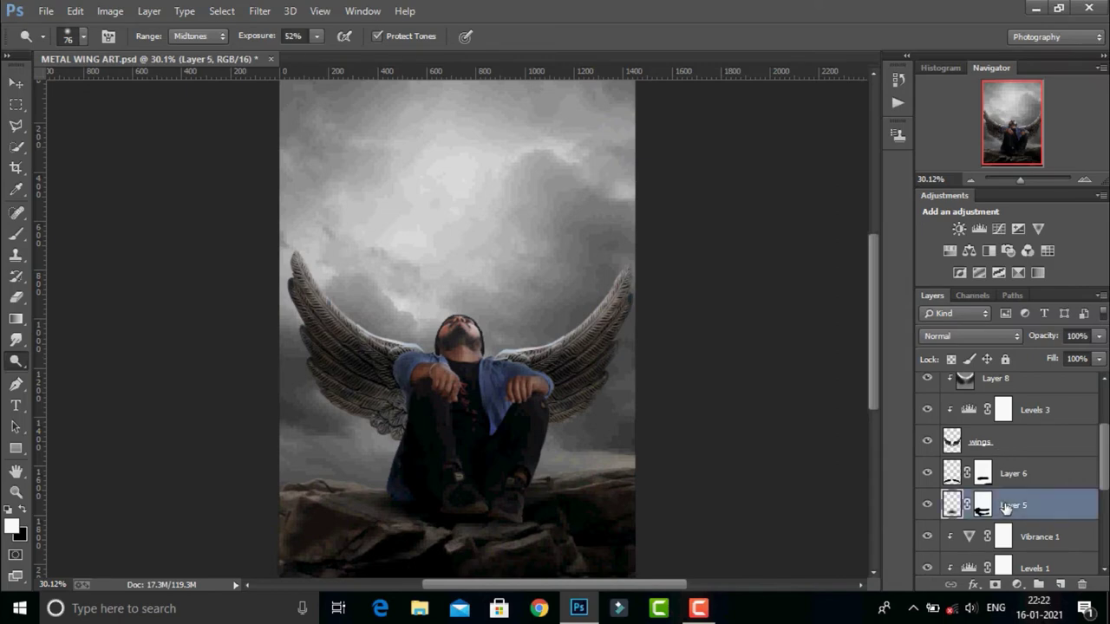
pyautogui.hotkey('ctrl', 'shift', 'alt', 'n')
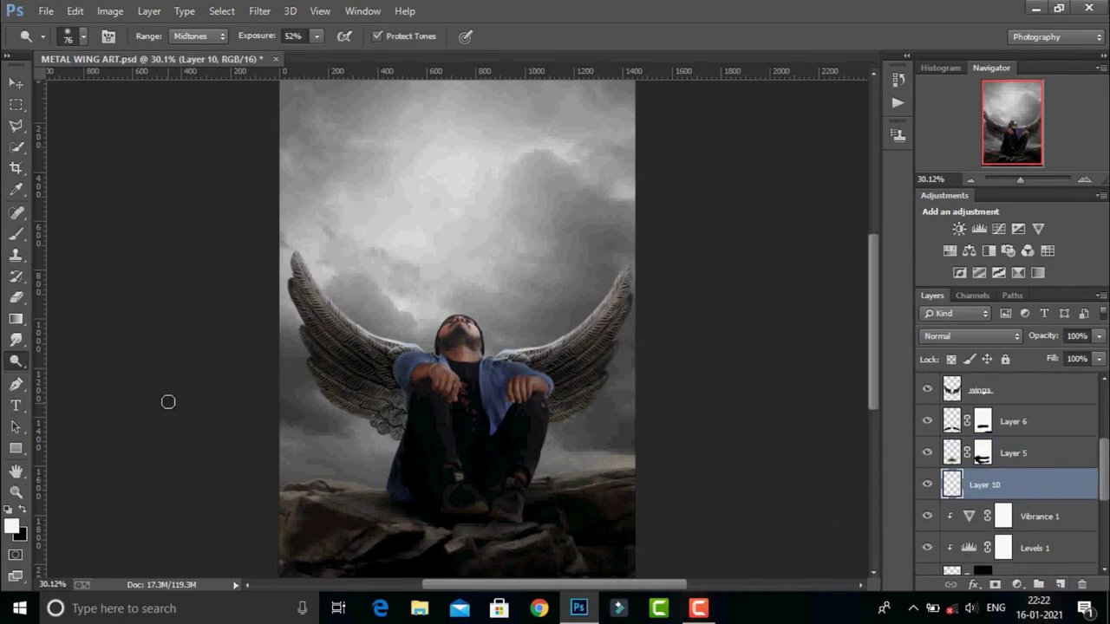
pyautogui.click(74, 11)
pyautogui.click(136, 225)
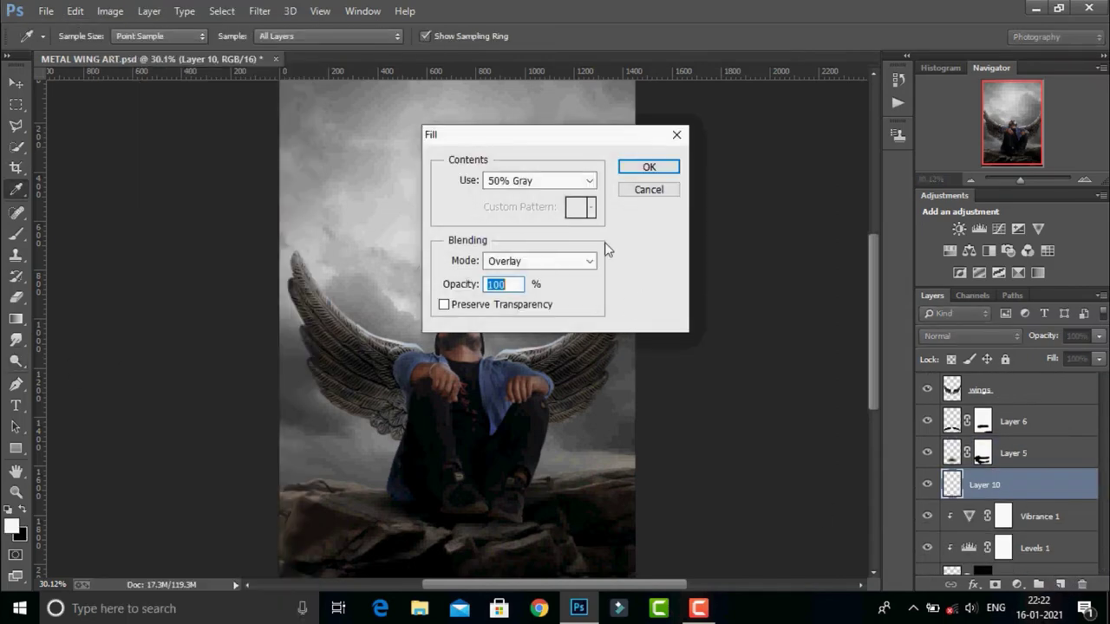
pyautogui.click(636, 166)
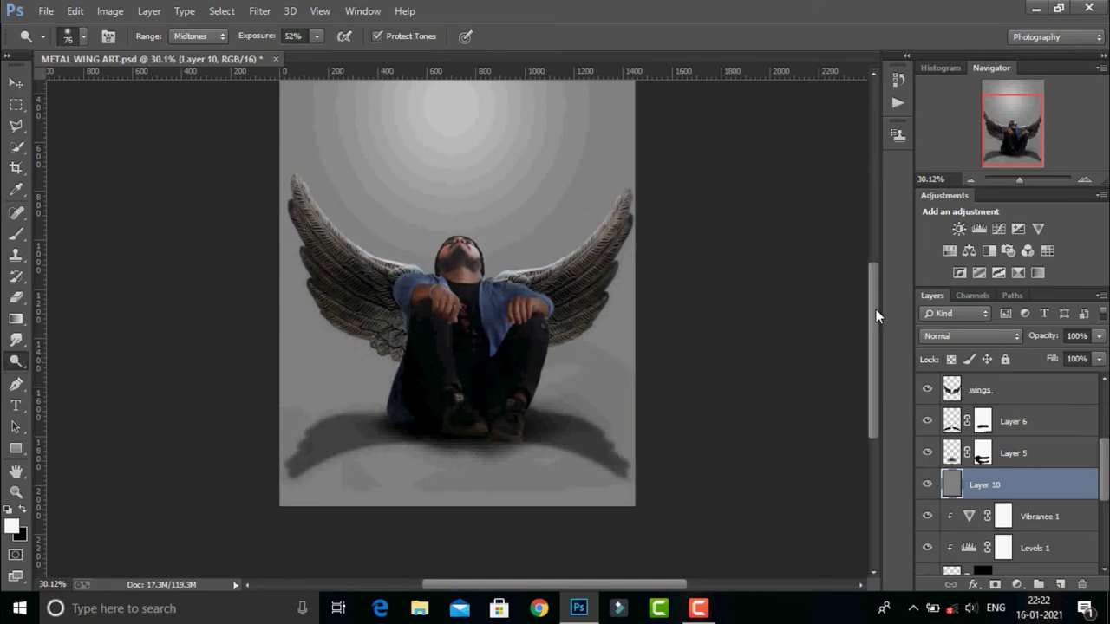
# Clip the grey layer to the rocks and set its blend mode to Soft Light.
pyautogui.rightClick(1028, 485)
pyautogui.click(755, 336)
pyautogui.click(971, 336)
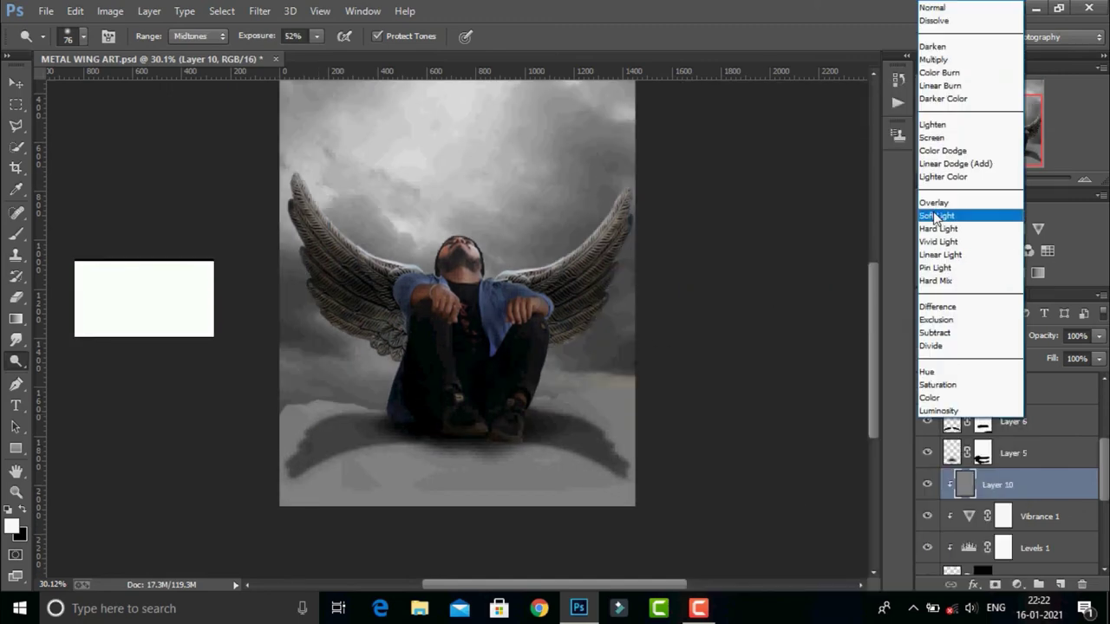
pyautogui.click(935, 217)
# Burn the foreground rocks at 53% exposure on the grey layer.
pyautogui.hotkey('shift', 'o')
pyautogui.rightClick(403, 462)
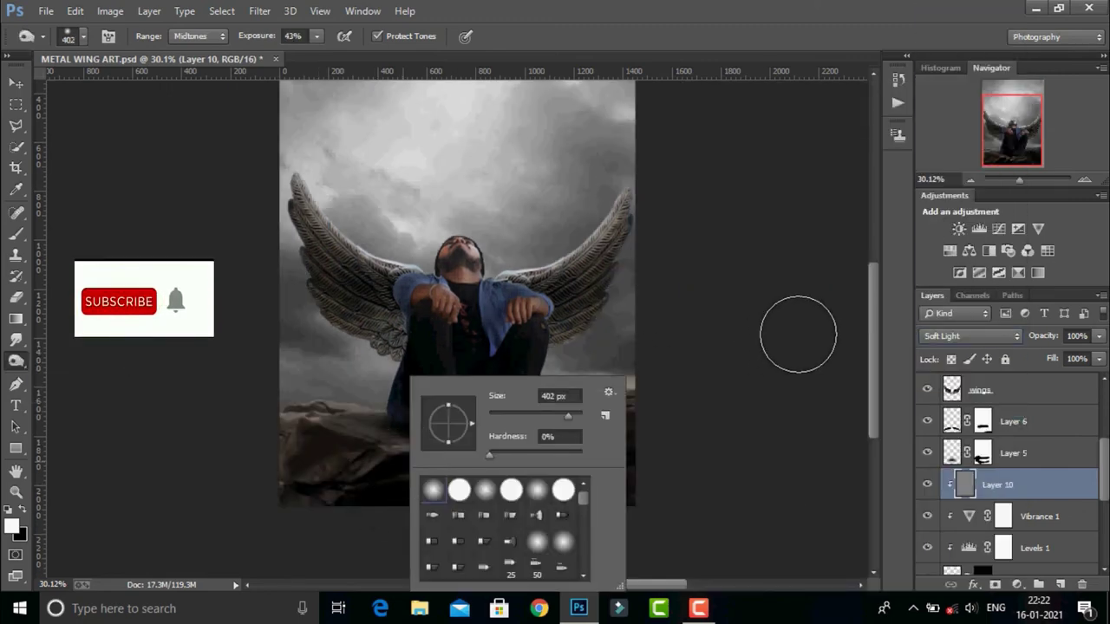
pyautogui.click(798, 335)
pyautogui.press('5')
pyautogui.press('3')
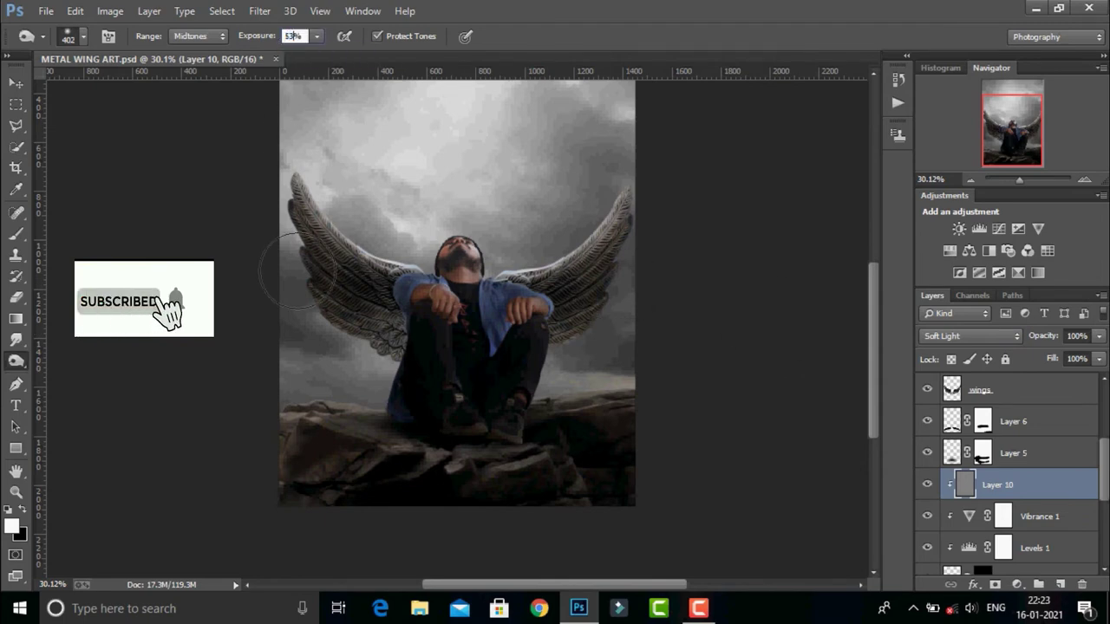
pyautogui.moveTo(286, 470); pyautogui.dragTo(572, 442)
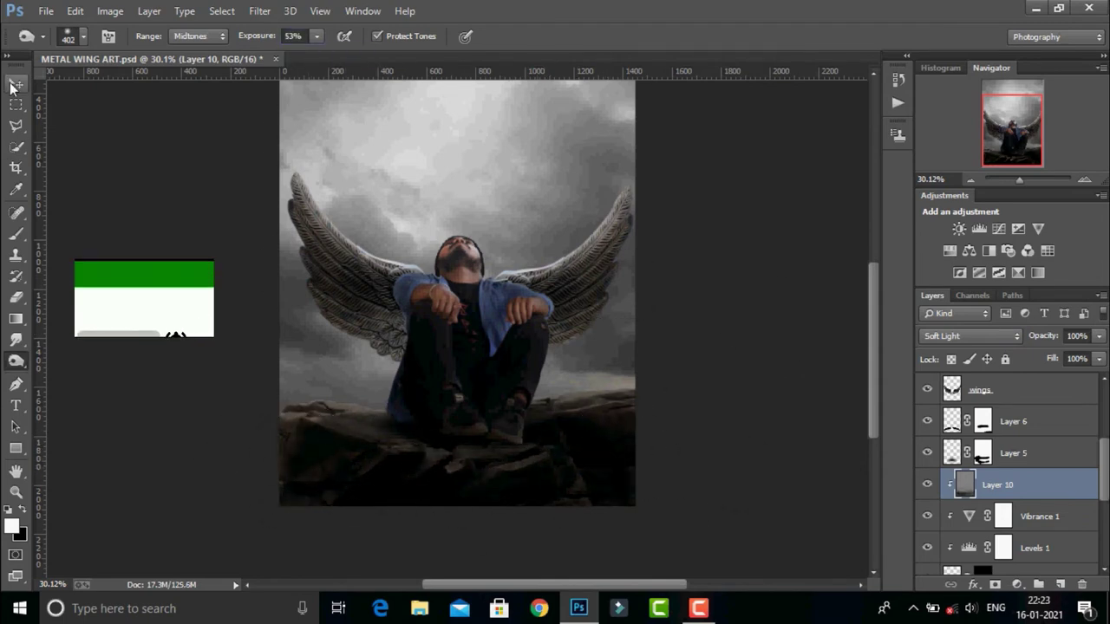
pyautogui.rightClick(15, 361)
pyautogui.click(73, 360)
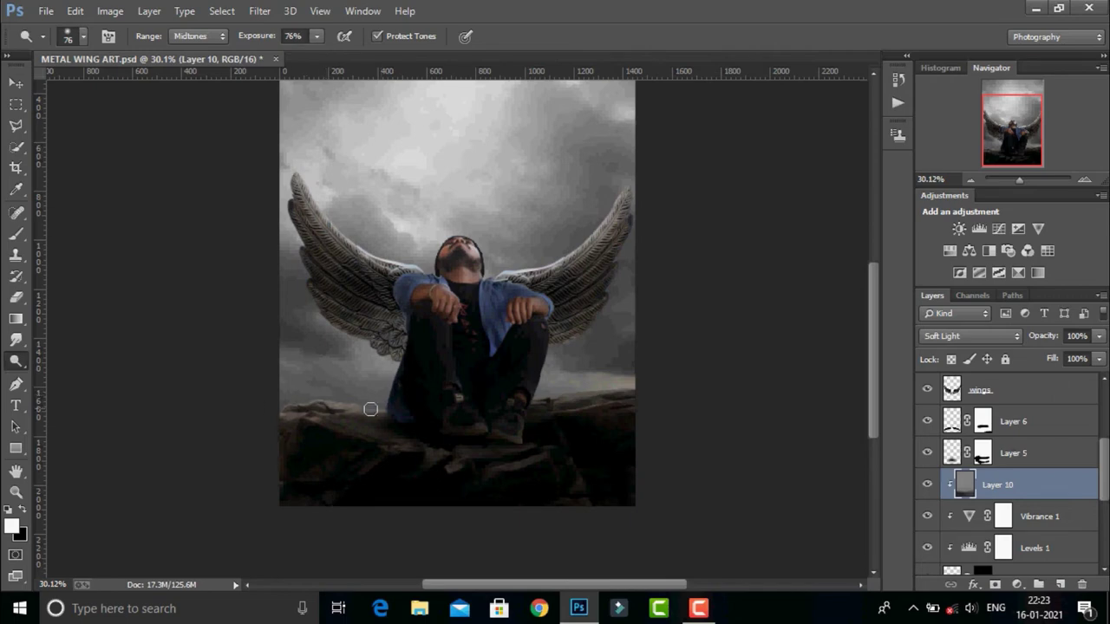
pyautogui.press('v')
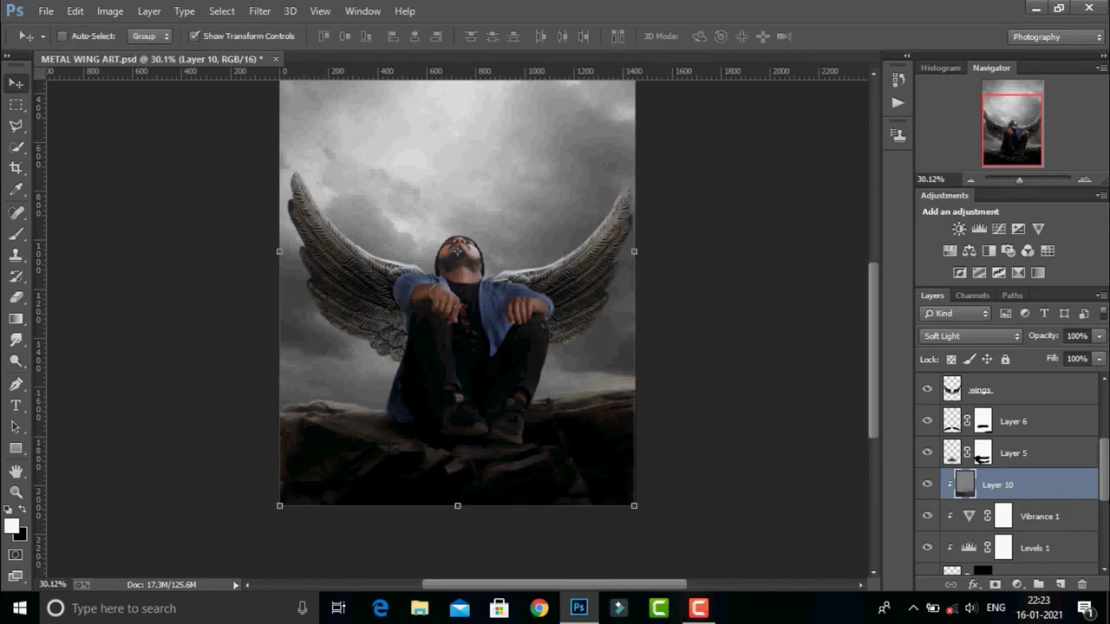
pyautogui.scroll(2, 1106, 436)
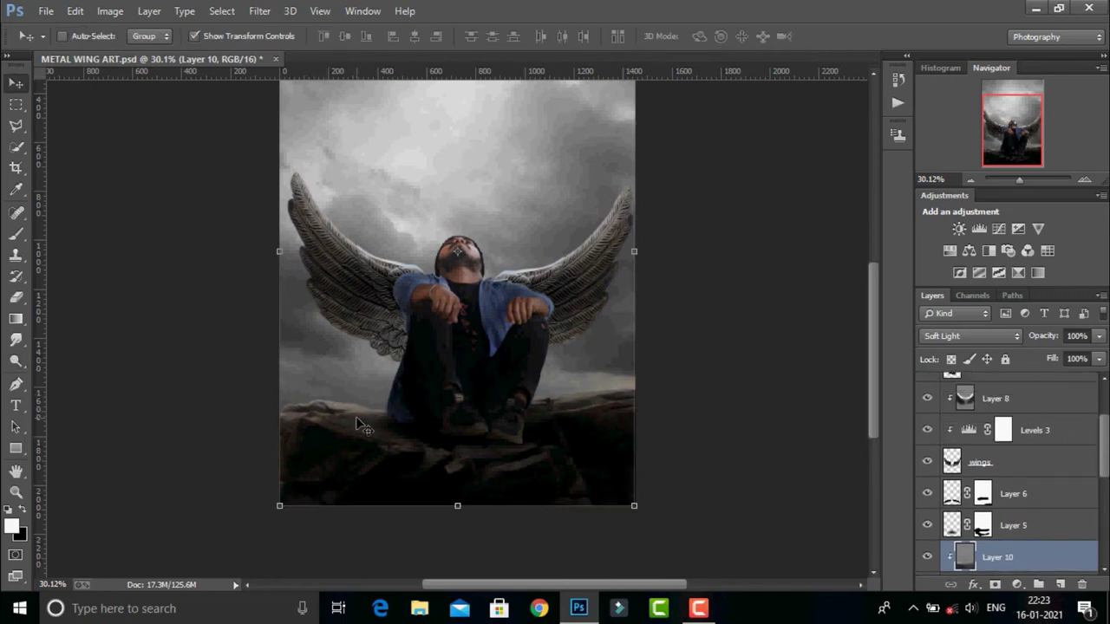
pyautogui.scroll(2, 1006, 434)
pyautogui.scroll(1, 1006, 433)
# Add Color Lookup 1 above Layer 9 with a teal-tinted lookup preset.
pyautogui.click(997, 395)
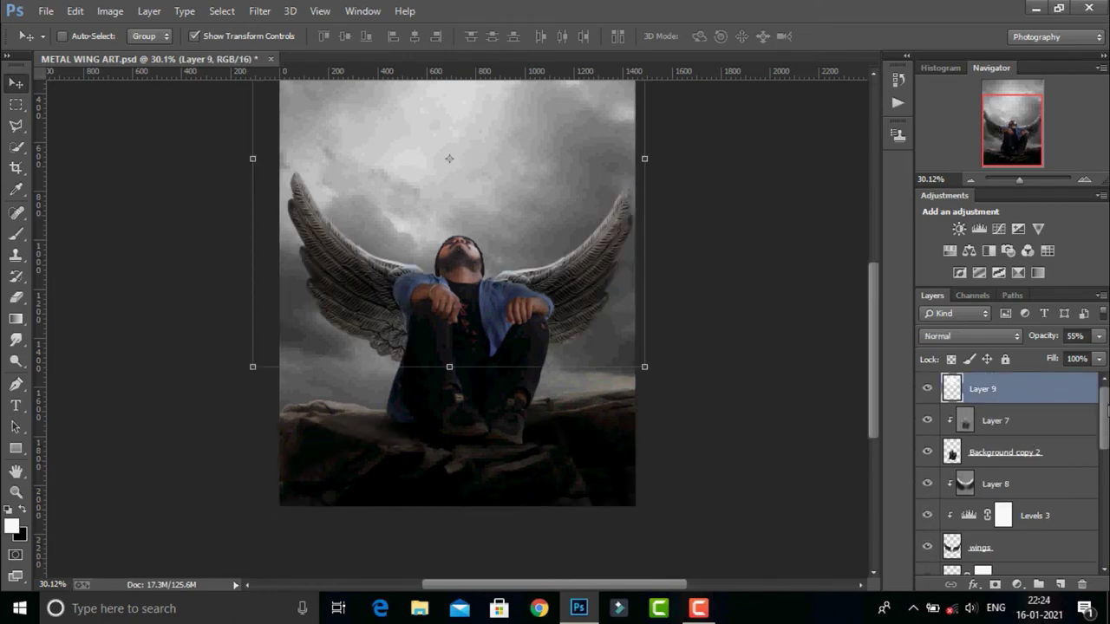
pyautogui.click(1017, 584)
pyautogui.click(980, 486)
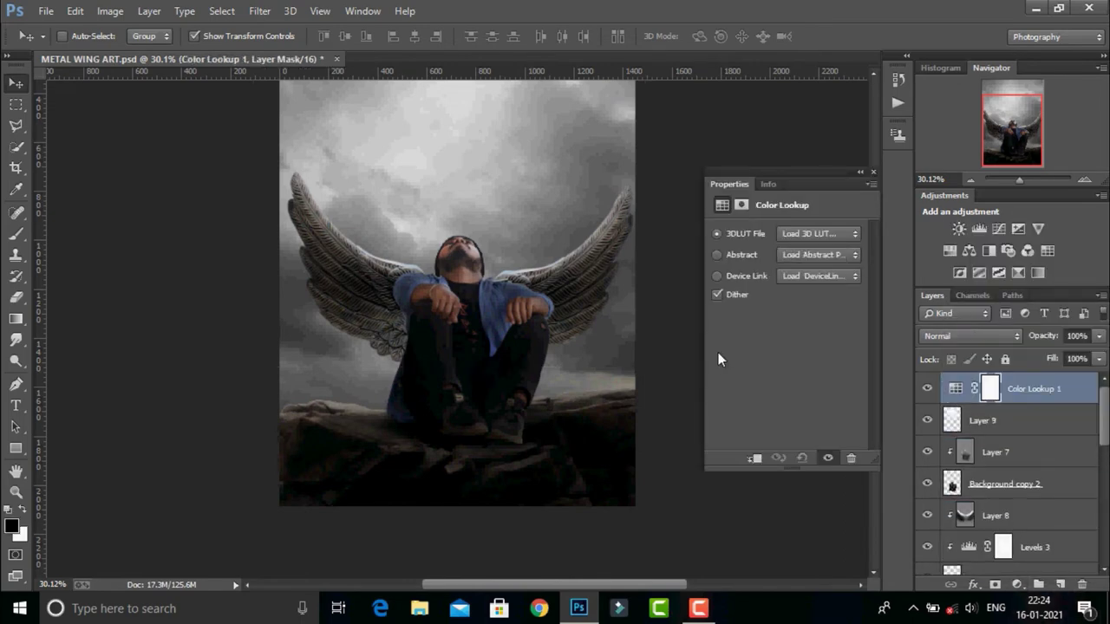
pyautogui.click(833, 233)
pyautogui.click(819, 201)
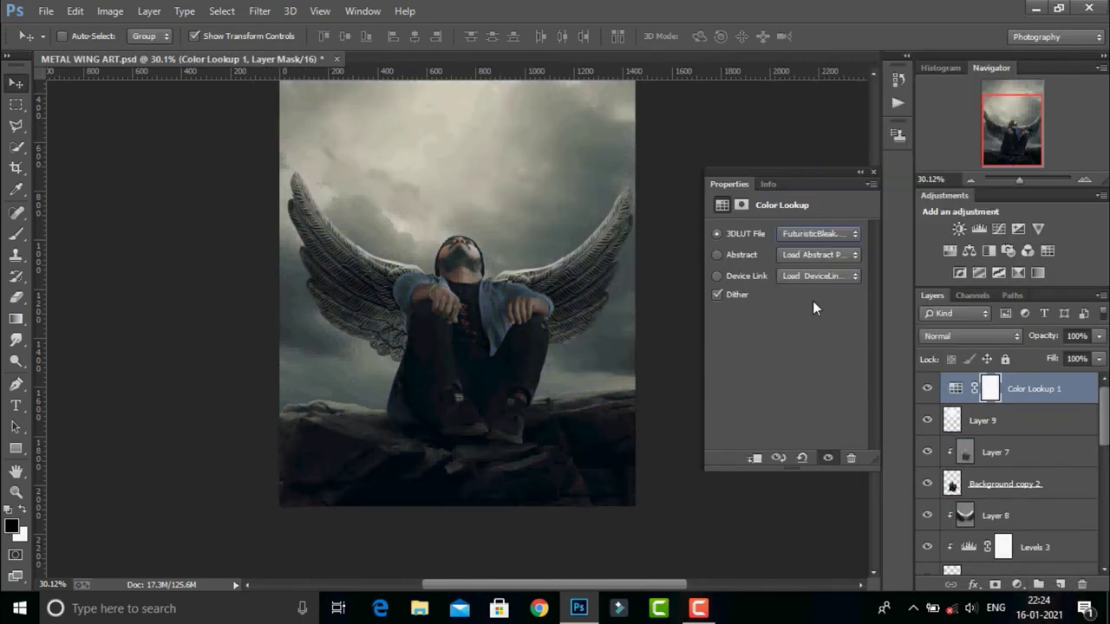
pyautogui.click(869, 177)
pyautogui.moveTo(1020, 185); pyautogui.dragTo(1017, 181)
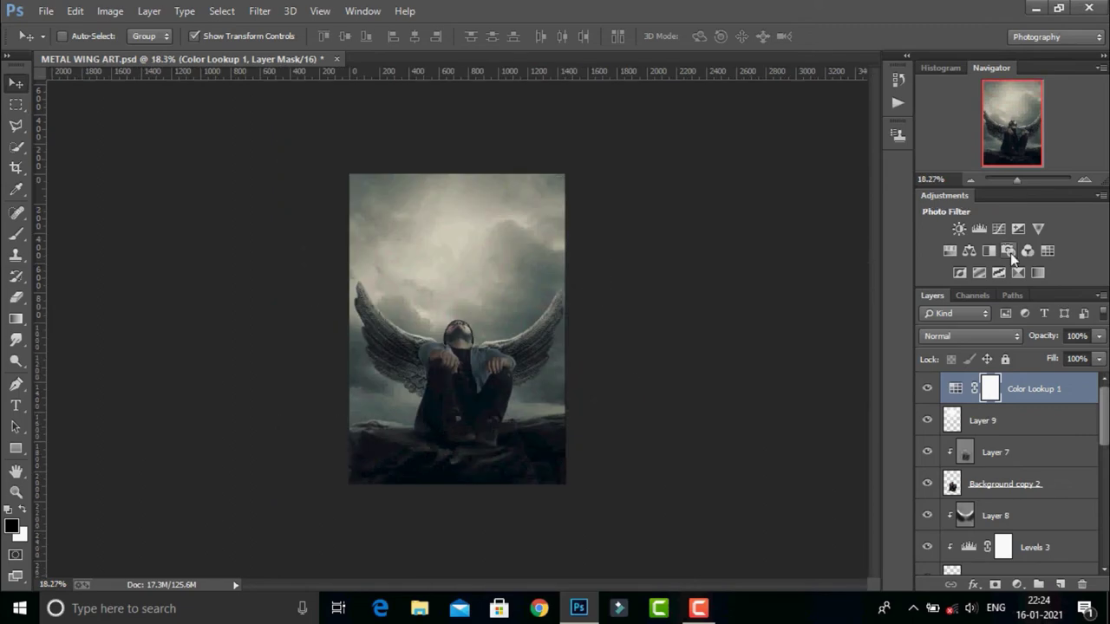
# Blend Color Lookup 1 as Color at 55% opacity.
pyautogui.click(971, 335)
pyautogui.click(954, 392)
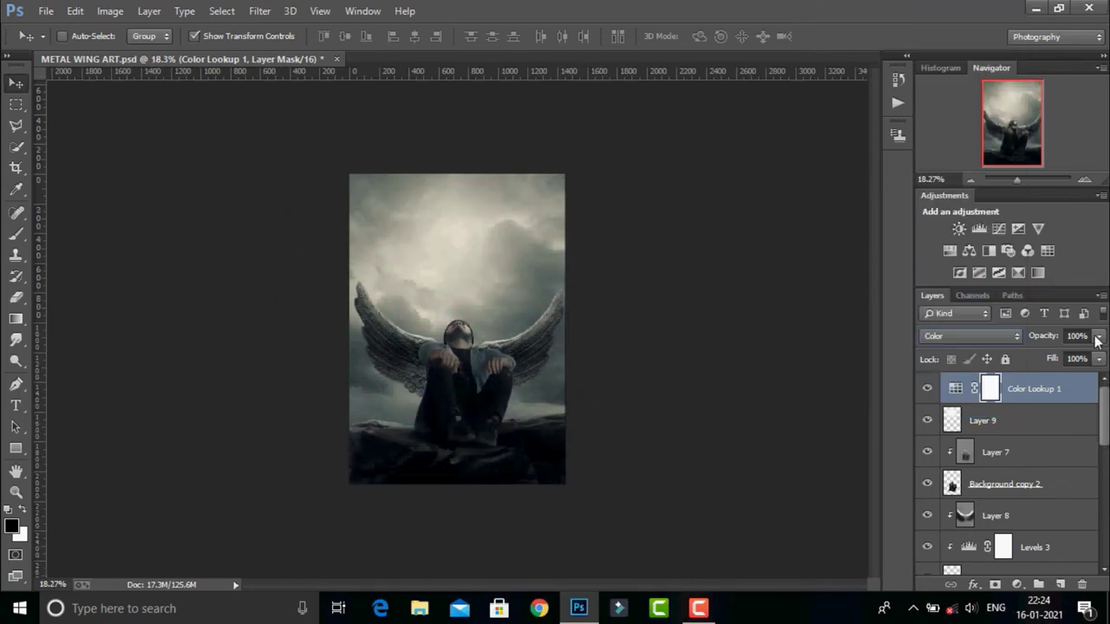
pyautogui.click(1045, 338)
pyautogui.write('55')
pyautogui.moveTo(1016, 179); pyautogui.dragTo(1019, 179)
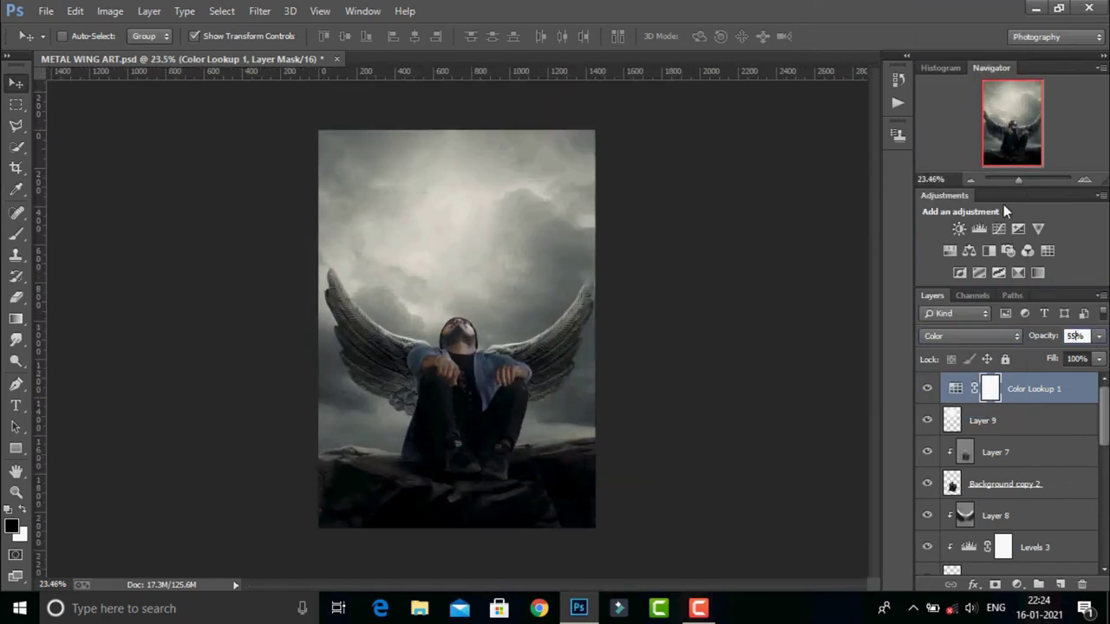
# Add Color Lookup 2 using Candlelight.CUBE, blended as Luminosity.
pyautogui.click(1047, 251)
pyautogui.click(810, 231)
pyautogui.click(814, 166)
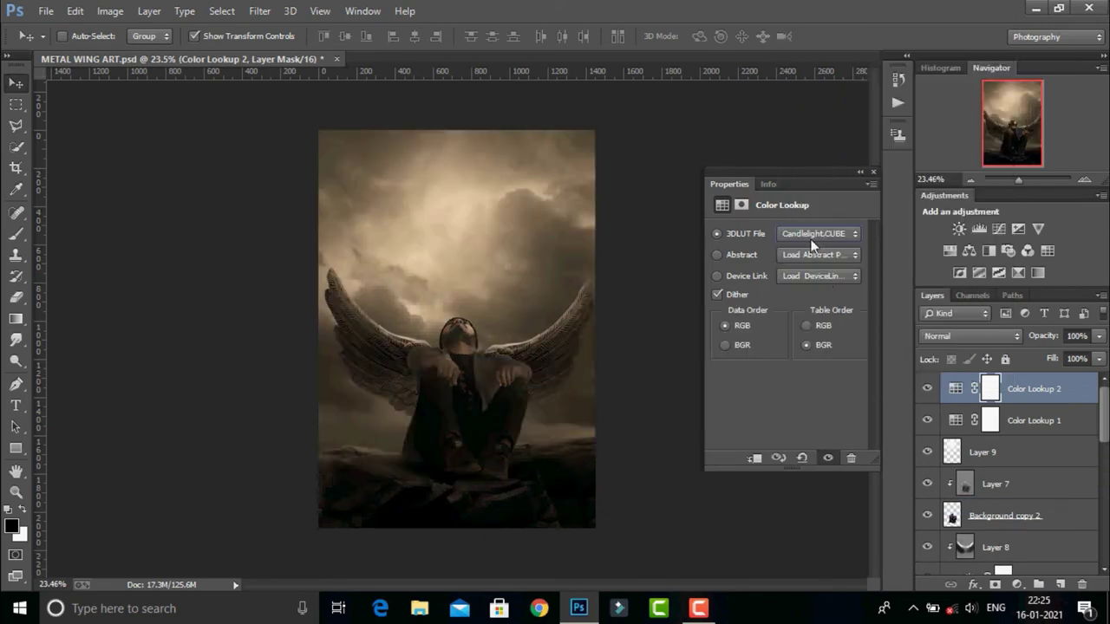
pyautogui.click(818, 234)
pyautogui.press('Down')
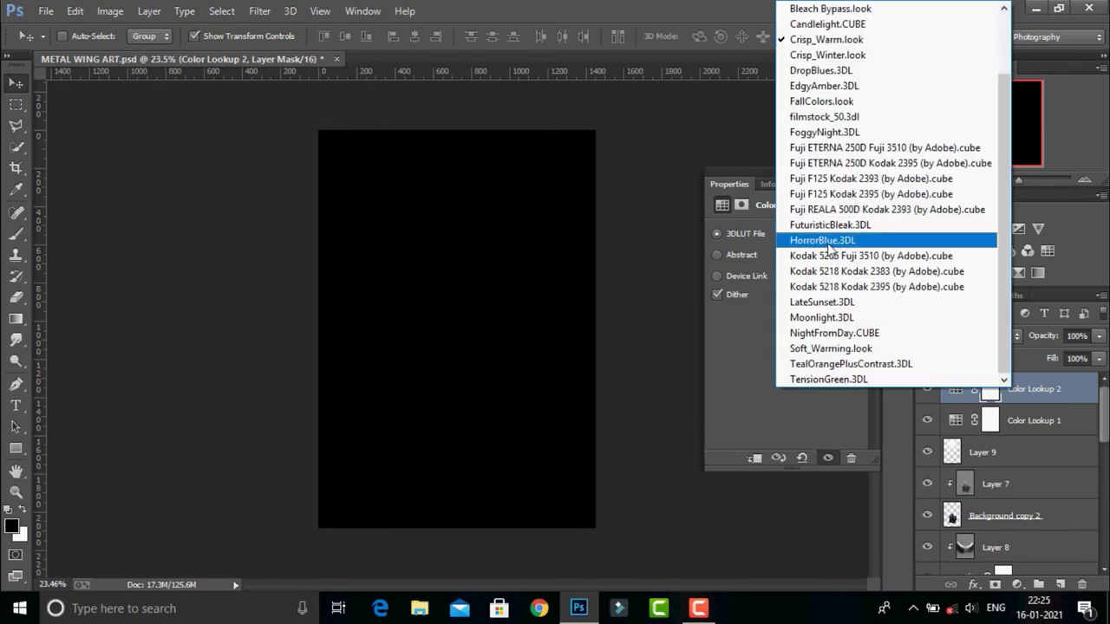
pyautogui.click(828, 26)
pyautogui.click(971, 336)
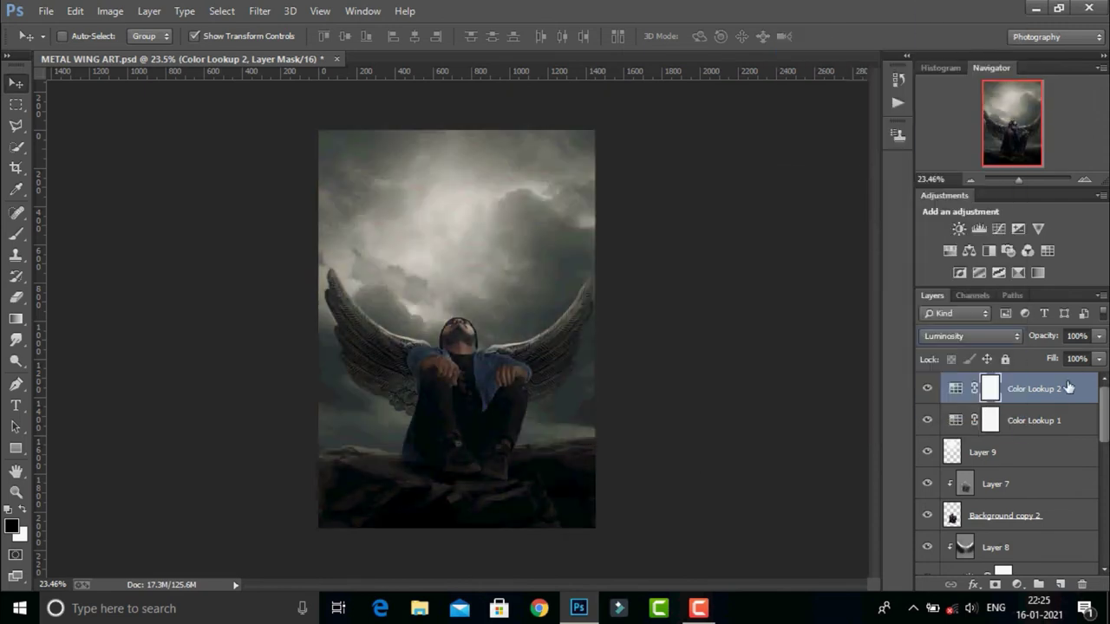
# Add a Gradient Map with its left stop set to dark purple #483a57.
pyautogui.click(1016, 587)
pyautogui.click(972, 559)
pyautogui.click(812, 239)
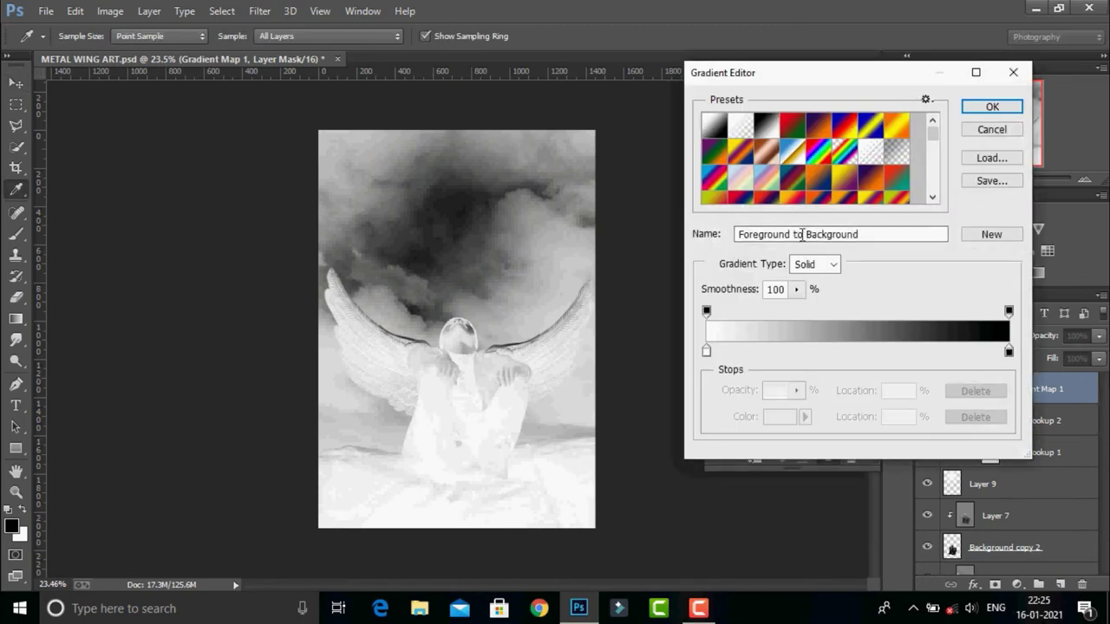
pyautogui.press('Escape')
pyautogui.click(719, 274)
pyautogui.click(791, 238)
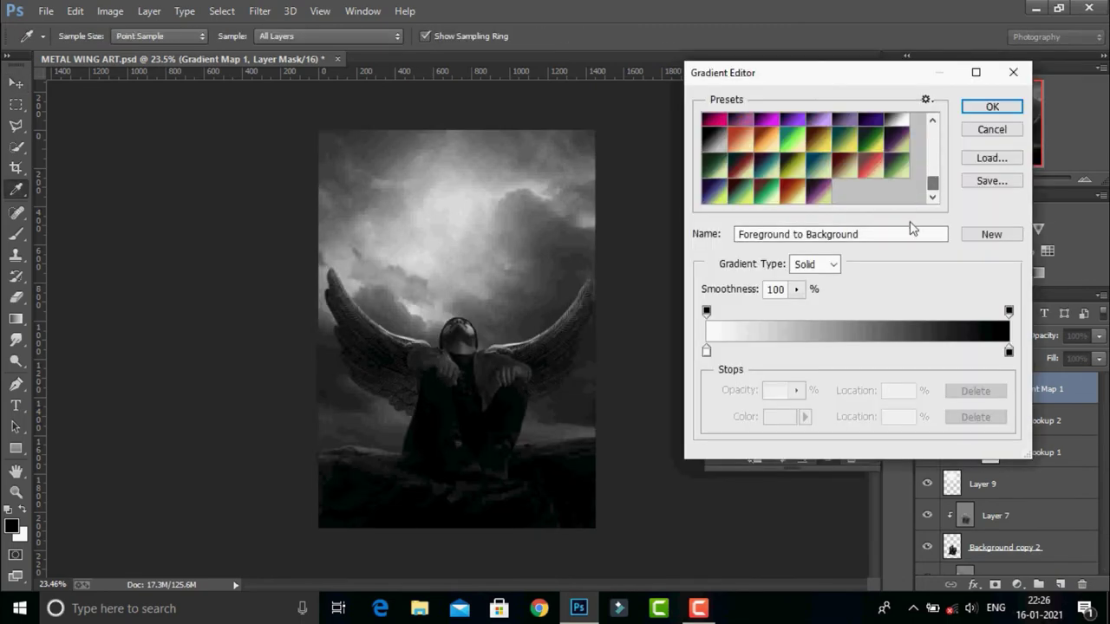
pyautogui.click(706, 350)
pyautogui.click(780, 416)
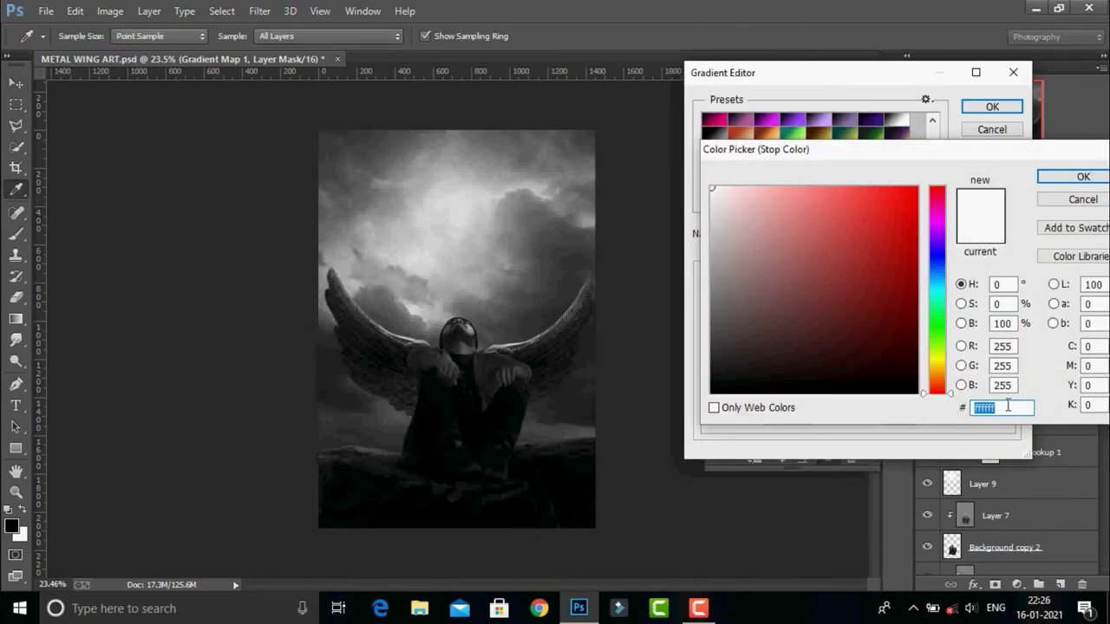
pyautogui.write('483a57')
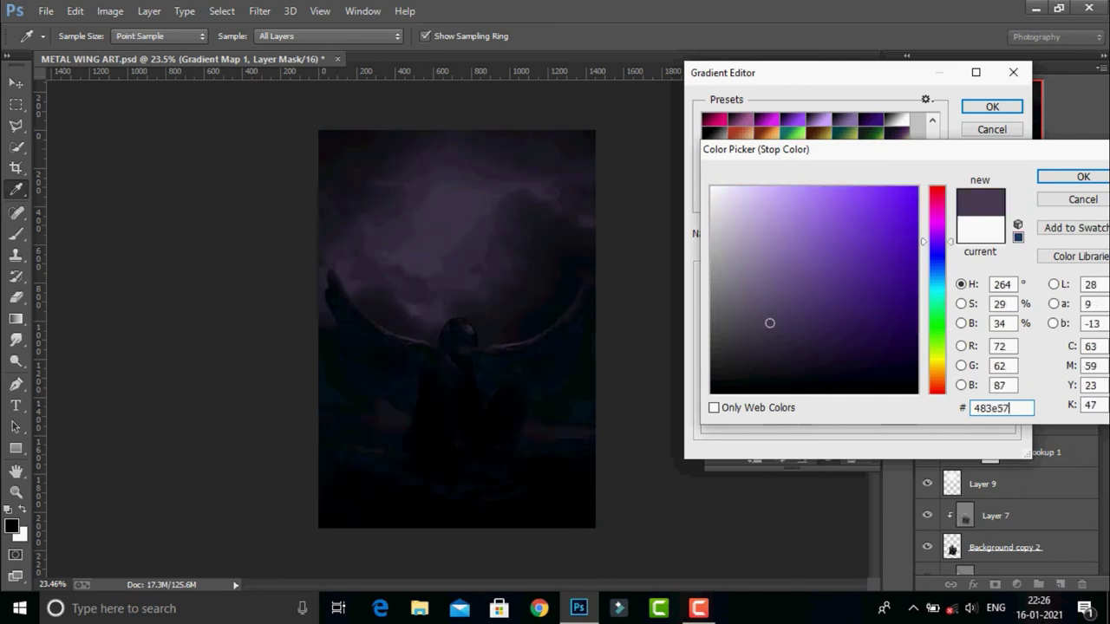
pyautogui.press('Return')
# Make the right stop orange #ff7c00 and blend the gradient map as Soft Light.
pyautogui.click(1009, 350)
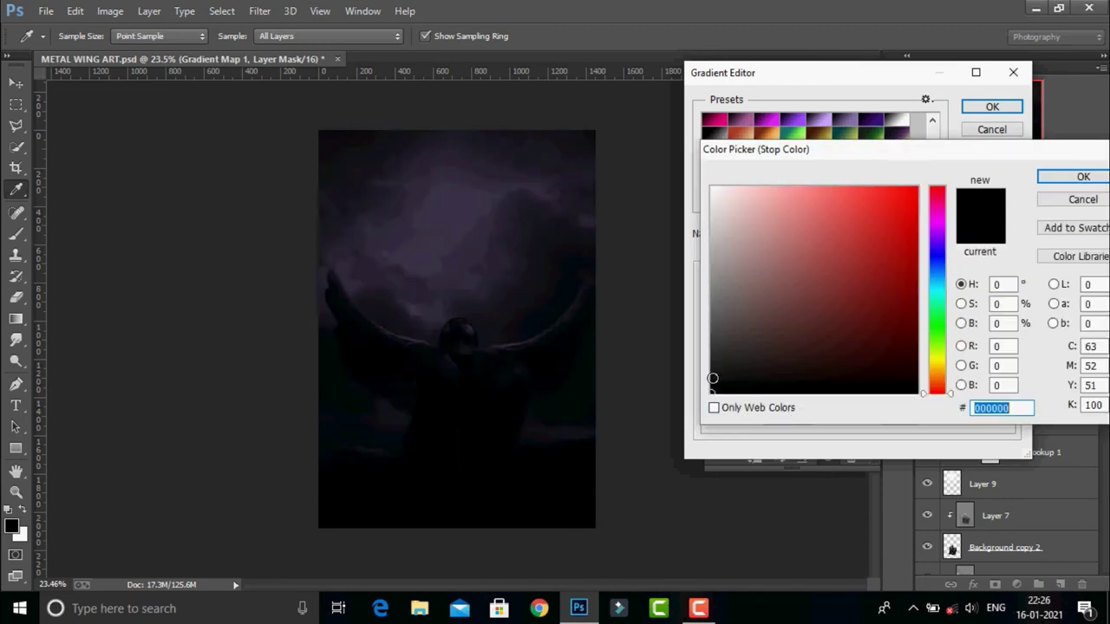
pyautogui.write('ff7')
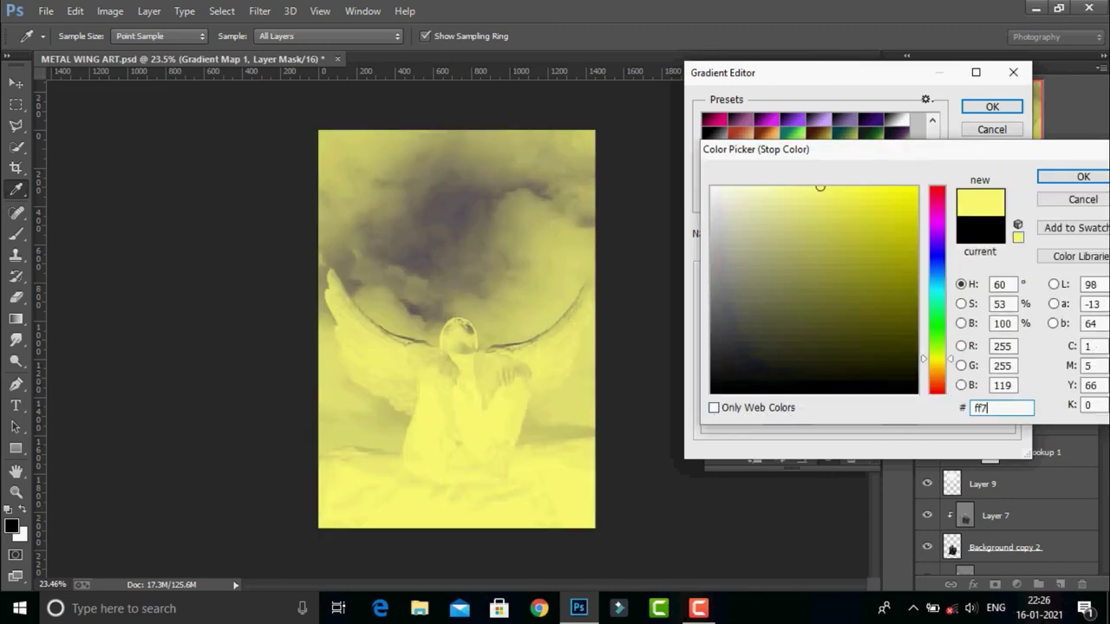
pyautogui.write('c00')
pyautogui.press('Return')
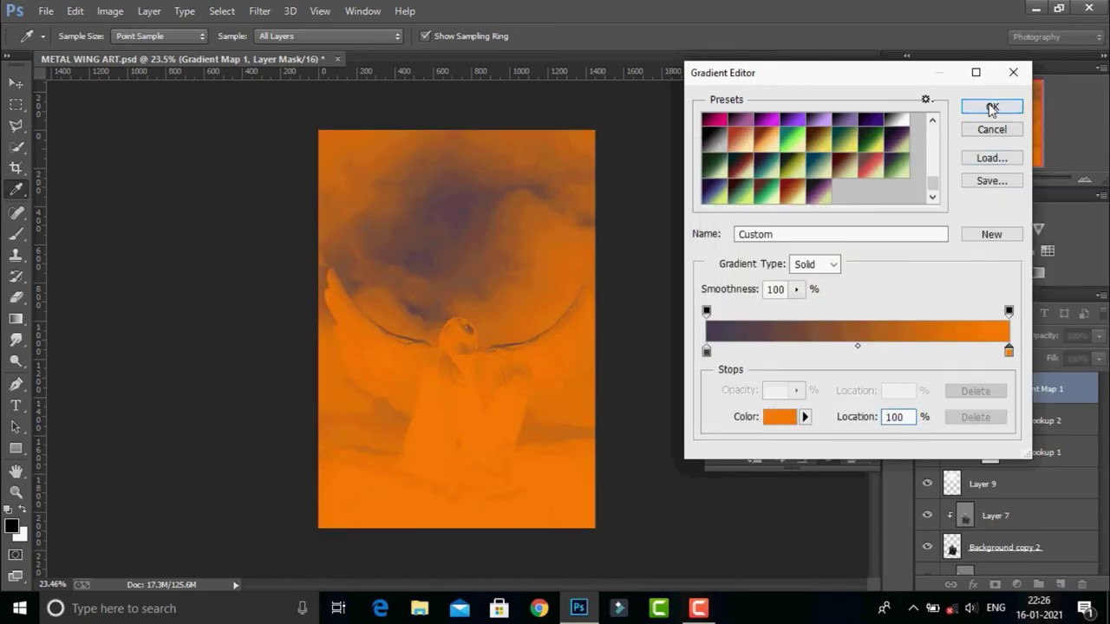
pyautogui.click(992, 107)
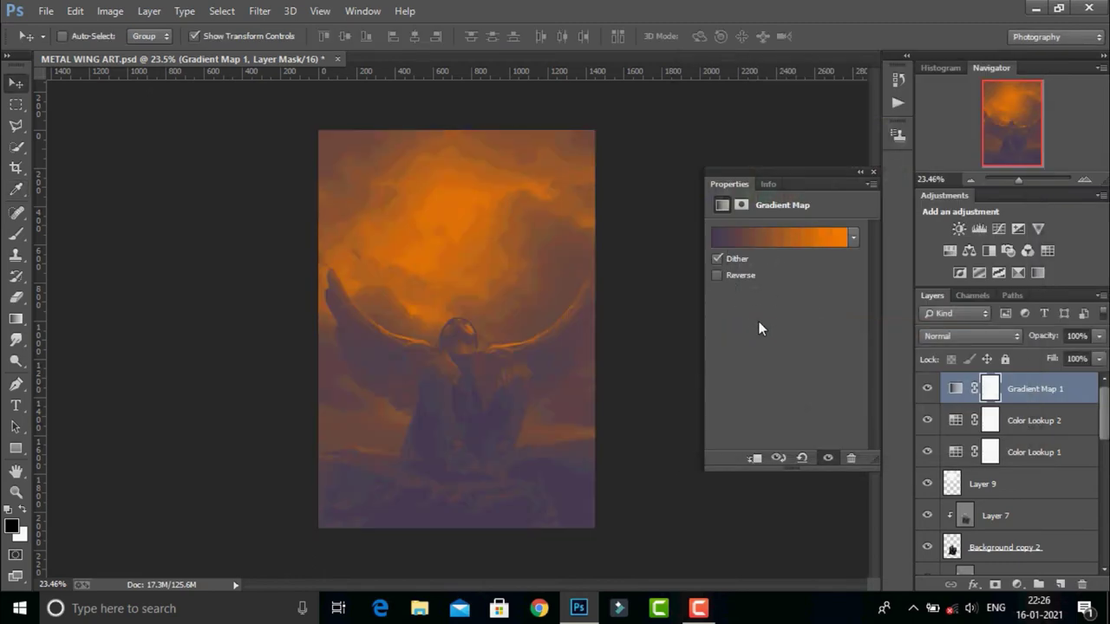
pyautogui.click(953, 338)
pyautogui.click(941, 218)
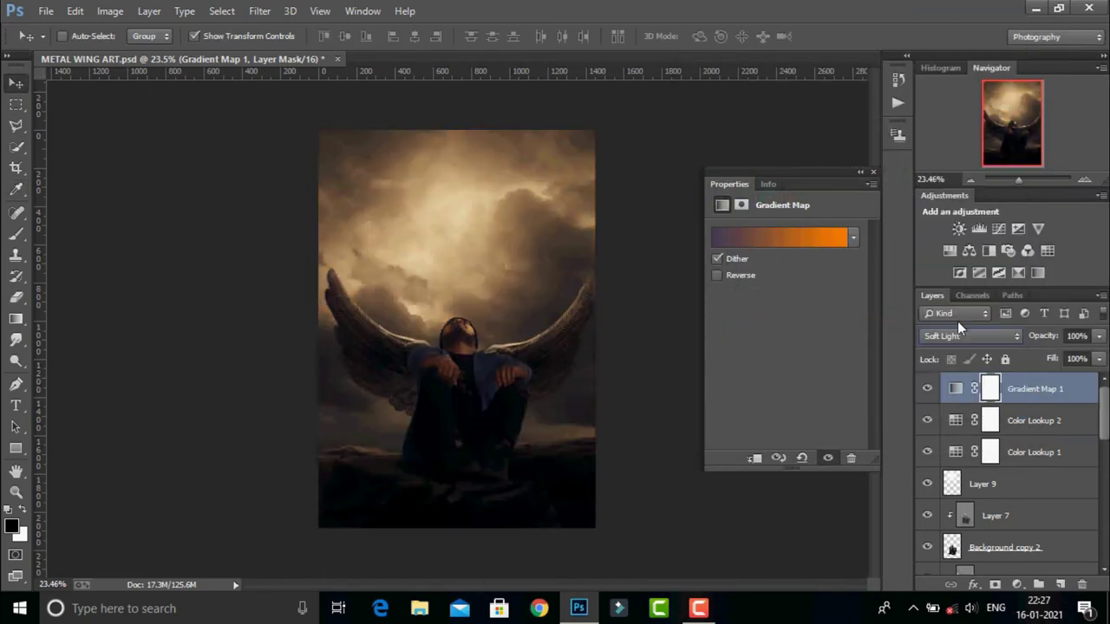
pyautogui.click(927, 389)
pyautogui.click(927, 388)
pyautogui.click(873, 171)
# Add a Brightness/Contrast adjustment layer above the gradient map.
pyautogui.click(1017, 584)
pyautogui.click(1016, 288)
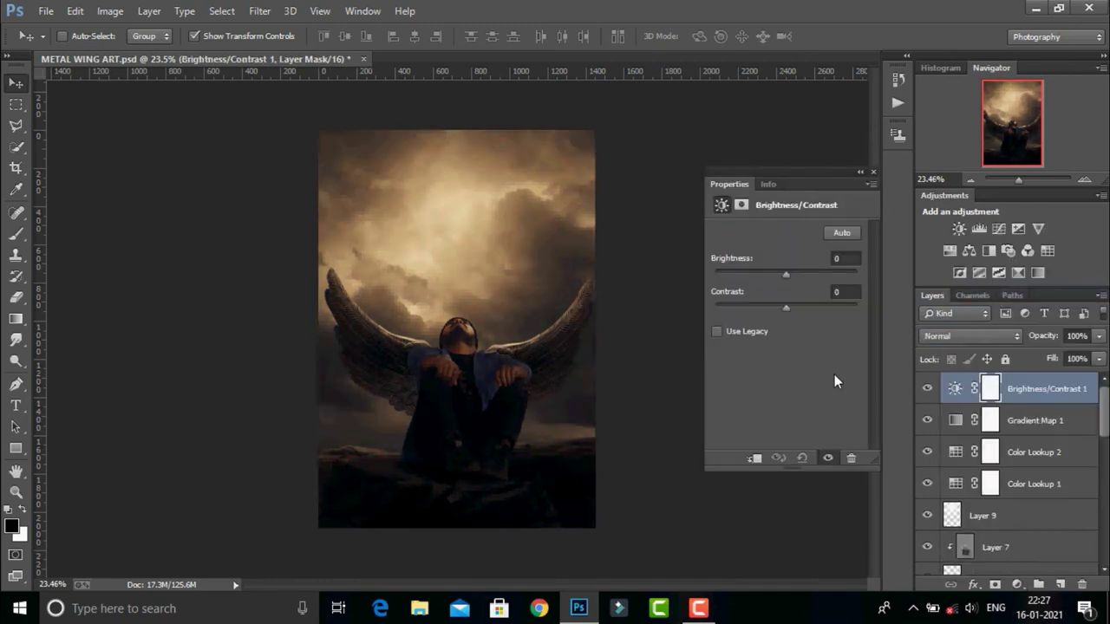
pyautogui.click(845, 258)
pyautogui.write('36')
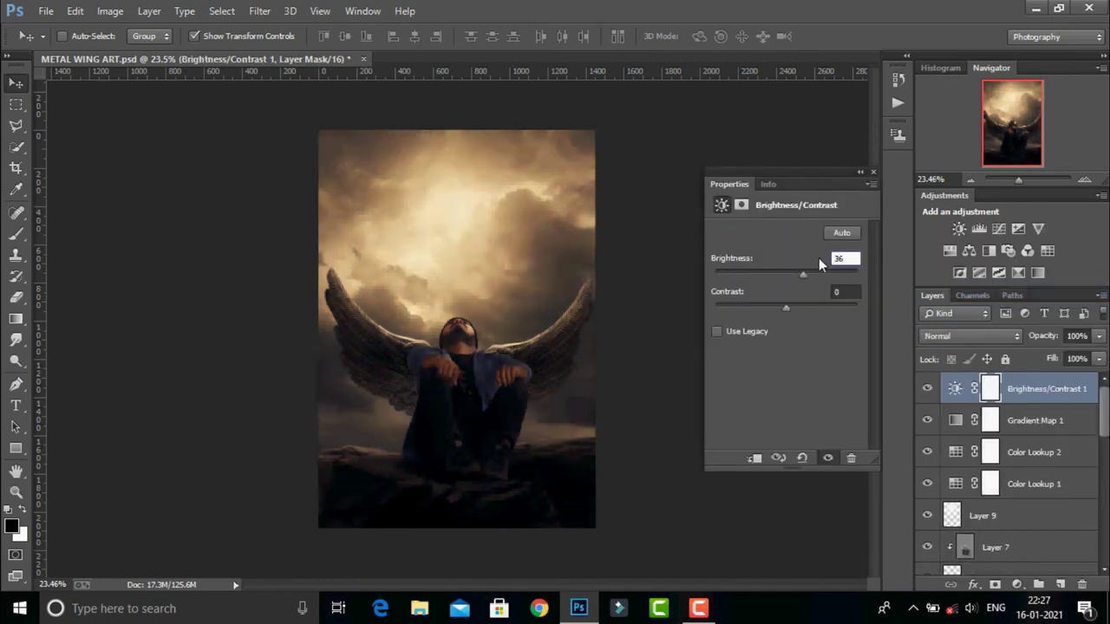
# Set Brightness/Contrast 1 to brightness 32 and contrast 35, then bring up the Open dialog.
pyautogui.write('35')
pyautogui.click(853, 291)
pyautogui.write('35')
pyautogui.write('7')
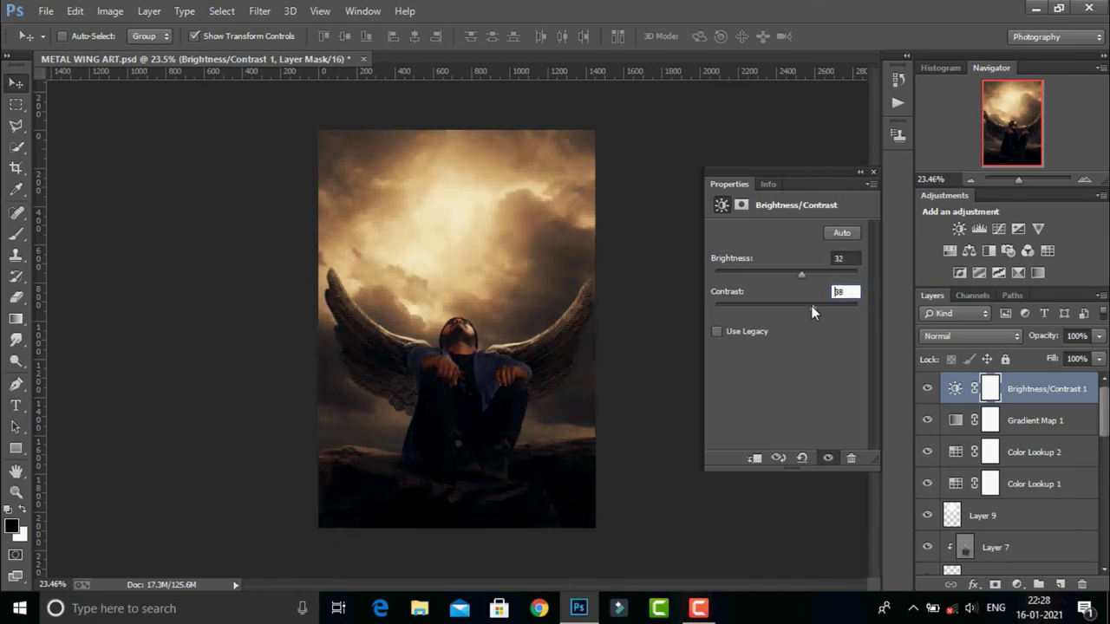
pyautogui.click(873, 171)
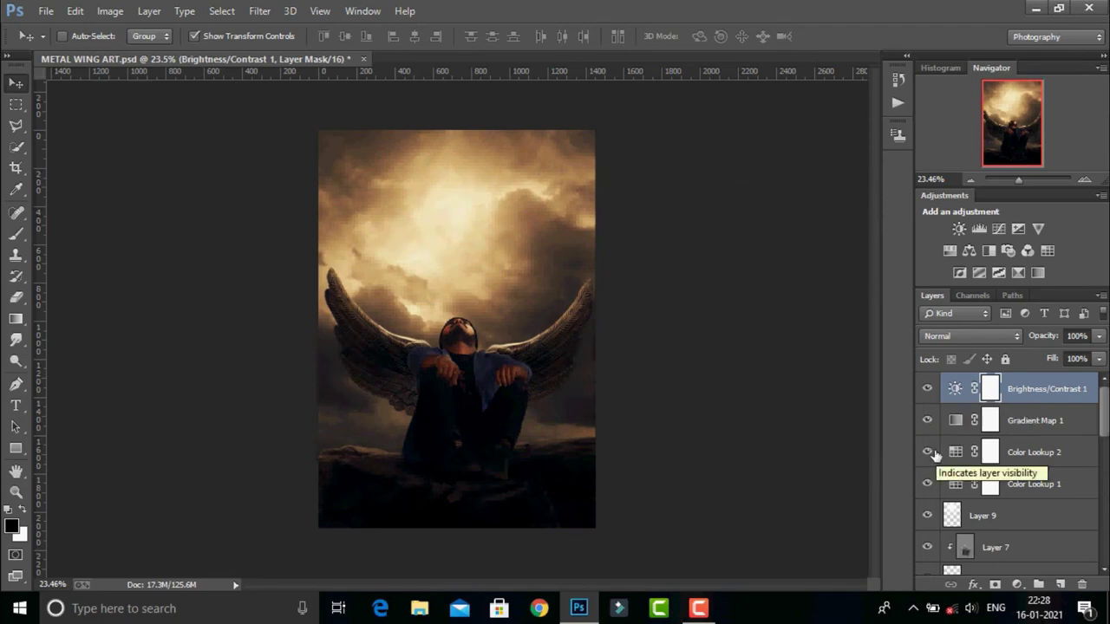
pyautogui.hotkey('ctrl', 'o')
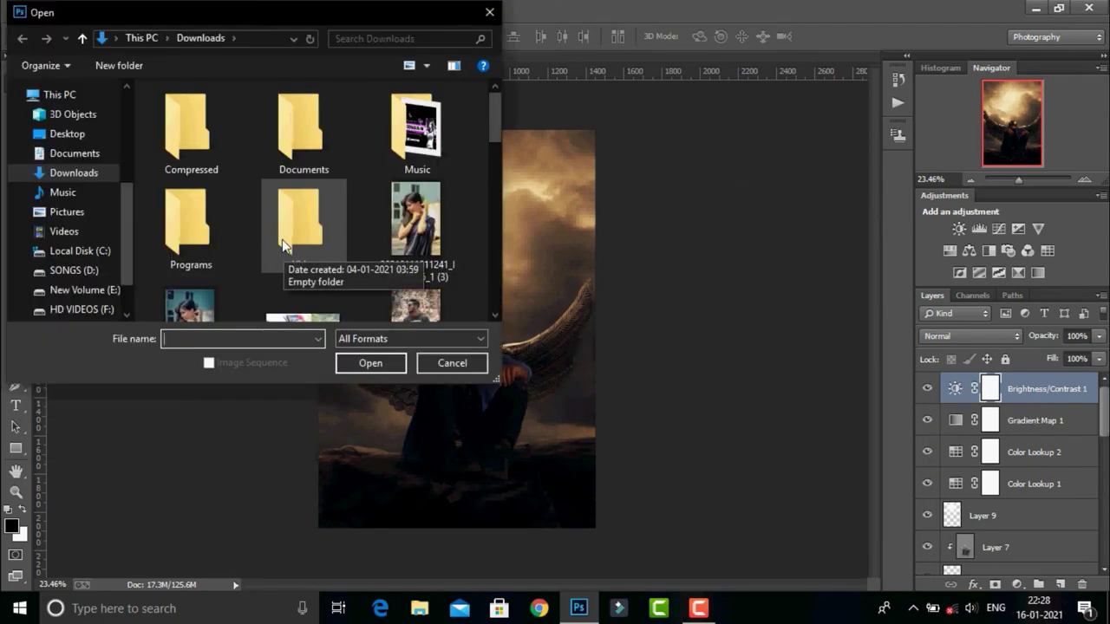
# Open the rainyday stock image and drag it into METAL WING ART.
pyautogui.scroll(-5, 286, 217)
pyautogui.click(418, 165)
pyautogui.click(370, 363)
pyautogui.moveTo(451, 330); pyautogui.dragTo(555, 351)
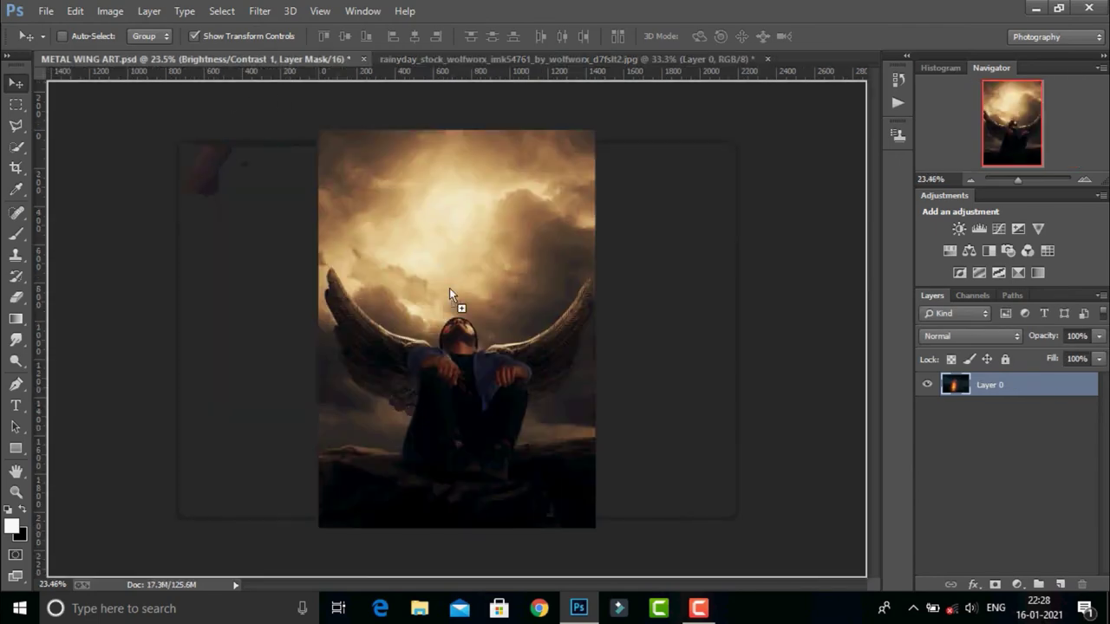
pyautogui.moveTo(485, 307); pyautogui.dragTo(565, 231)
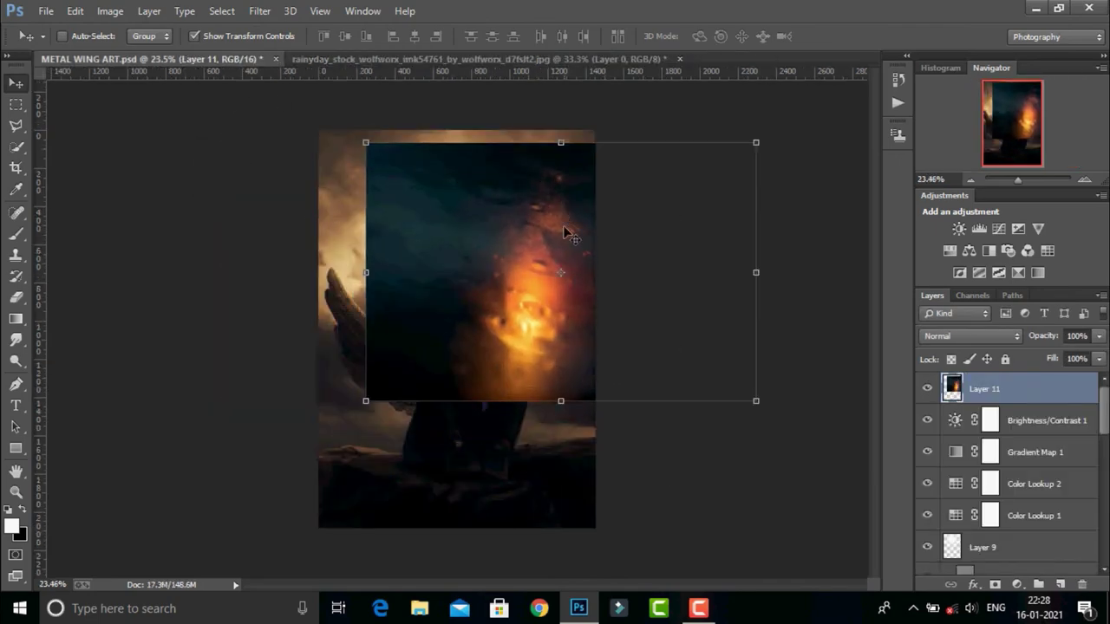
# Blend the fire layer Layer 11 as Screen.
pyautogui.click(971, 335)
pyautogui.click(946, 198)
pyautogui.moveTo(537, 276); pyautogui.dragTo(501, 314)
pyautogui.moveTo(682, 203)
pyautogui.mouseDown()
pyautogui.moveTo(632, 223)
pyautogui.moveTo(512, 339)
pyautogui.moveTo(564, 384)
pyautogui.mouseUp()
pyautogui.press('Escape')
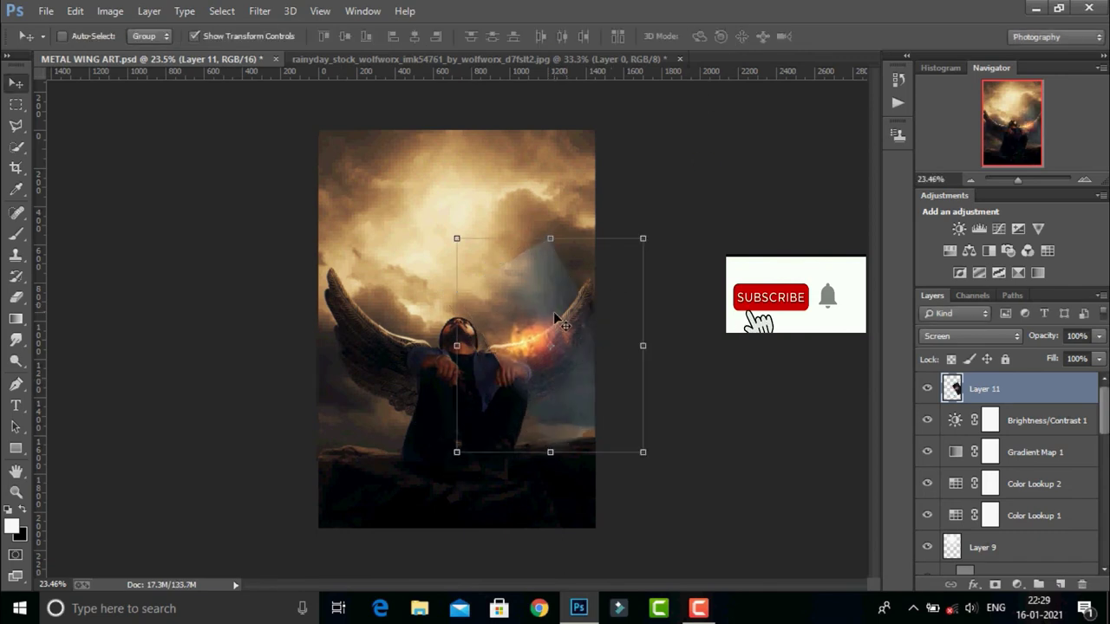
# Scale, rotate and position the fire along the right-hand wing.
pyautogui.hotkey('ctrl', 't')
pyautogui.moveTo(458, 453); pyautogui.dragTo(434, 483)
pyautogui.moveTo(664, 223); pyautogui.dragTo(698, 186)
pyautogui.moveTo(419, 190); pyautogui.dragTo(411, 266)
pyautogui.moveTo(556, 471); pyautogui.dragTo(555, 359)
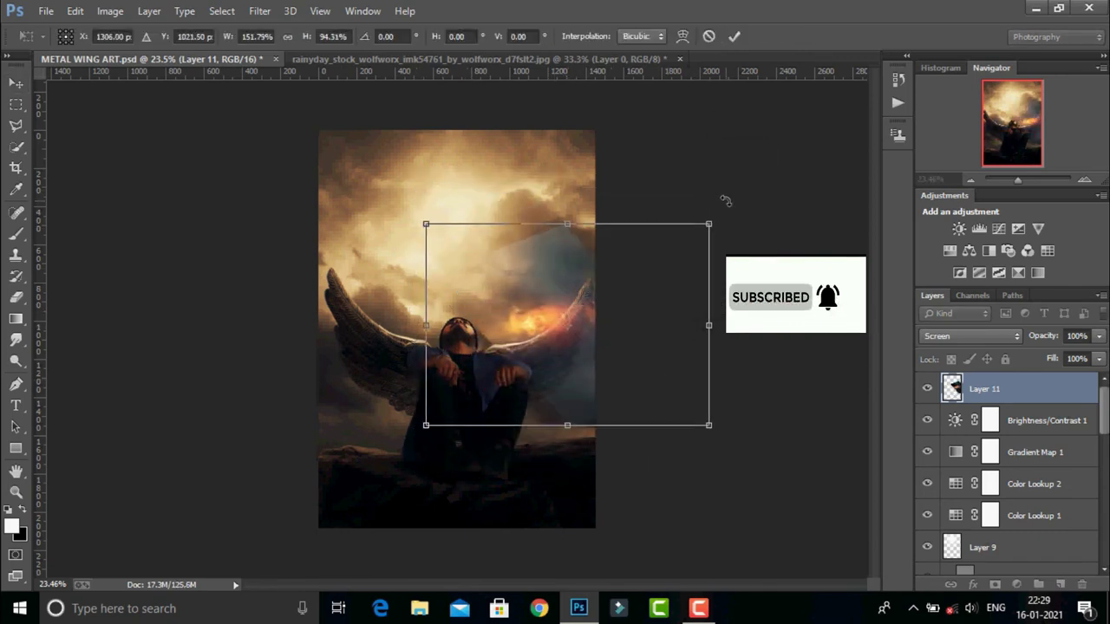
pyautogui.moveTo(721, 199); pyautogui.dragTo(593, 288)
pyautogui.moveTo(446, 362); pyautogui.dragTo(421, 371)
pyautogui.moveTo(520, 330); pyautogui.dragTo(535, 320)
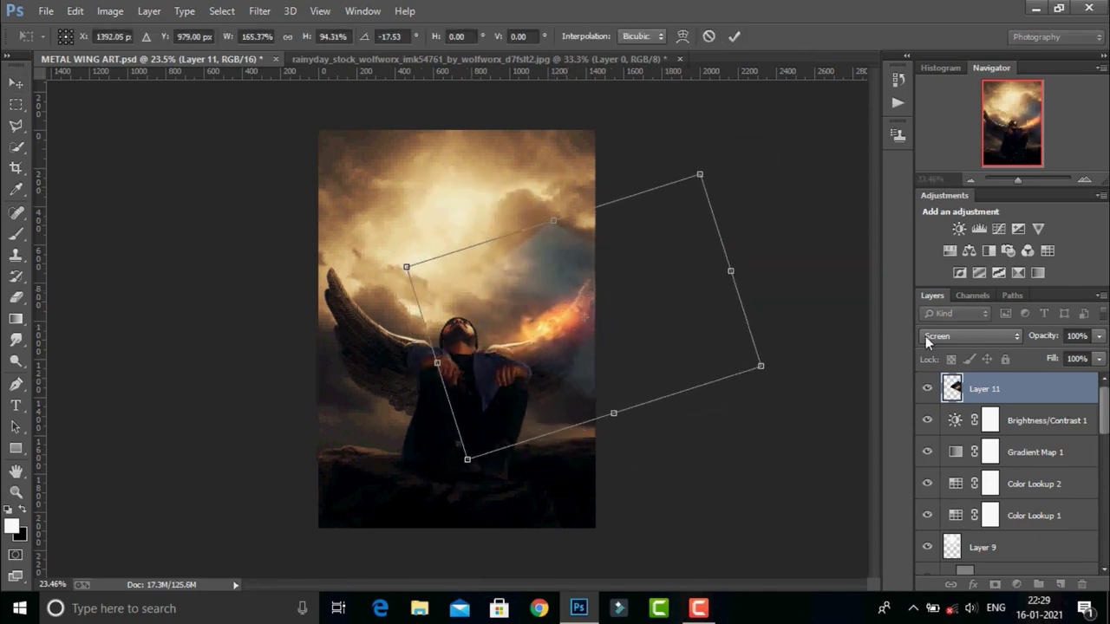
# Warp the fire so it hugs the right wing's curve.
pyautogui.click(683, 36)
pyautogui.moveTo(504, 236); pyautogui.dragTo(521, 277)
pyautogui.moveTo(643, 333); pyautogui.dragTo(635, 347)
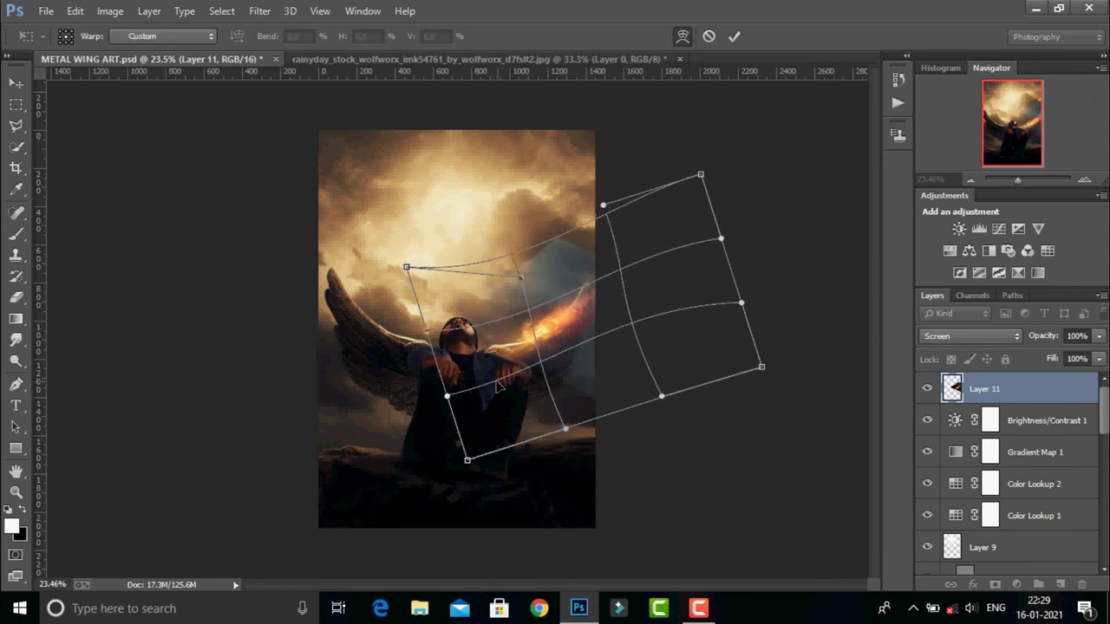
pyautogui.moveTo(448, 394); pyautogui.dragTo(484, 378)
pyautogui.moveTo(560, 312)
pyautogui.mouseDown()
pyautogui.moveTo(664, 255)
pyautogui.moveTo(632, 216)
pyautogui.moveTo(644, 319)
pyautogui.mouseUp()
# Add clipped Levels 4 with black input 47 and midtone 0.65.
pyautogui.click(1016, 584)
pyautogui.click(980, 296)
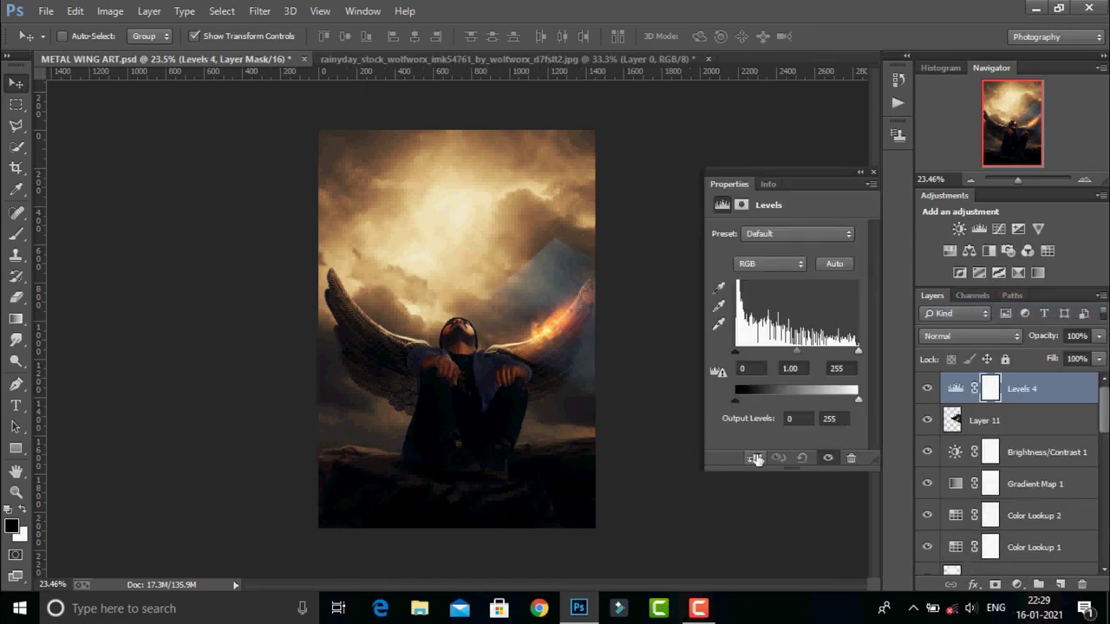
pyautogui.hotkey('ctrl', 'alt', 'g')
pyautogui.click(743, 367)
pyautogui.write('34')
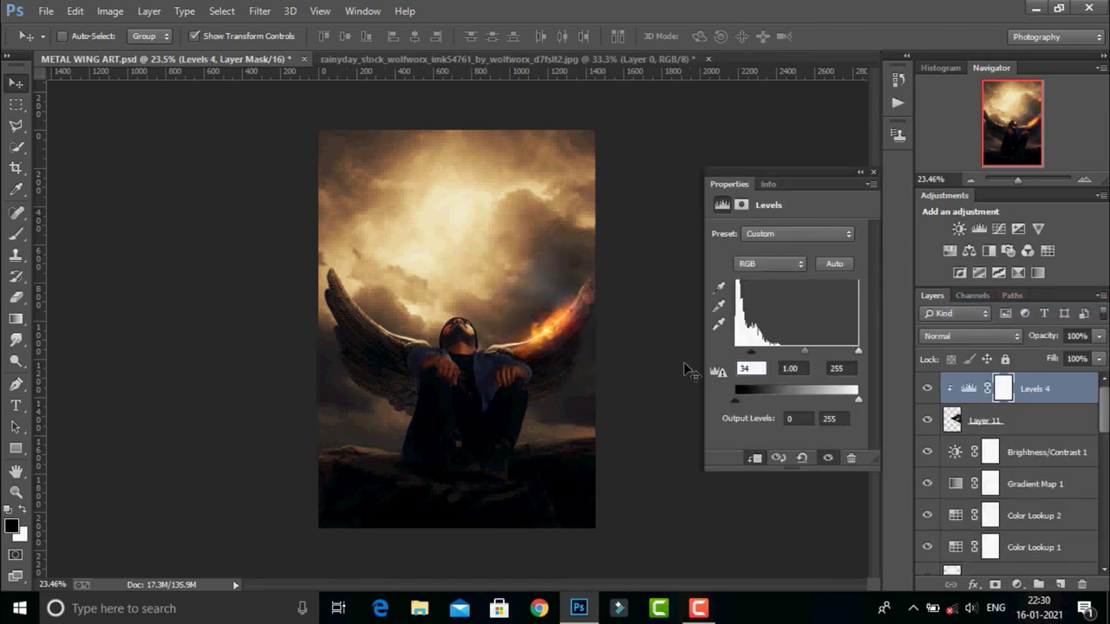
pyautogui.press('BackSpace')
pyautogui.press('BackSpace')
pyautogui.write('47')
pyautogui.press('Tab')
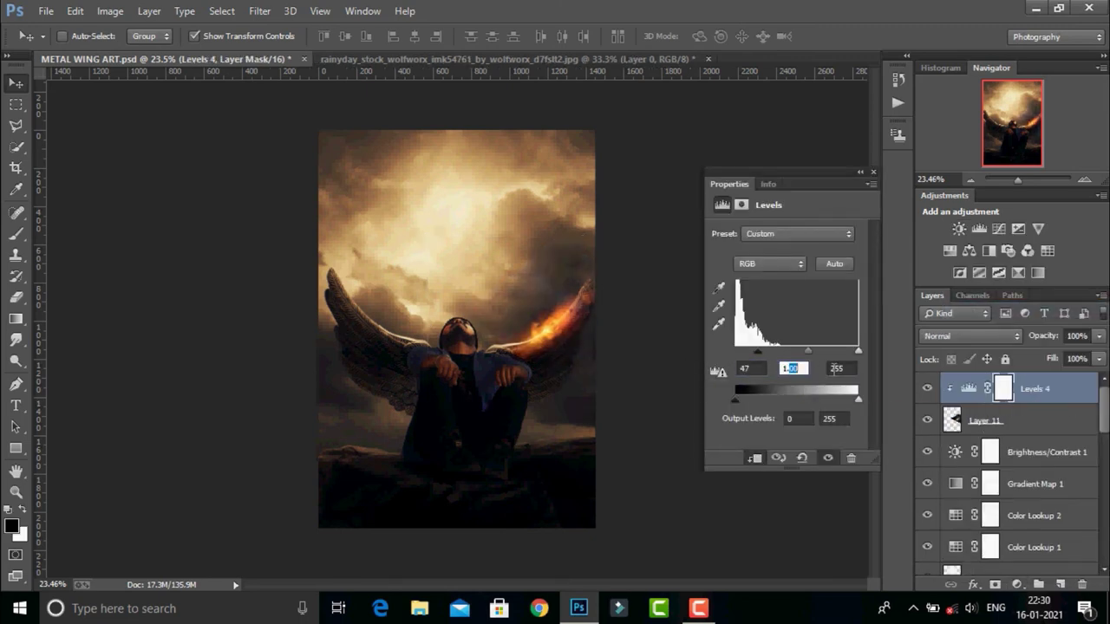
pyautogui.write('1.13')
pyautogui.moveTo(805, 350); pyautogui.dragTo(824, 352)
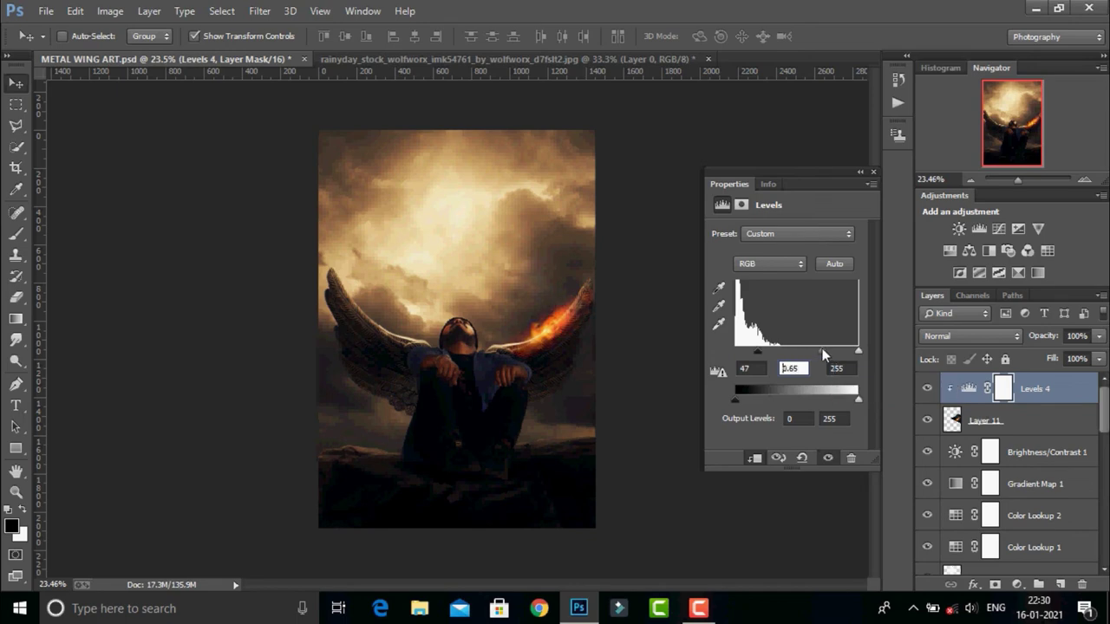
pyautogui.click(790, 368)
pyautogui.press('Return')
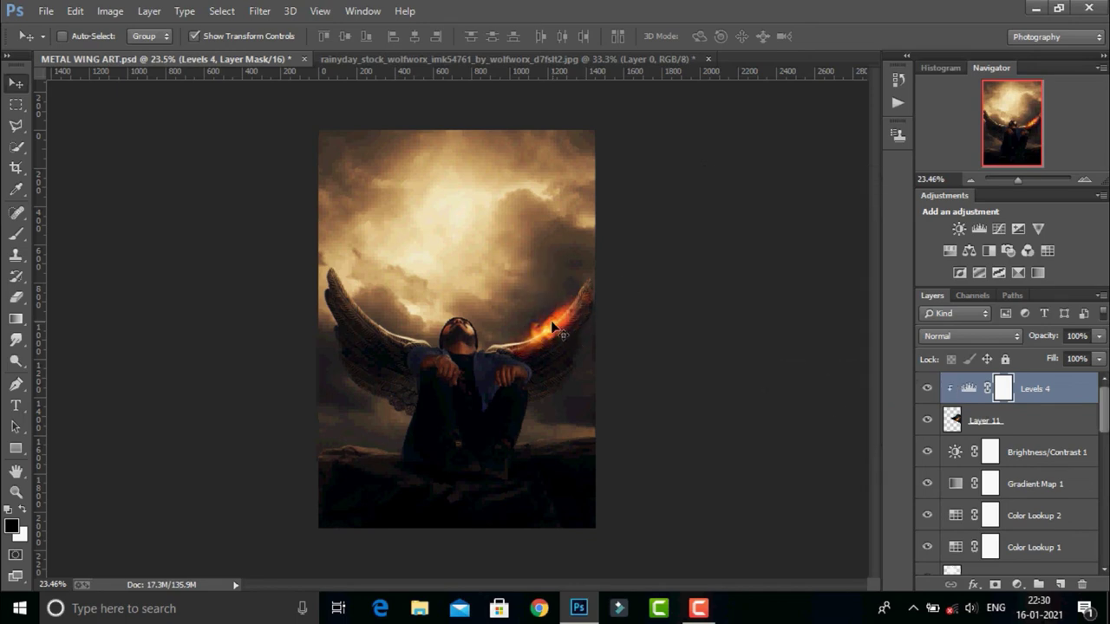
# Group the fire Layer 11 with its Levels 4 into Group 1.
pyautogui.moveTo(549, 331); pyautogui.dragTo(552, 340)
pyautogui.hotkey('ctrl', 't')
pyautogui.moveTo(755, 240); pyautogui.dragTo(656, 297)
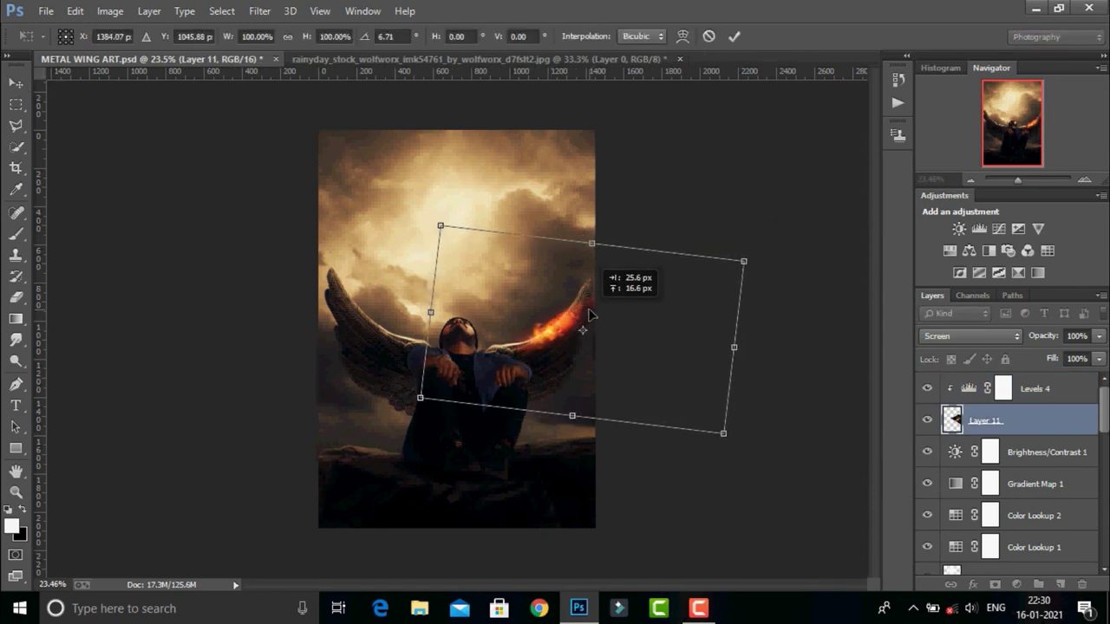
pyautogui.press('Escape')
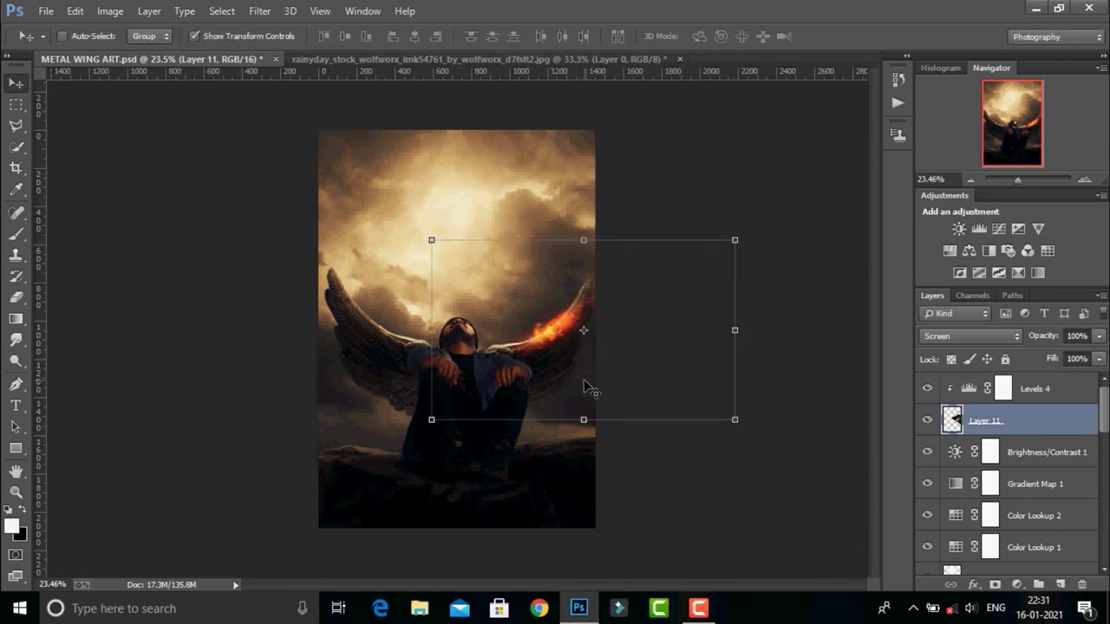
pyautogui.keyDown('ctrl'); pyautogui.click(1040, 391); pyautogui.keyUp('ctrl')
pyautogui.hotkey('ctrl', 'g')
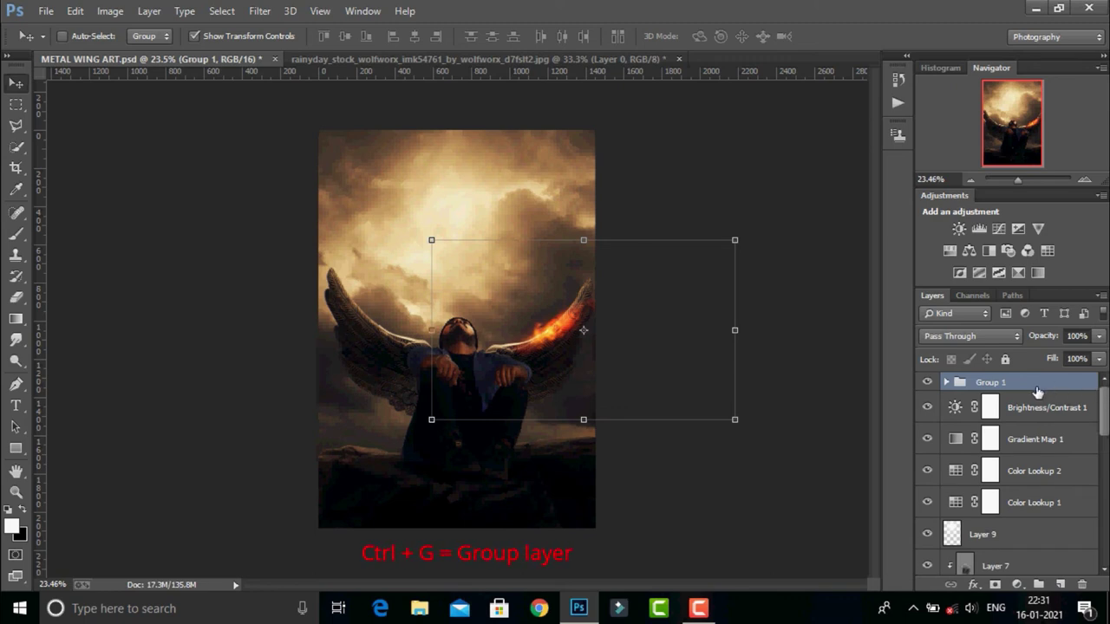
# Duplicate the glow group and transform the copy onto the left wing.
pyautogui.hotkey('ctrl', 'j')
pyautogui.moveTo(607, 338); pyautogui.dragTo(438, 276)
pyautogui.hotkey('ctrl', 't')
pyautogui.moveTo(755, 225); pyautogui.dragTo(166, 223)
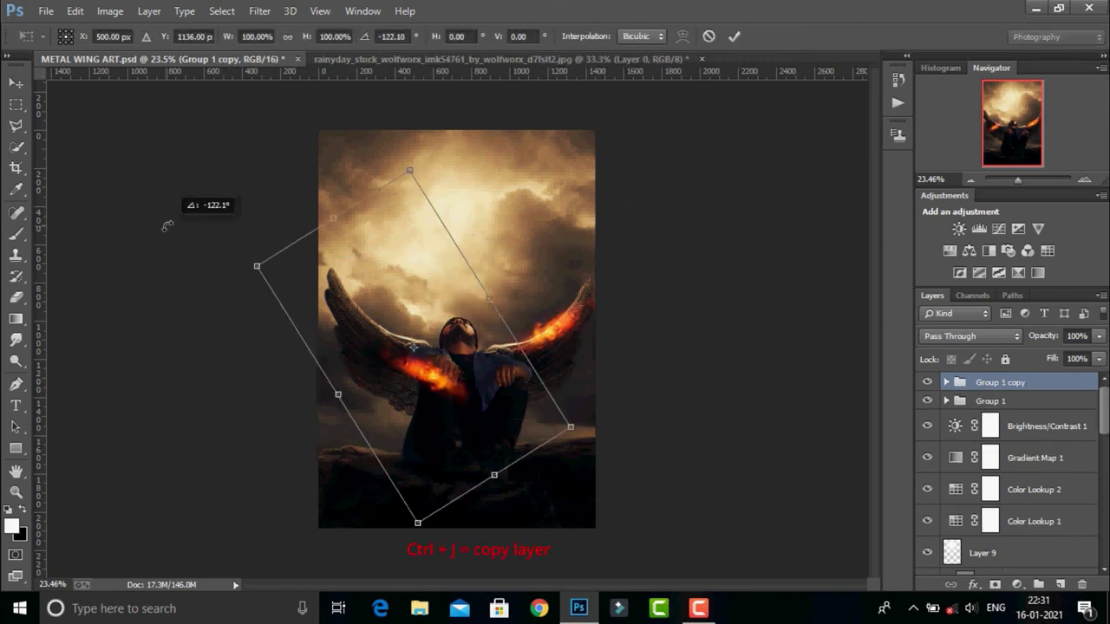
pyautogui.moveTo(260, 261)
pyautogui.mouseDown()
pyautogui.moveTo(288, 274)
pyautogui.moveTo(266, 454)
pyautogui.mouseUp()
pyautogui.moveTo(364, 330); pyautogui.dragTo(397, 300)
pyautogui.moveTo(485, 485)
pyautogui.mouseDown()
pyautogui.moveTo(564, 451)
pyautogui.moveTo(569, 377)
pyautogui.mouseUp()
pyautogui.moveTo(410, 179); pyautogui.dragTo(434, 199)
pyautogui.moveTo(515, 462); pyautogui.dragTo(545, 431)
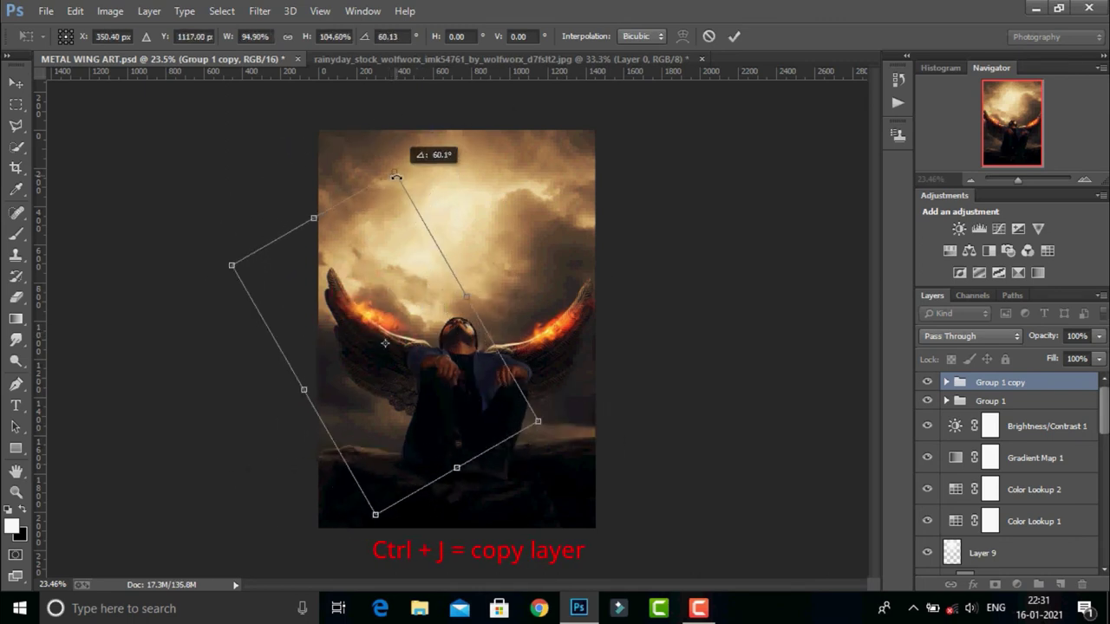
pyautogui.moveTo(434, 139); pyautogui.dragTo(413, 263)
pyautogui.click(734, 37)
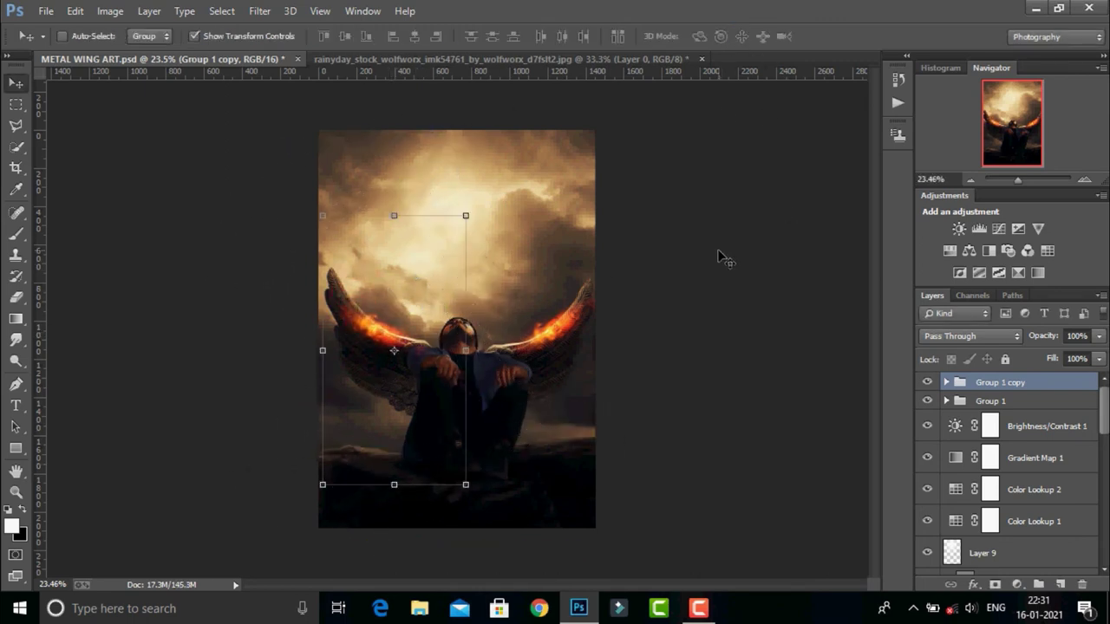
# Refine the copied glow's rotation, scale it to about 88% and tilt it slightly.
pyautogui.press('b')
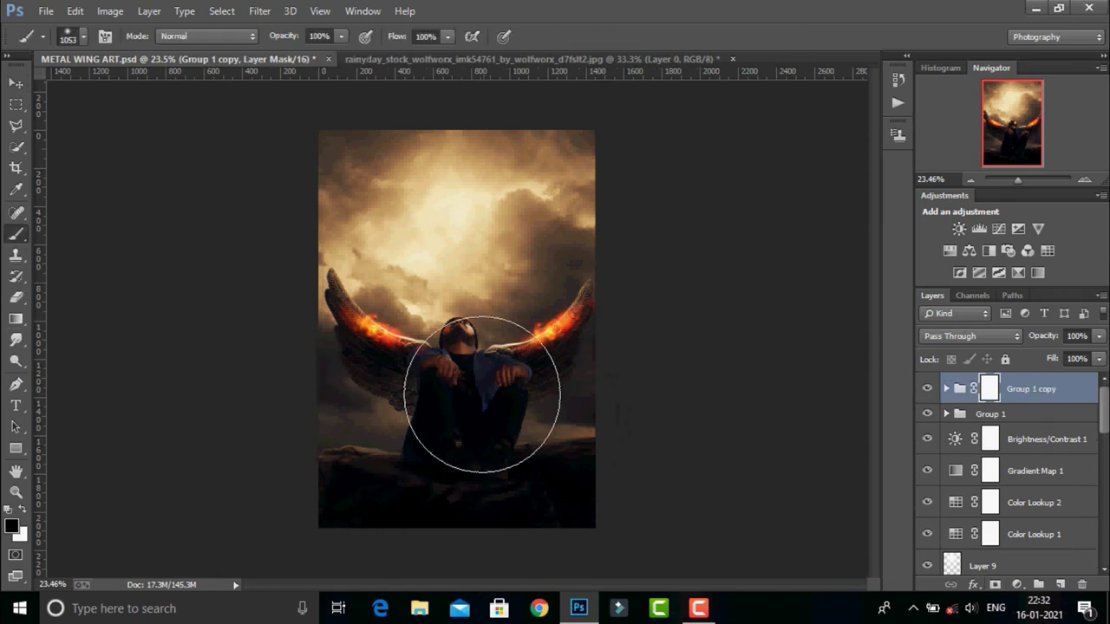
pyautogui.press('v')
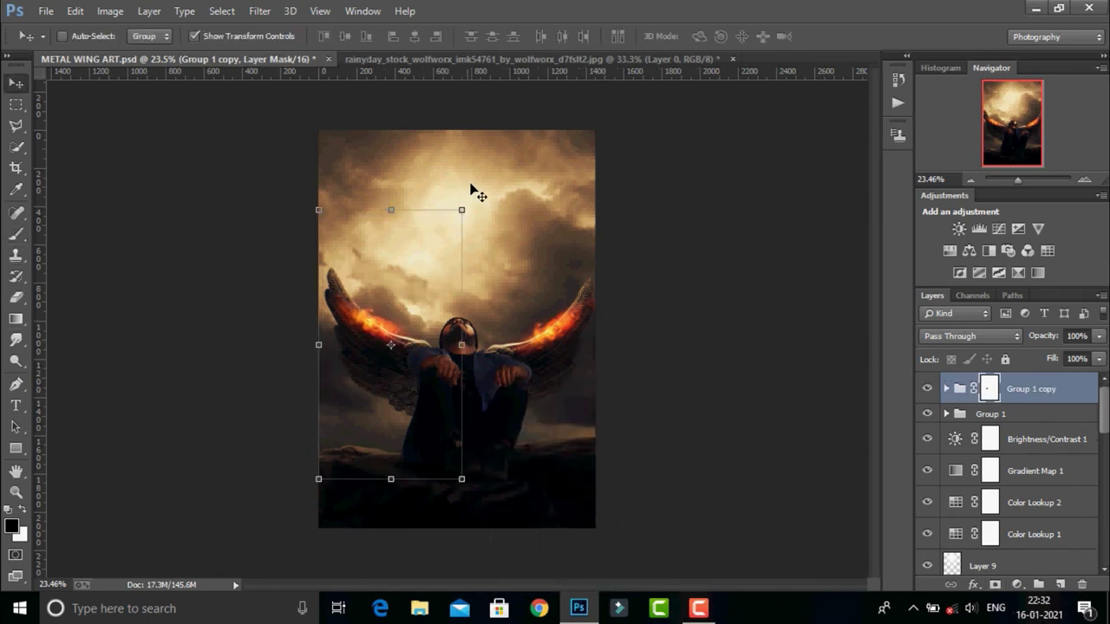
pyautogui.moveTo(471, 189); pyautogui.dragTo(487, 274)
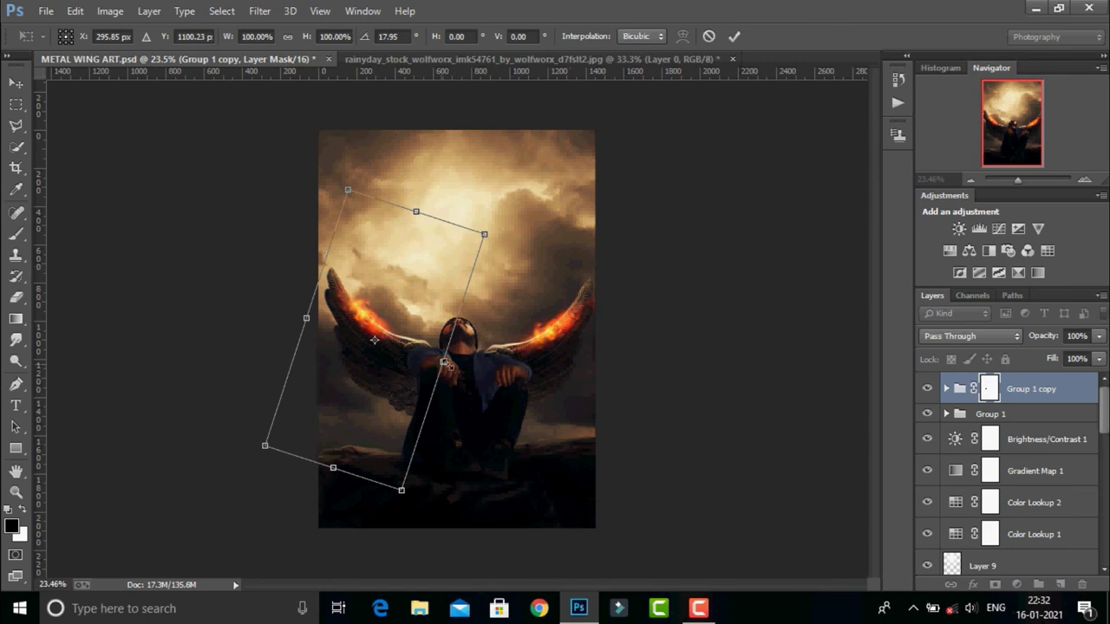
pyautogui.moveTo(444, 362); pyautogui.dragTo(449, 381)
pyautogui.press('Return')
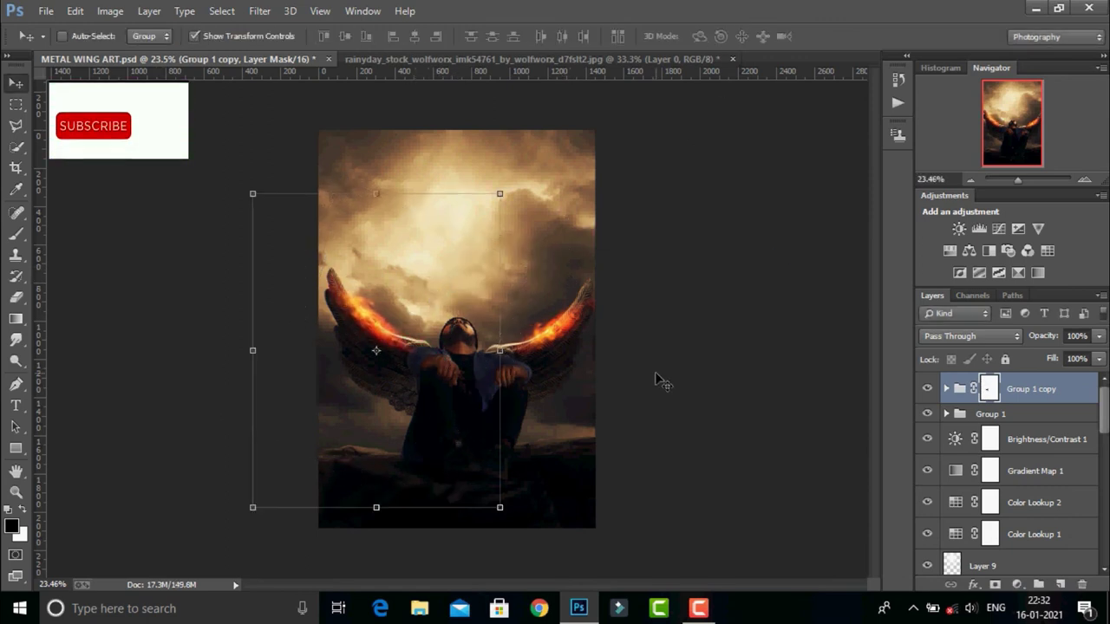
pyautogui.moveTo(500, 507); pyautogui.dragTo(476, 486)
pyautogui.moveTo(503, 186); pyautogui.dragTo(519, 170)
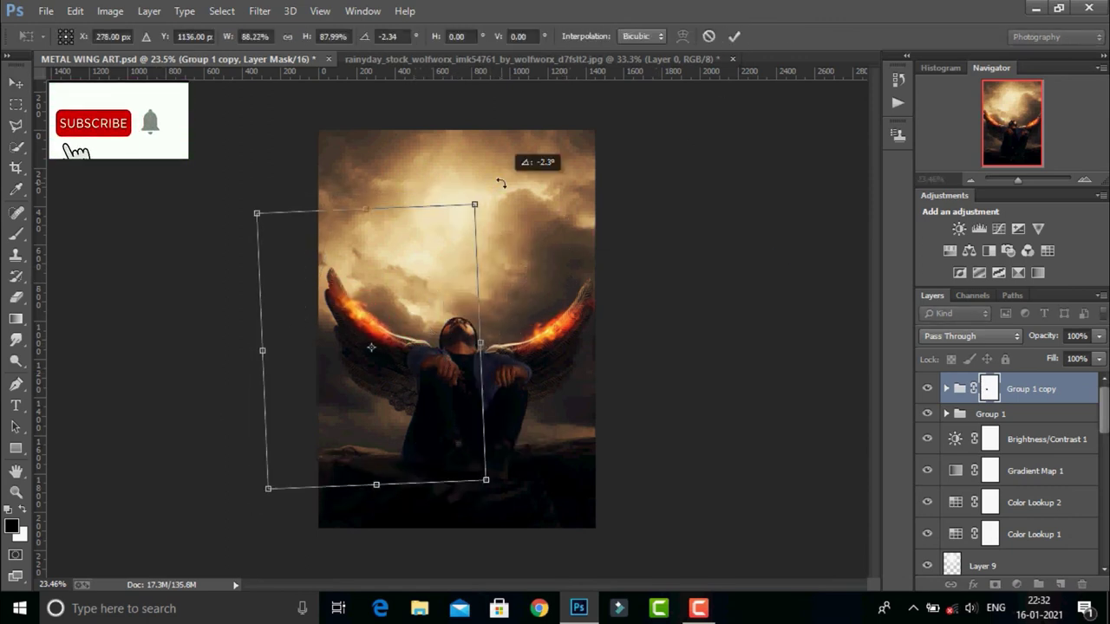
pyautogui.click(733, 37)
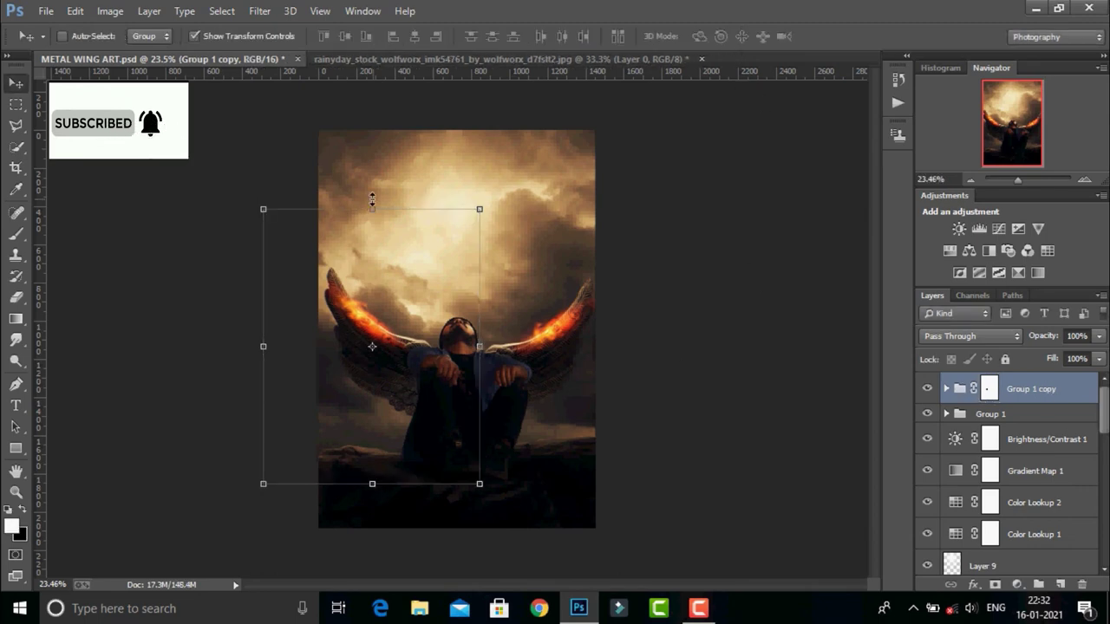
# Narrow the copied glow to fit the left wing, then close the rainyday stock image.
pyautogui.hotkey('ctrl', 't')
pyautogui.moveTo(483, 484); pyautogui.dragTo(458, 470)
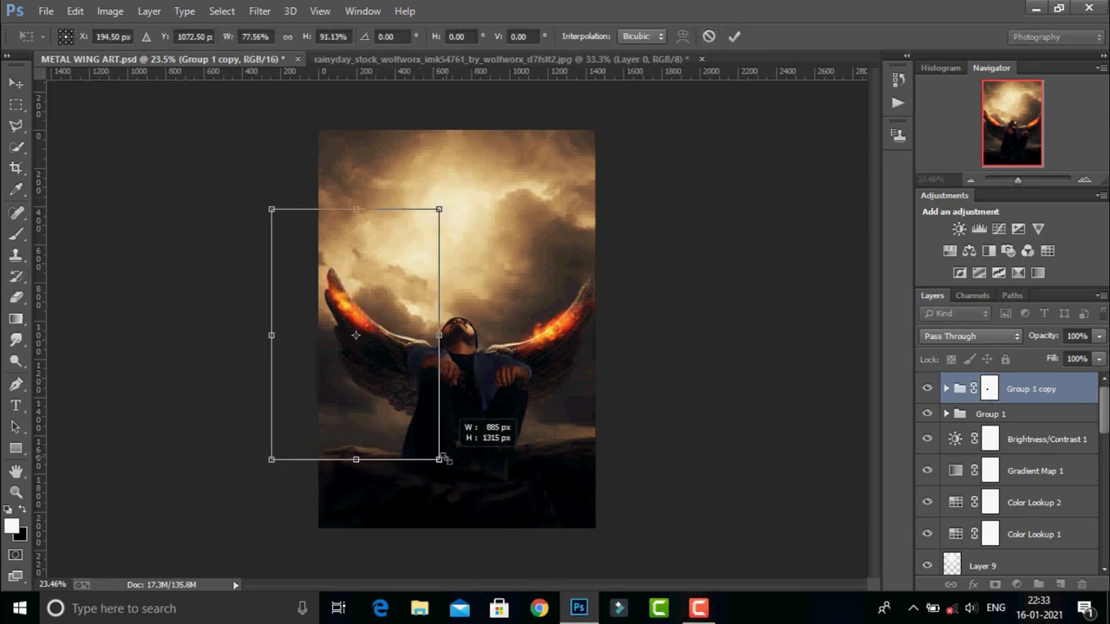
pyautogui.click(733, 37)
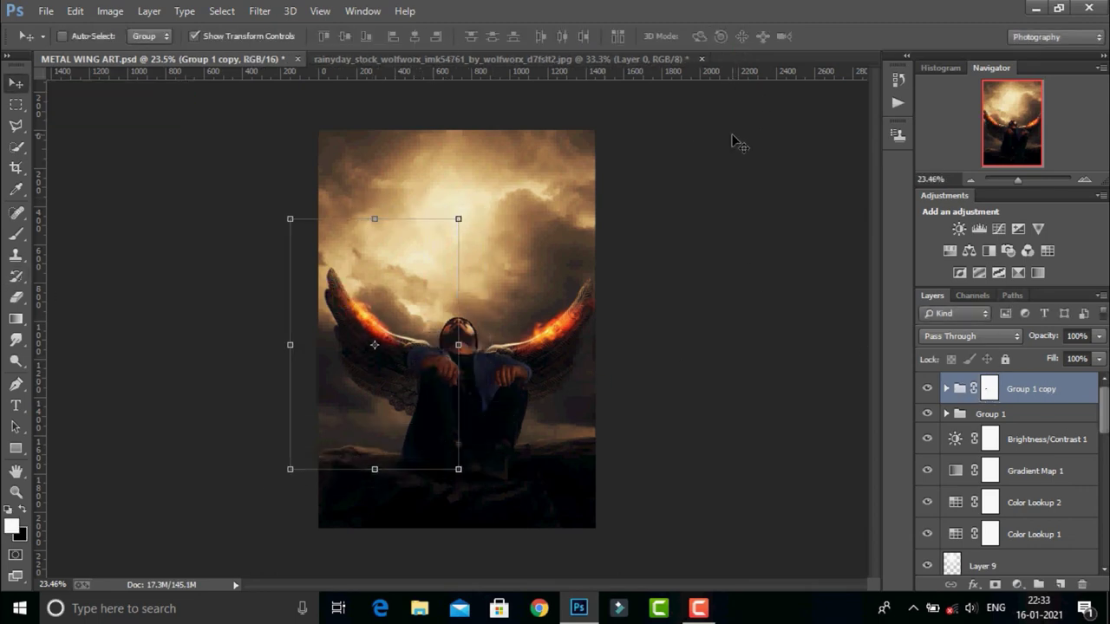
pyautogui.click(702, 58)
# Close the rainy-day stock image and open the glitter ember image.
pyautogui.click(566, 241)
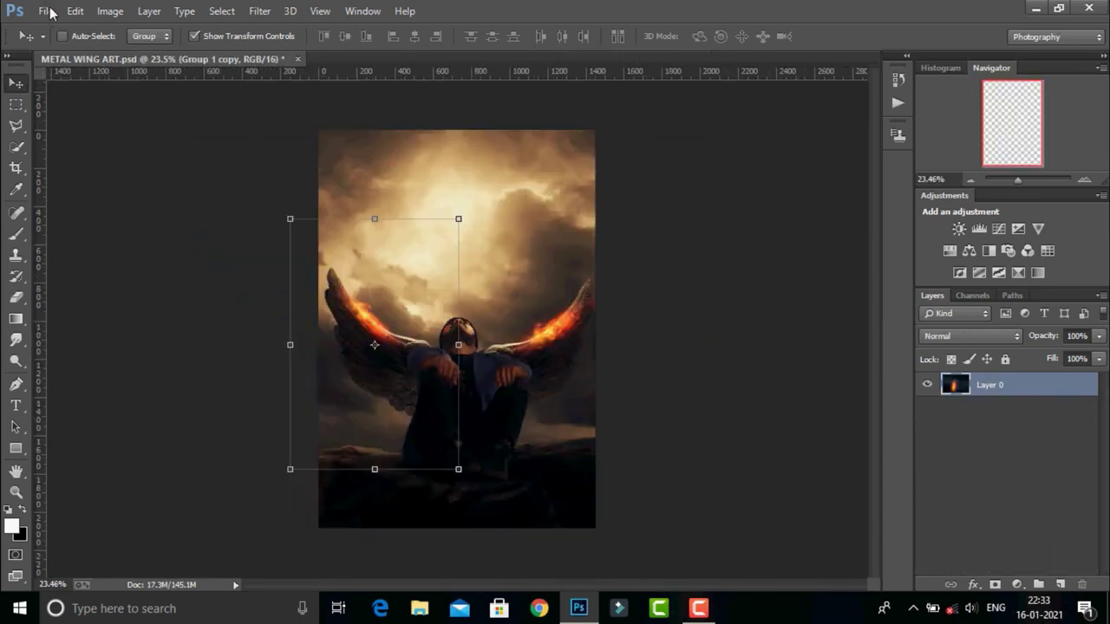
pyautogui.click(49, 11)
pyautogui.click(61, 50)
pyautogui.scroll(-3, 286, 199)
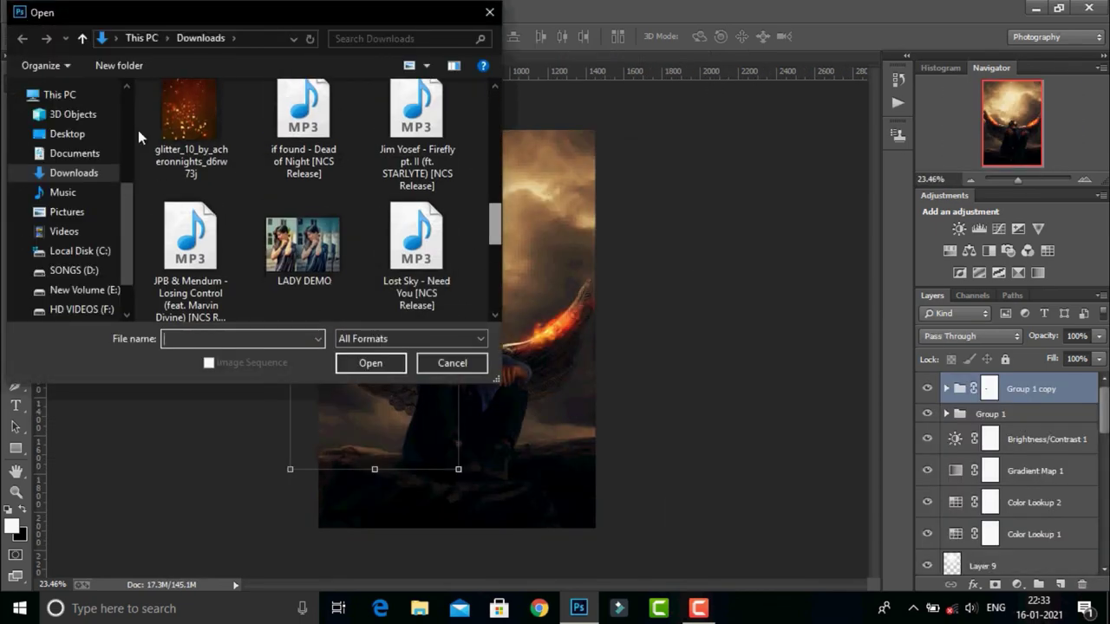
pyautogui.click(200, 112)
pyautogui.click(349, 356)
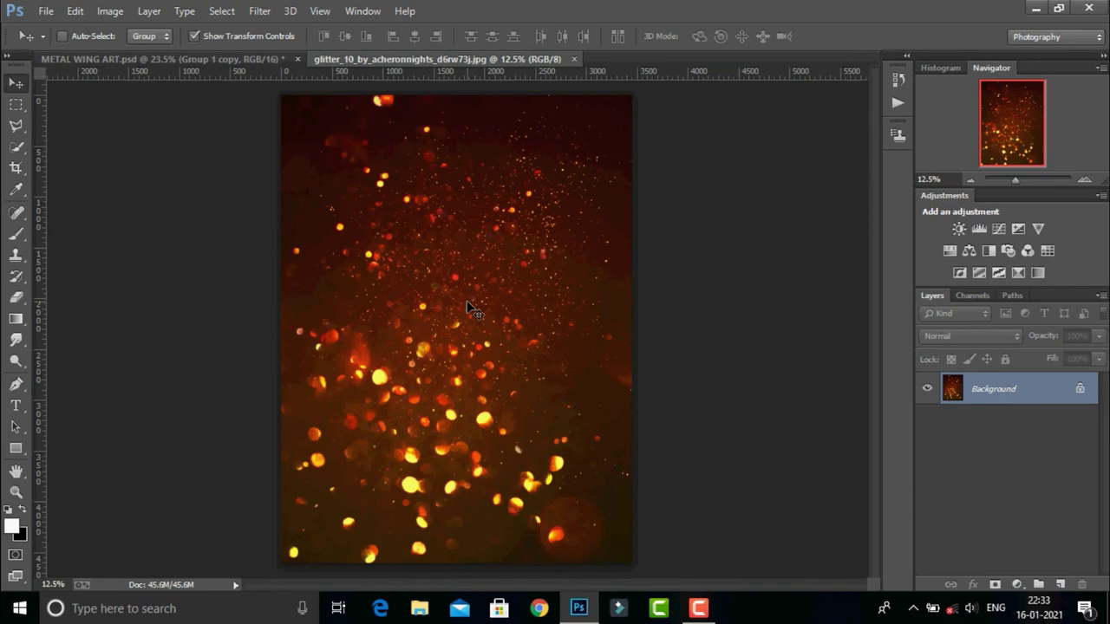
# Bring the glitter image into METAL WING ART, then scale and position it over the canvas.
pyautogui.moveTo(467, 300); pyautogui.dragTo(467, 324)
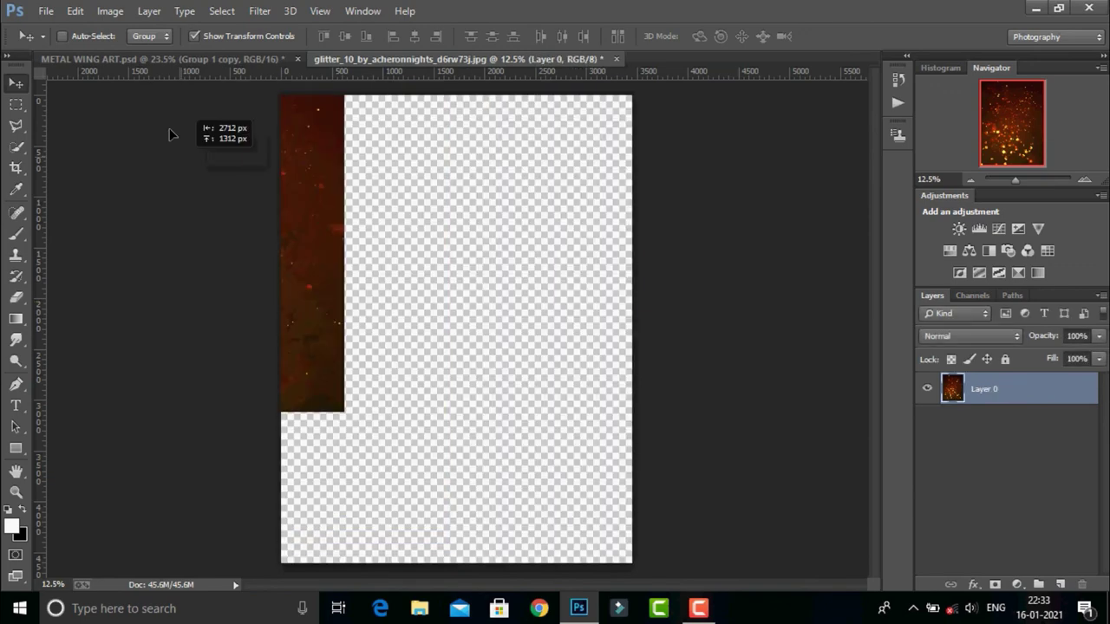
pyautogui.moveTo(1017, 180); pyautogui.dragTo(1011, 180)
pyautogui.moveTo(321, 179)
pyautogui.mouseDown()
pyautogui.moveTo(347, 272)
pyautogui.moveTo(412, 312)
pyautogui.mouseUp()
pyautogui.moveTo(1023, 184); pyautogui.dragTo(1017, 181)
pyautogui.moveTo(354, 290); pyautogui.dragTo(353, 173)
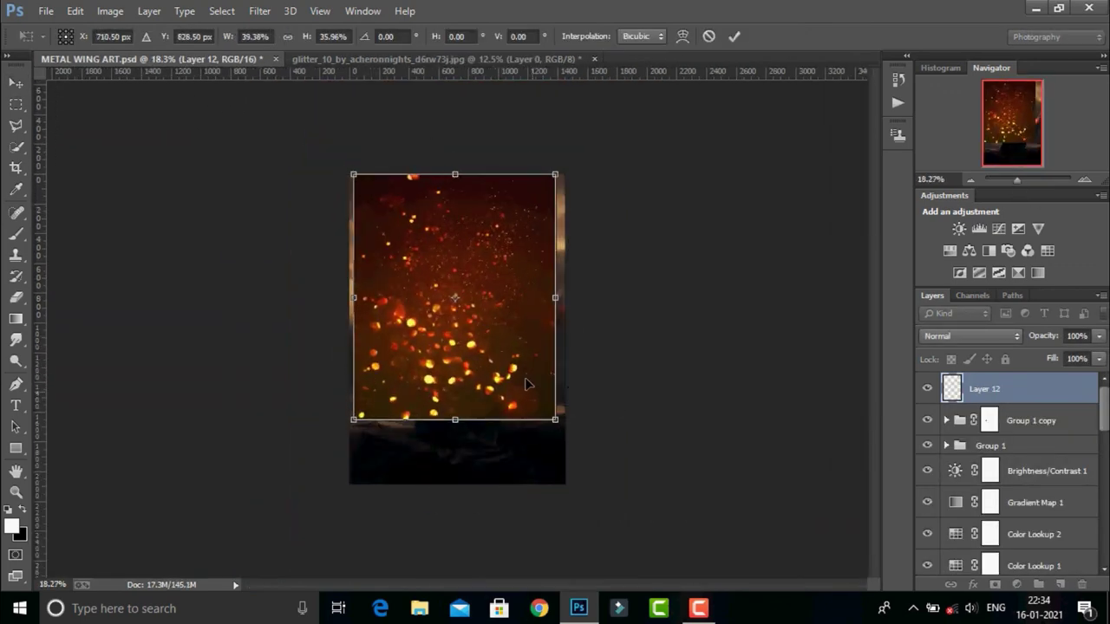
pyautogui.moveTo(512, 373); pyautogui.dragTo(514, 458)
pyautogui.moveTo(555, 505); pyautogui.dragTo(562, 520)
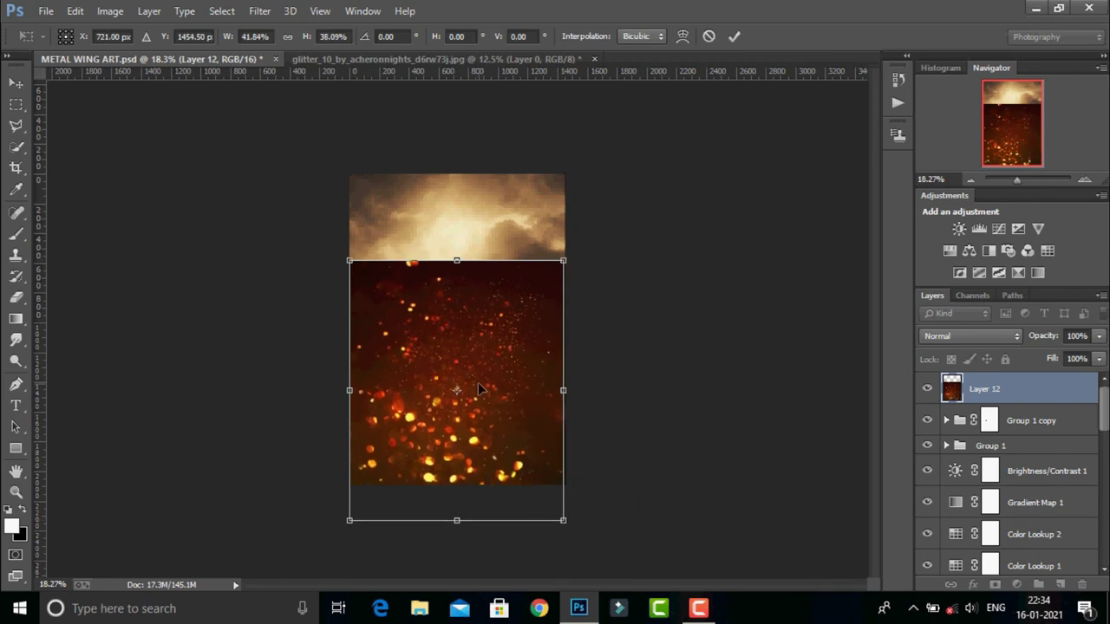
pyautogui.moveTo(478, 388); pyautogui.dragTo(436, 303)
# Blend the glitter layer as Screen, enlarge it past the canvas, and add a Levels adjustment.
pyautogui.click(953, 336)
pyautogui.click(954, 144)
pyautogui.click(734, 36)
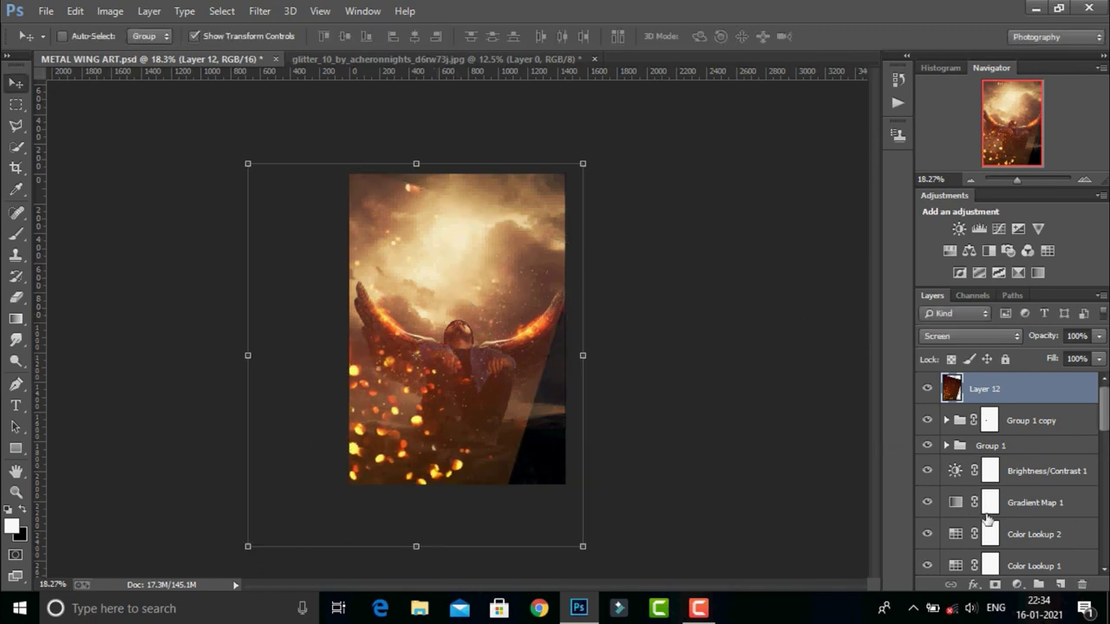
pyautogui.moveTo(583, 163); pyautogui.dragTo(579, 144)
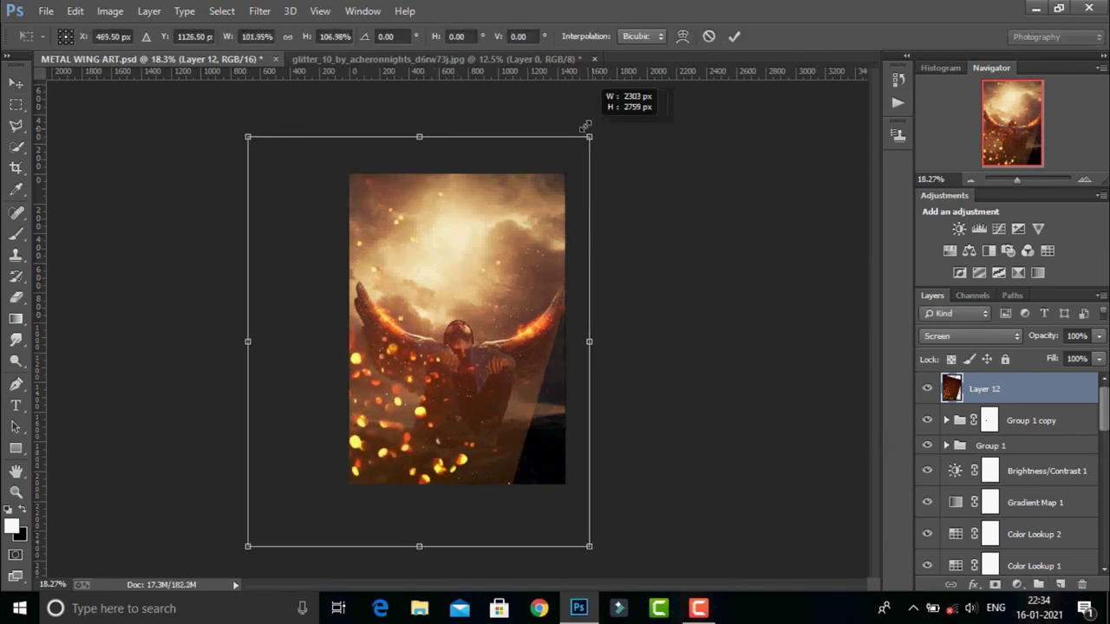
pyautogui.moveTo(249, 146); pyautogui.dragTo(293, 216)
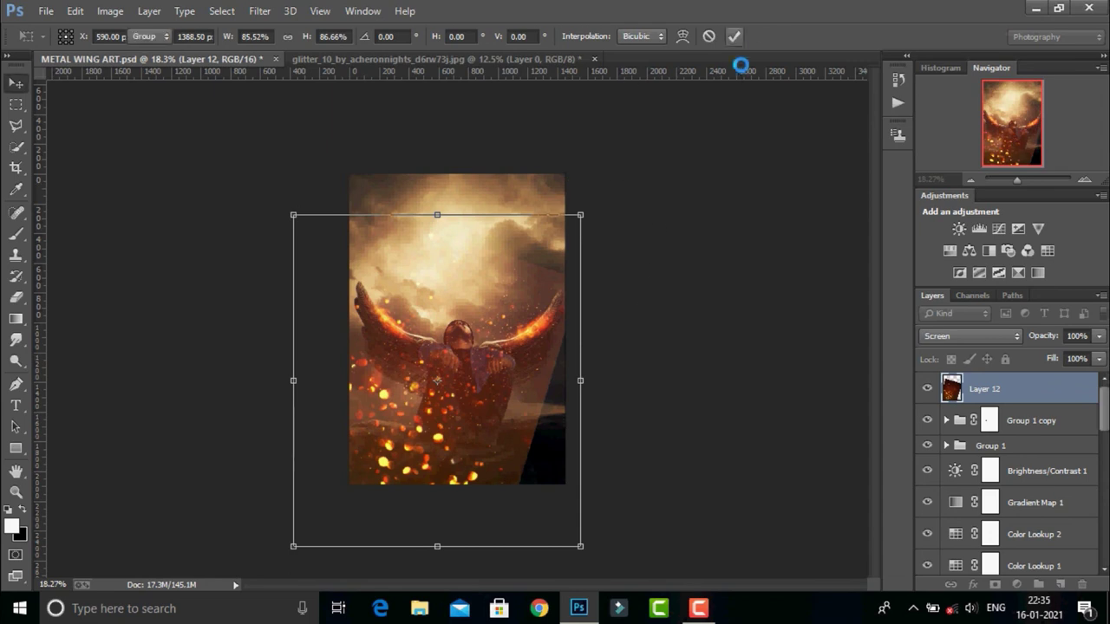
pyautogui.click(1017, 584)
pyautogui.click(941, 310)
# Set the Levels black input to 33 and midtones to 0.60.
pyautogui.doubleClick(752, 368)
pyautogui.write('33')
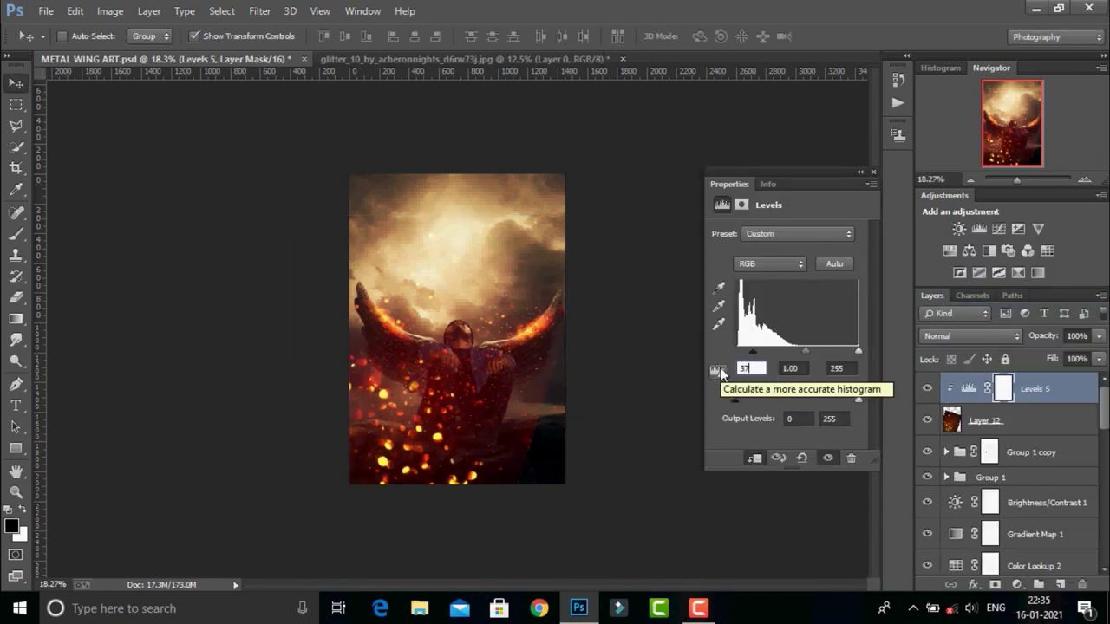
pyautogui.doubleClick(786, 368)
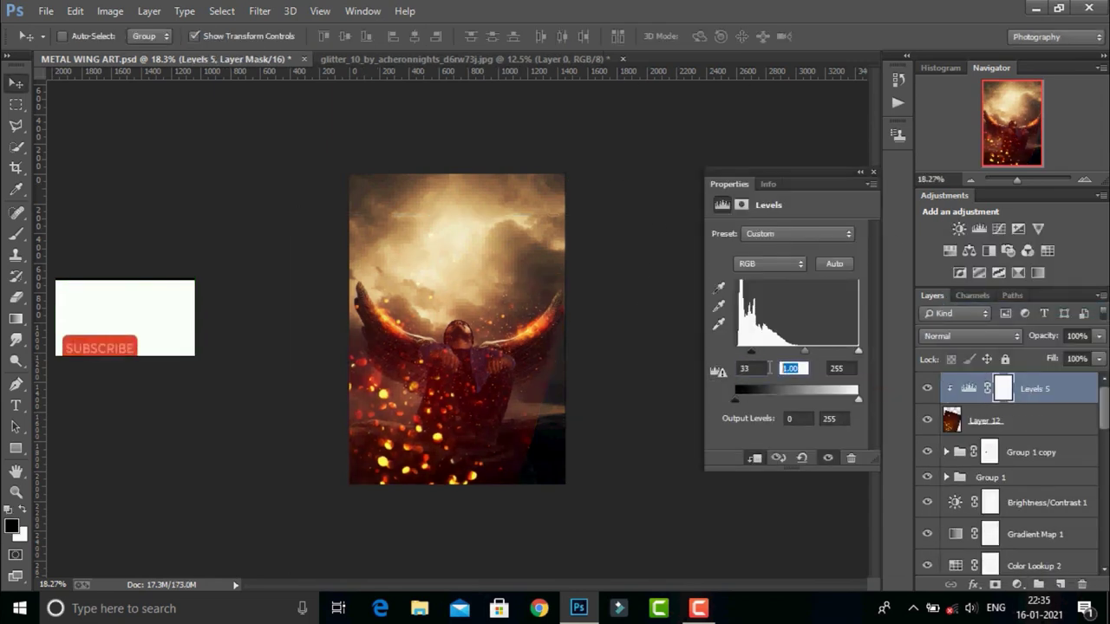
pyautogui.write('0.60')
pyautogui.write('0')
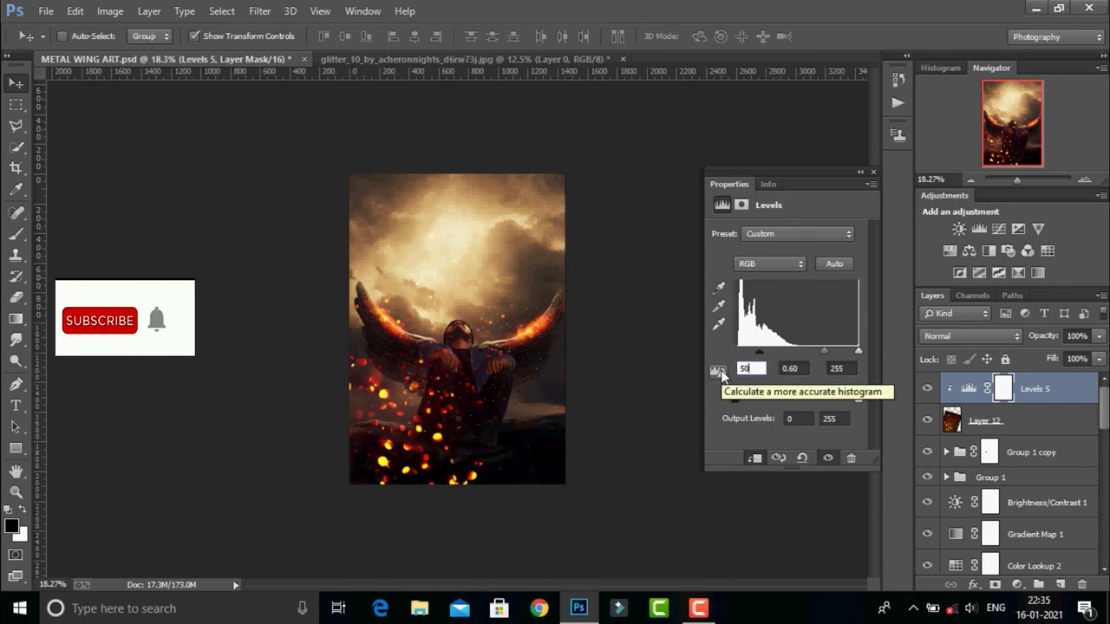
pyautogui.click(815, 295)
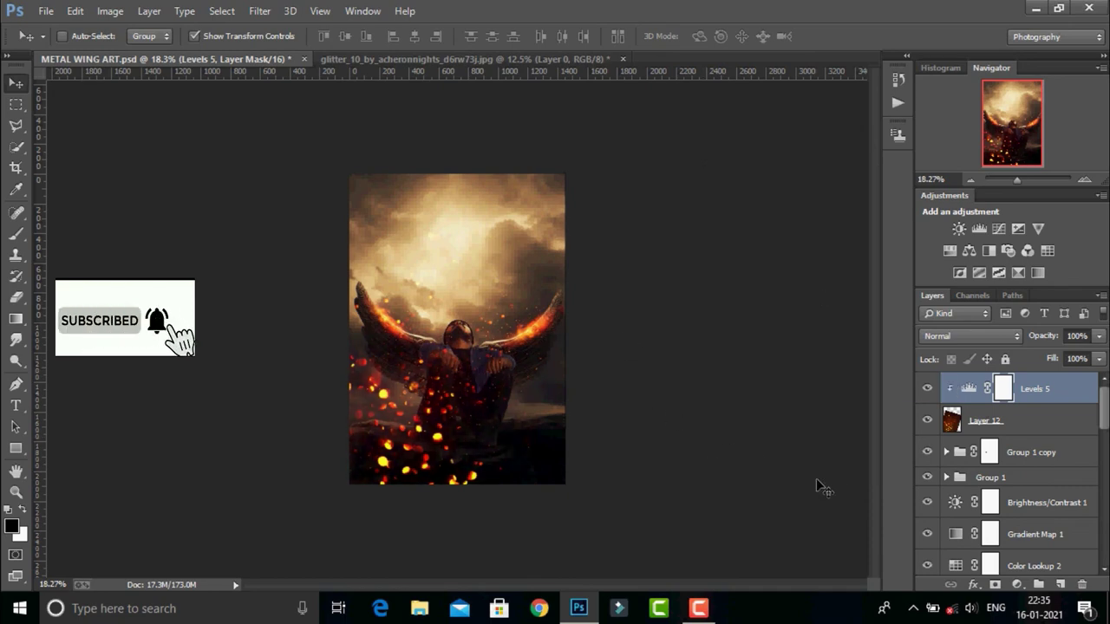
# Mask the embers off the lower image on Layer 12 with a 507 px brush.
pyautogui.keyDown('ctrl'); pyautogui.click(465, 442); pyautogui.keyUp('ctrl')
pyautogui.press('b')
pyautogui.rightClick(593, 405)
pyautogui.moveTo(593, 405); pyautogui.dragTo(633, 411)
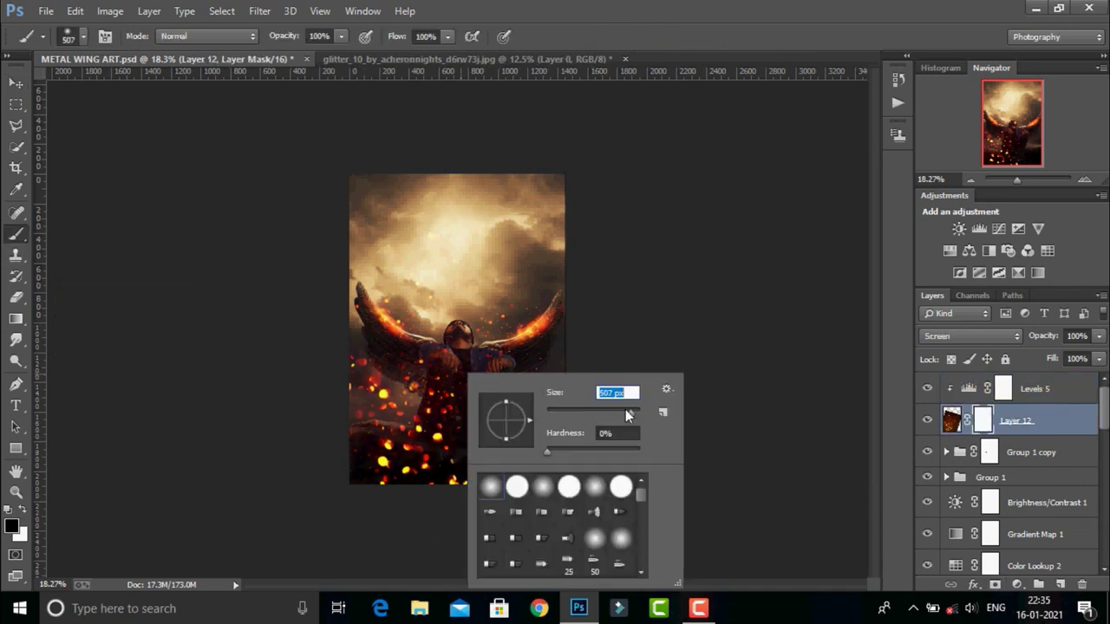
pyautogui.write('507')
pyautogui.press('Return')
pyautogui.moveTo(468, 451); pyautogui.dragTo(385, 417)
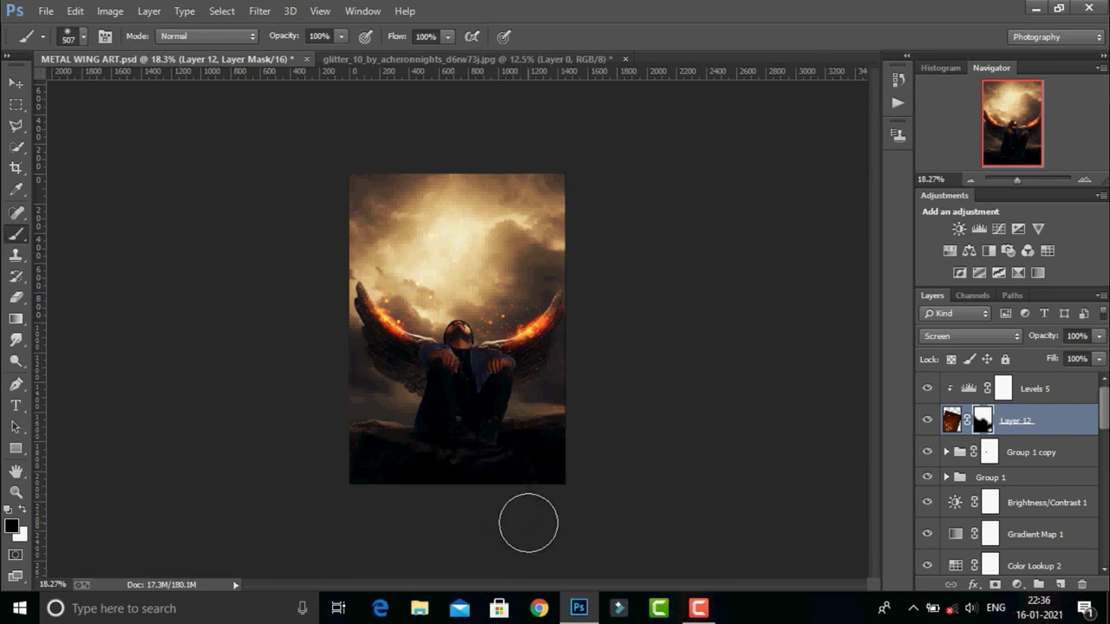
# Shift Layer 12's embers slightly and swap the painting colours.
pyautogui.click(951, 421)
pyautogui.moveTo(501, 251); pyautogui.dragTo(514, 276)
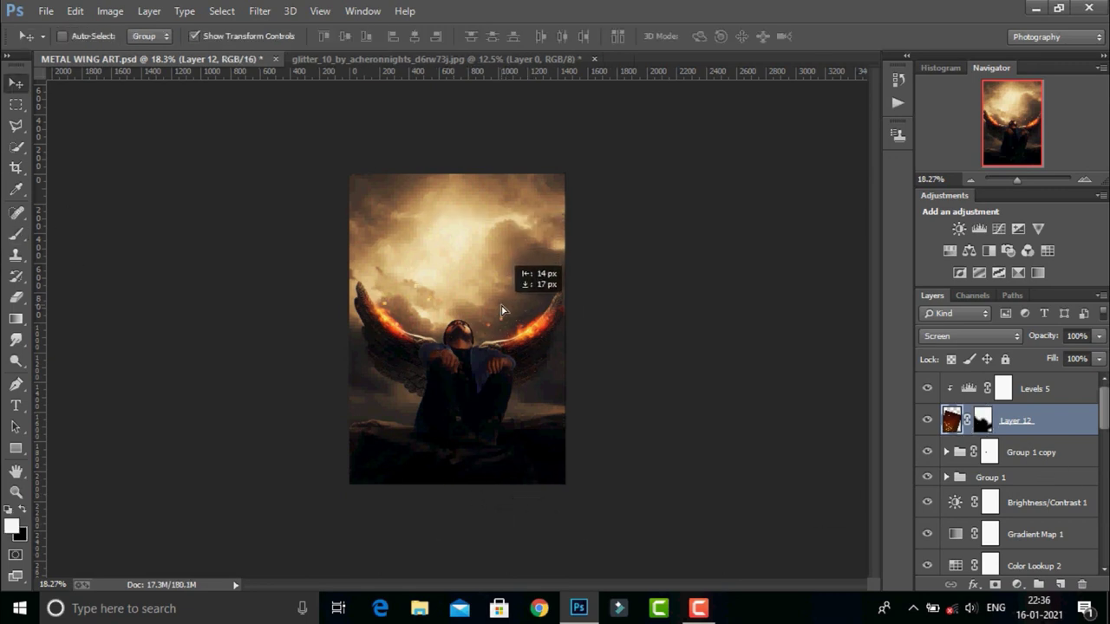
pyautogui.press('x')
pyautogui.hotkey('ctrl', '\\')
pyautogui.press('x')
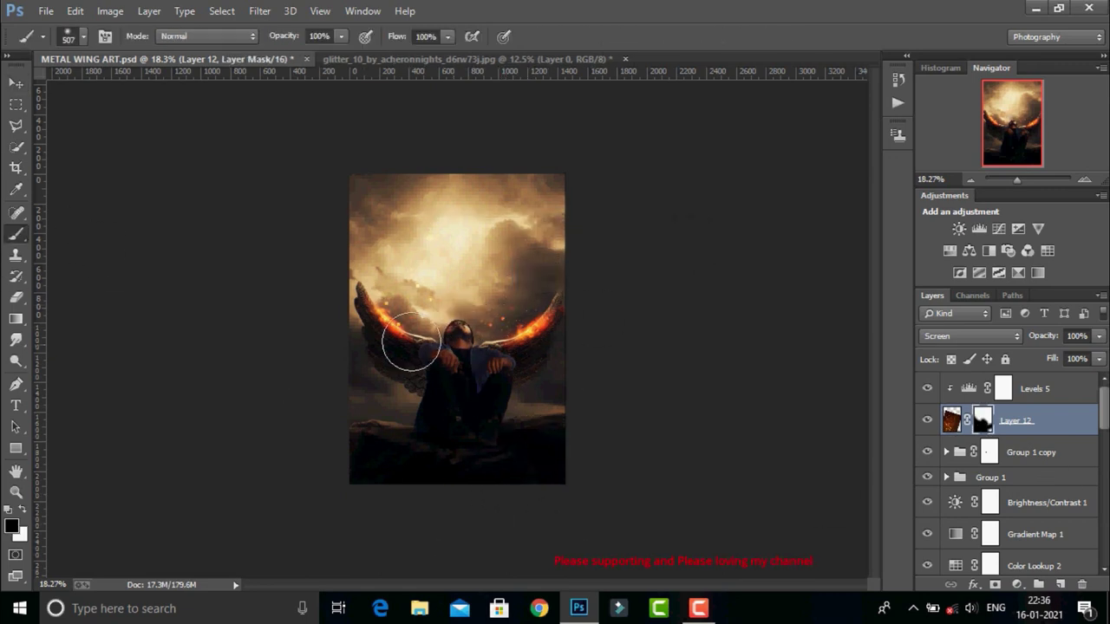